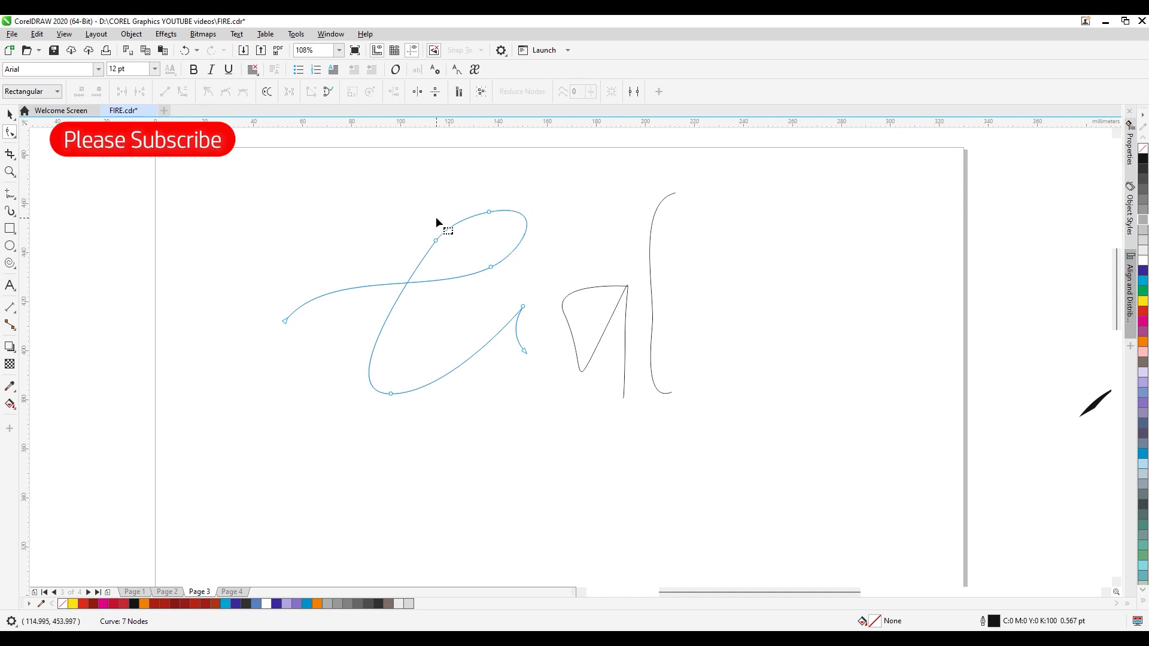
Delete the extra node on the "C" curve's upper loop and arch its opening stroke higher
drag(423, 221, 445, 270)
key(Delete)
click(285, 321)
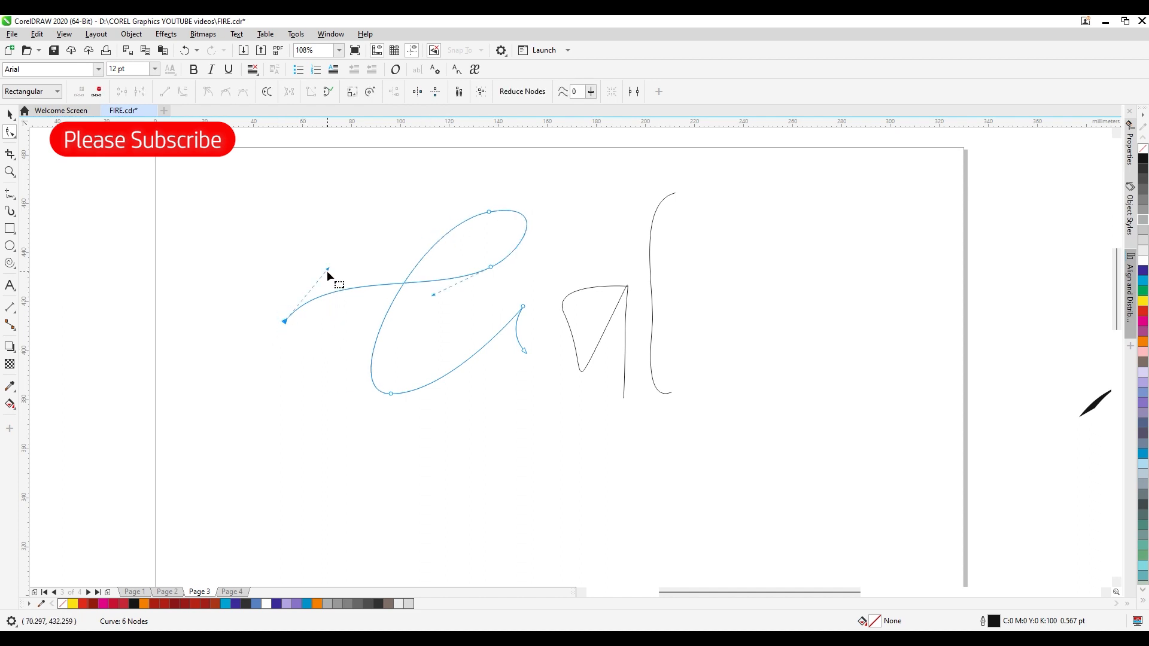
drag(326, 271, 342, 247)
key(space)
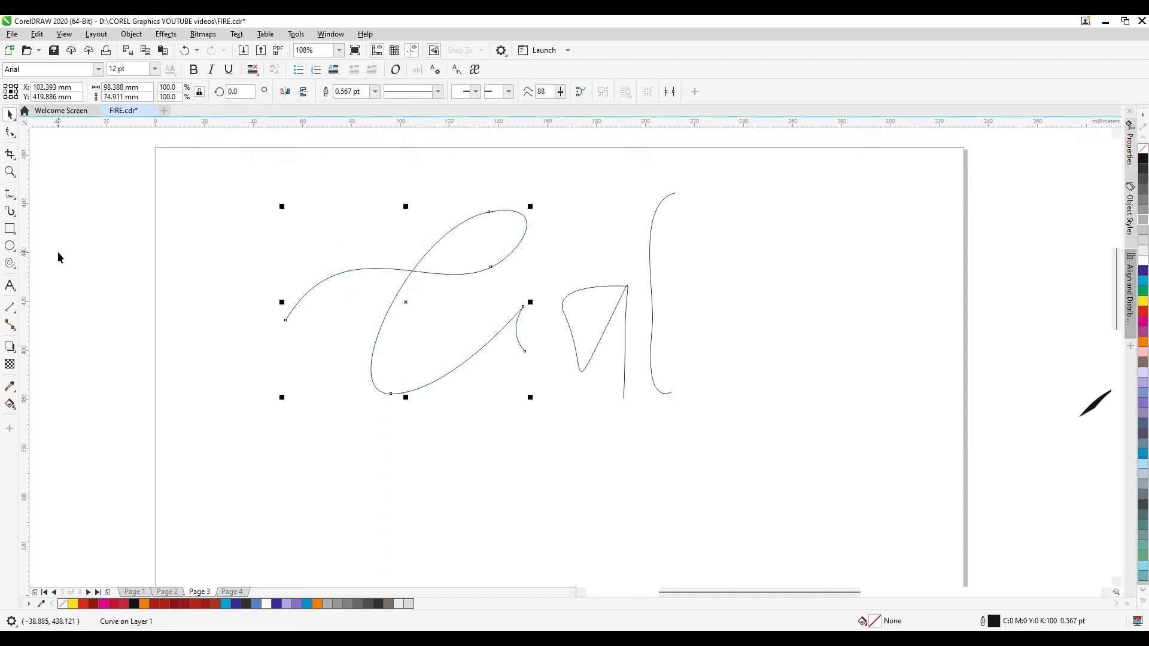
Apply a calligraphic Artistic Media stroke to the "C" curve and set its stroke width to 7.762 mm
click(10, 210)
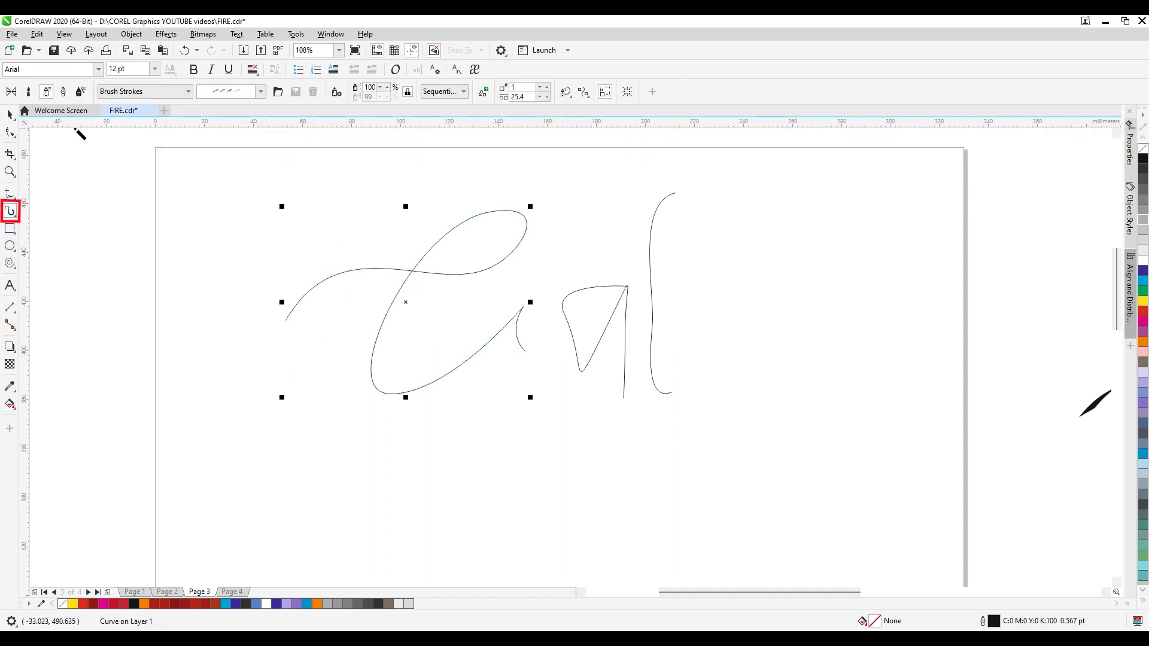
click(62, 96)
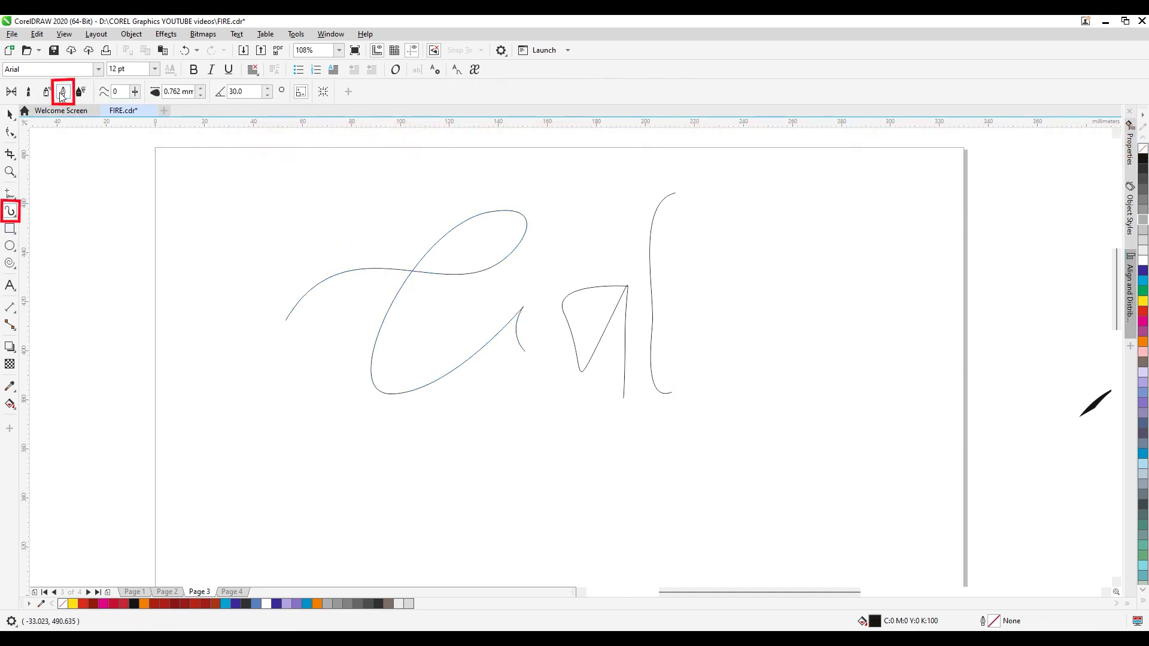
click(382, 269)
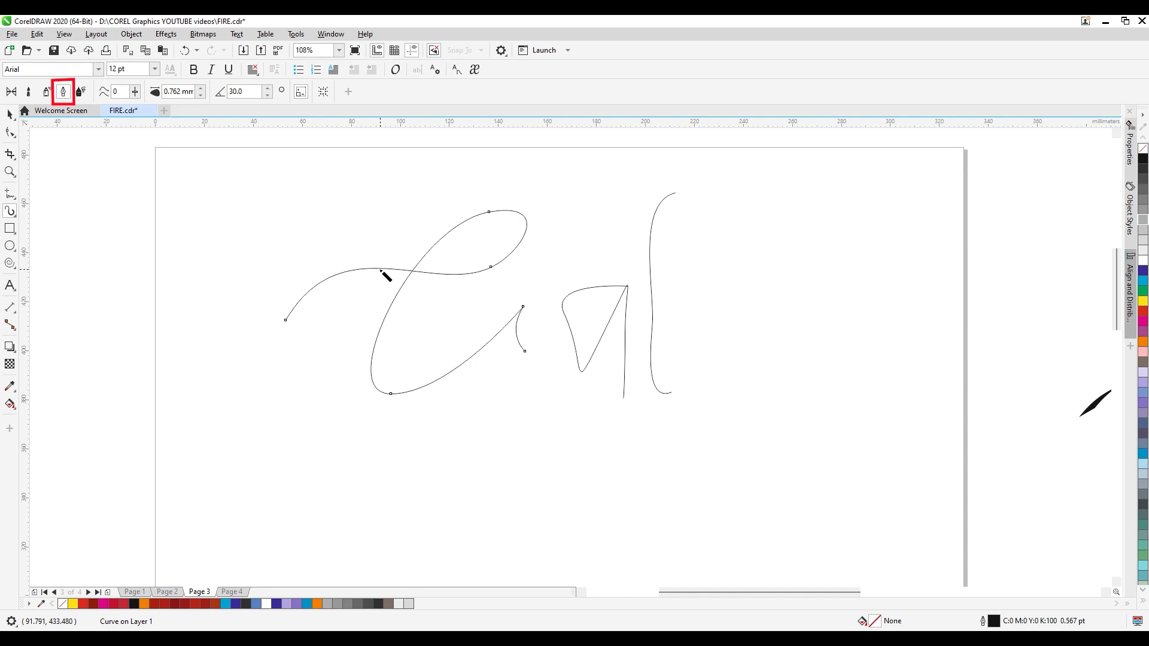
click(201, 88)
click(200, 88)
click(200, 88)
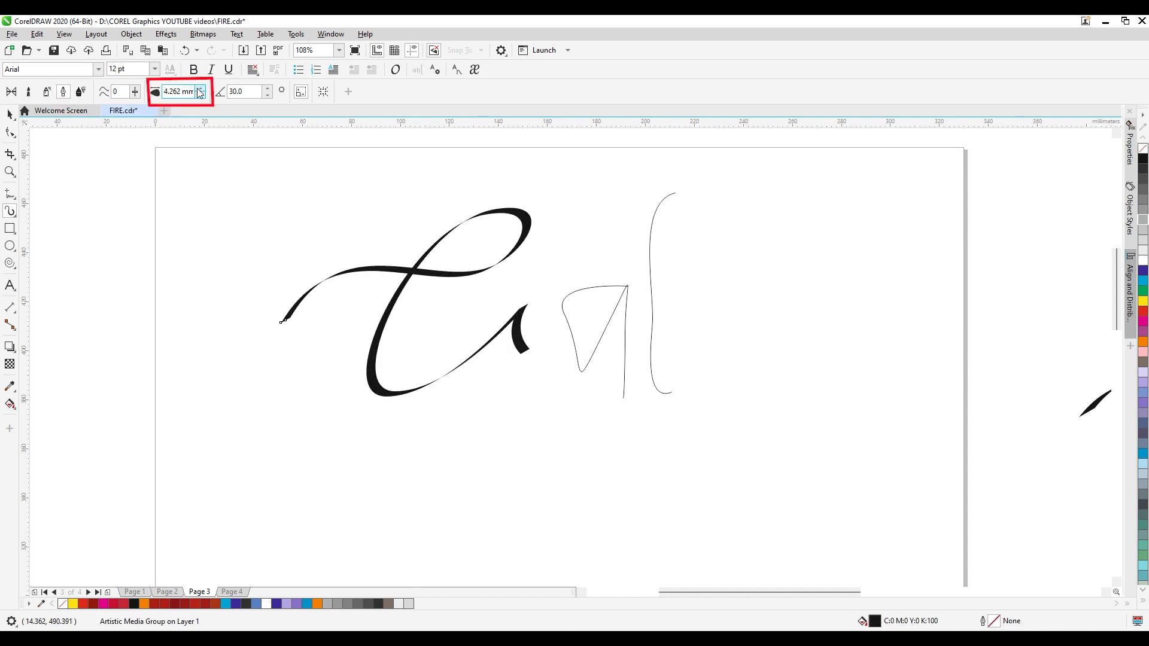
click(201, 89)
click(200, 88)
click(201, 89)
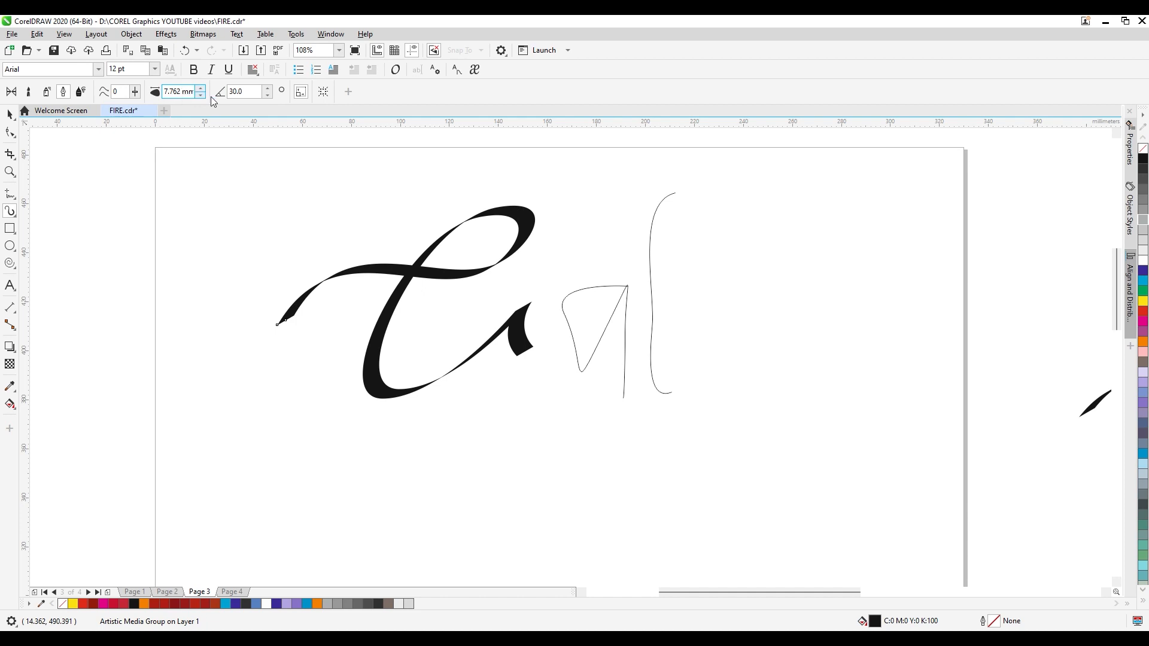
Set the calligraphic angle of the "C" stroke to 25°
click(243, 93)
scroll(251, 101, down, 3)
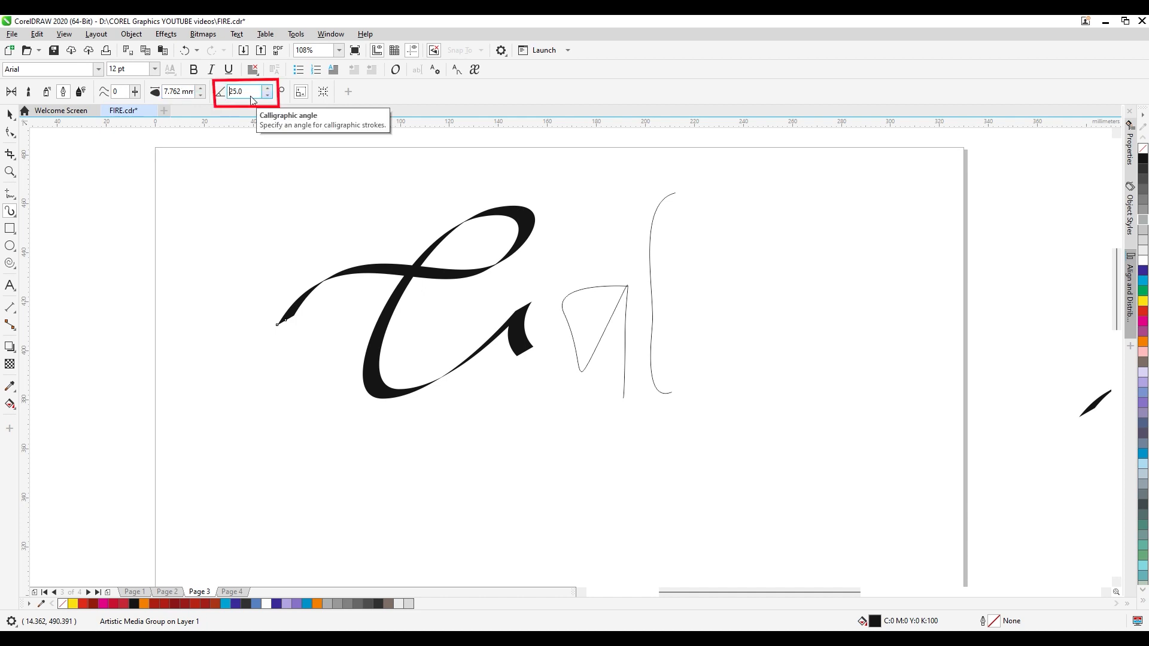
scroll(252, 101, up, 2)
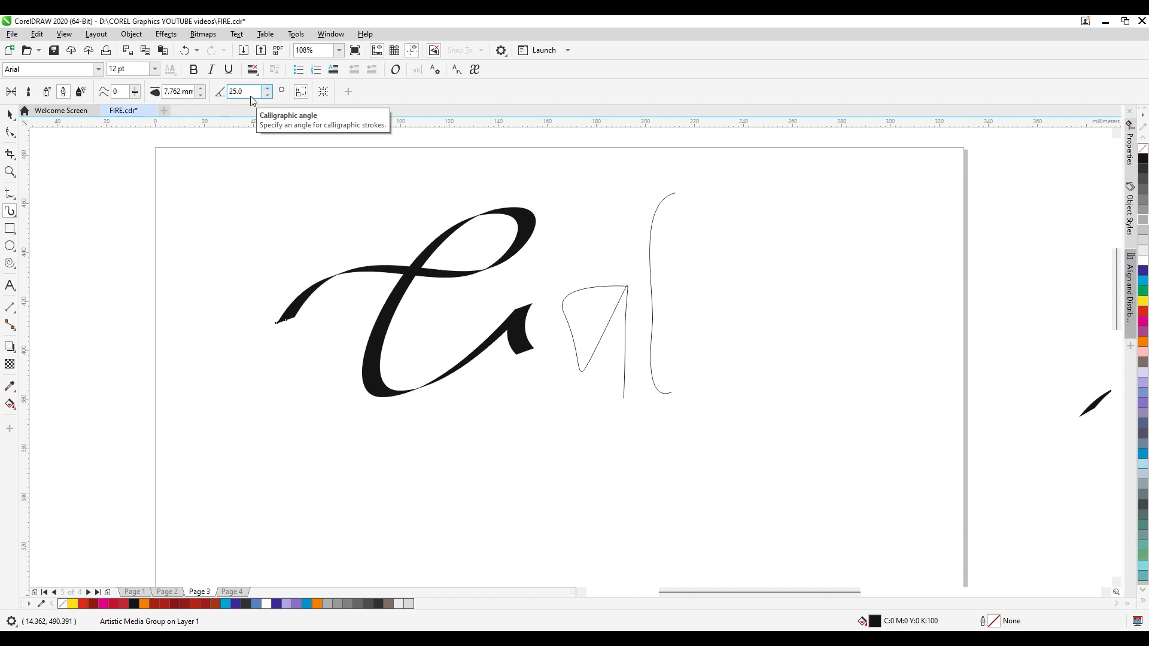
scroll(251, 101, down, 2)
scroll(251, 101, up, 2)
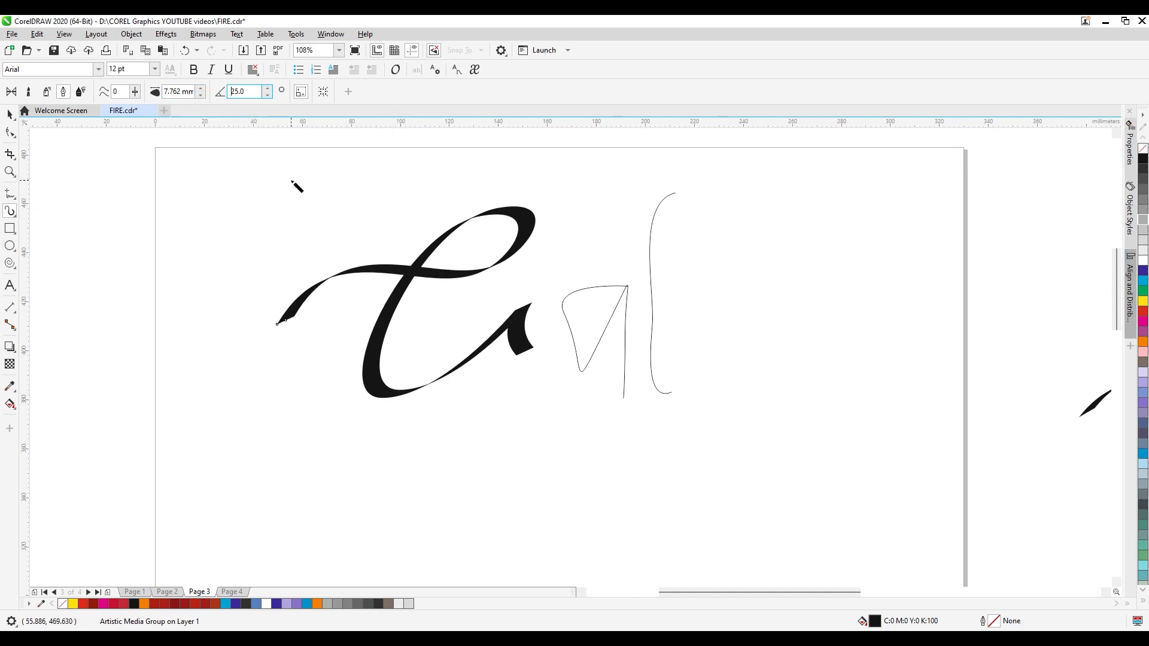
Apply the calligraphic stroke at 7.762 mm width and 25° angle to the "a" and "l" curves
click(11, 115)
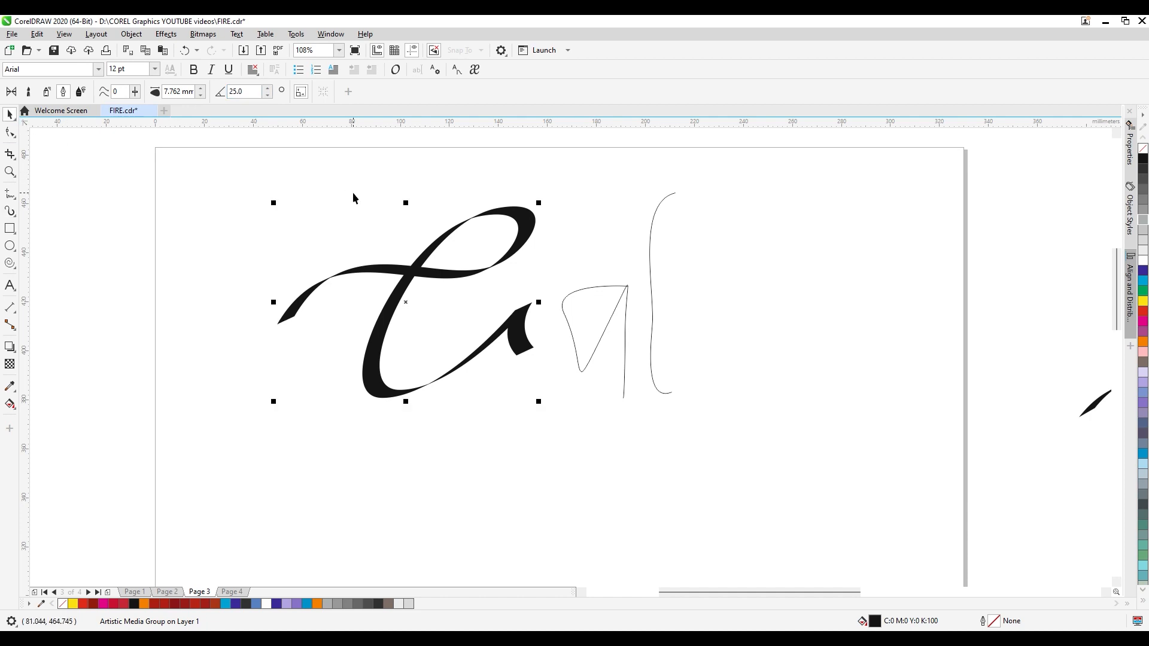
drag(266, 172, 802, 461)
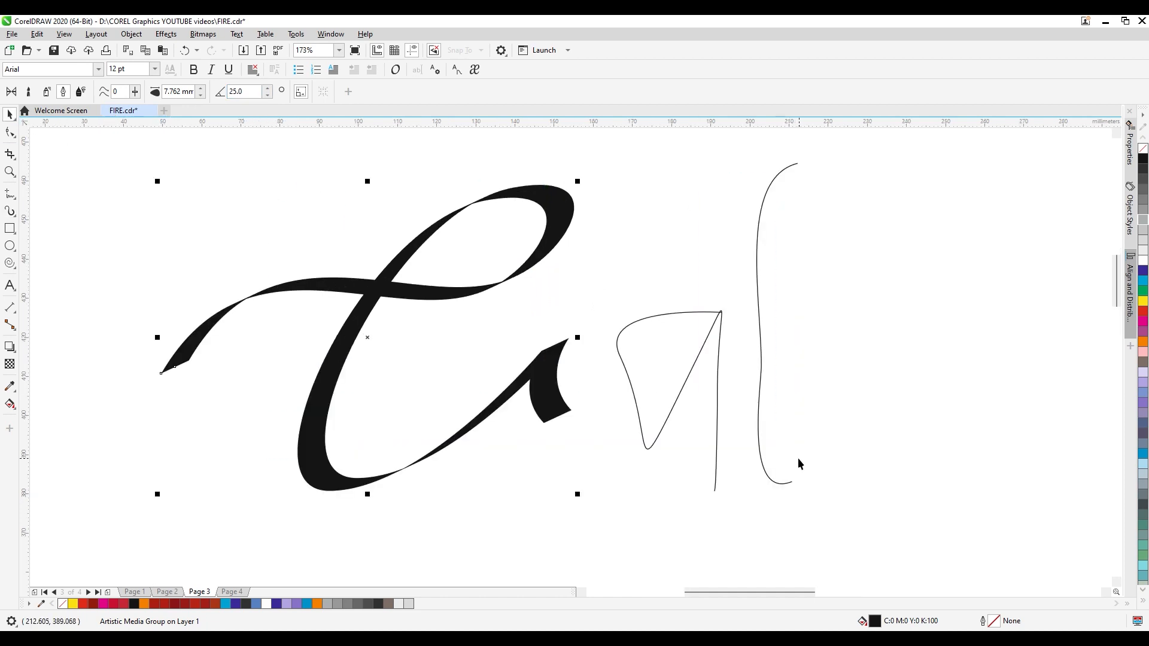
click(656, 346)
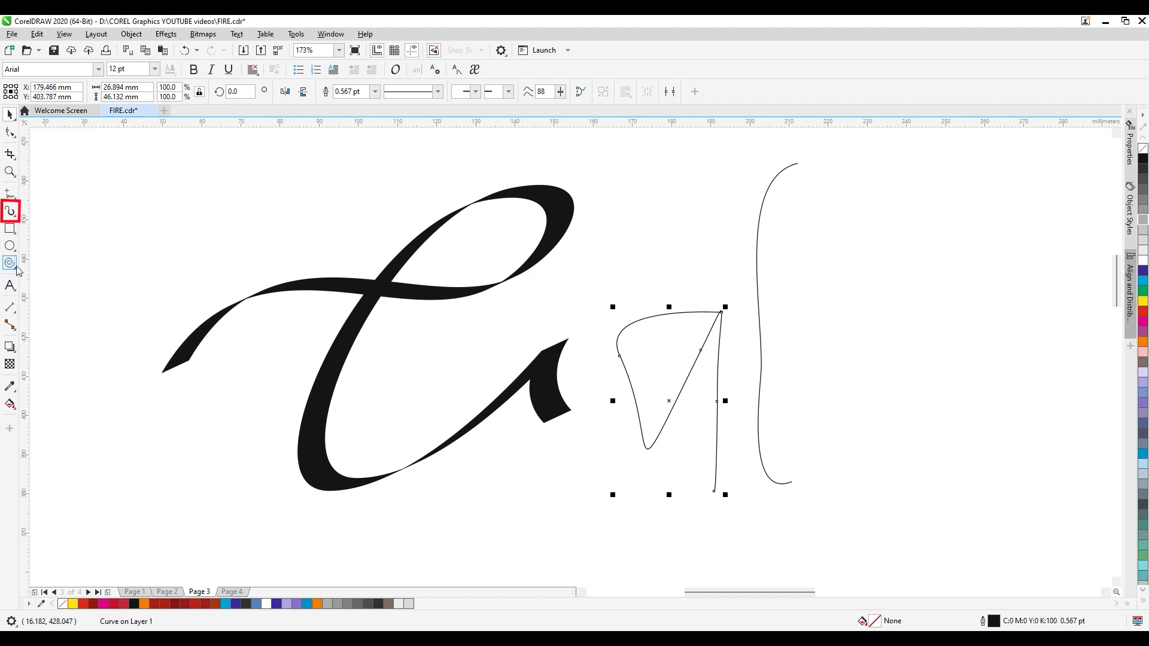
click(20, 208)
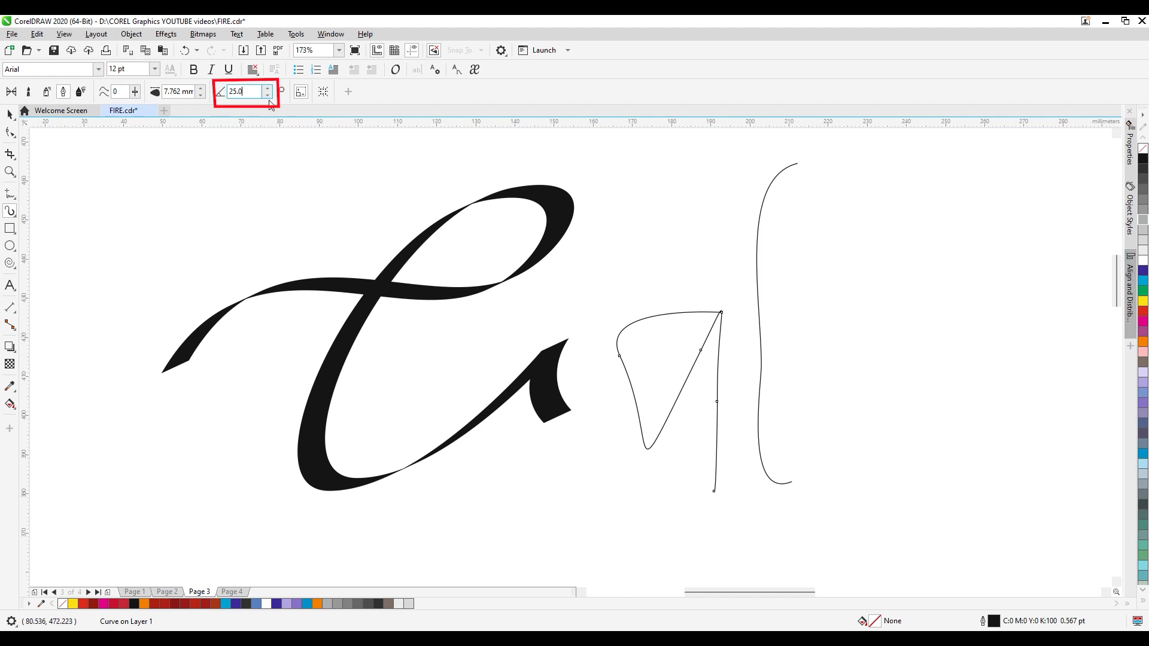
key(Return)
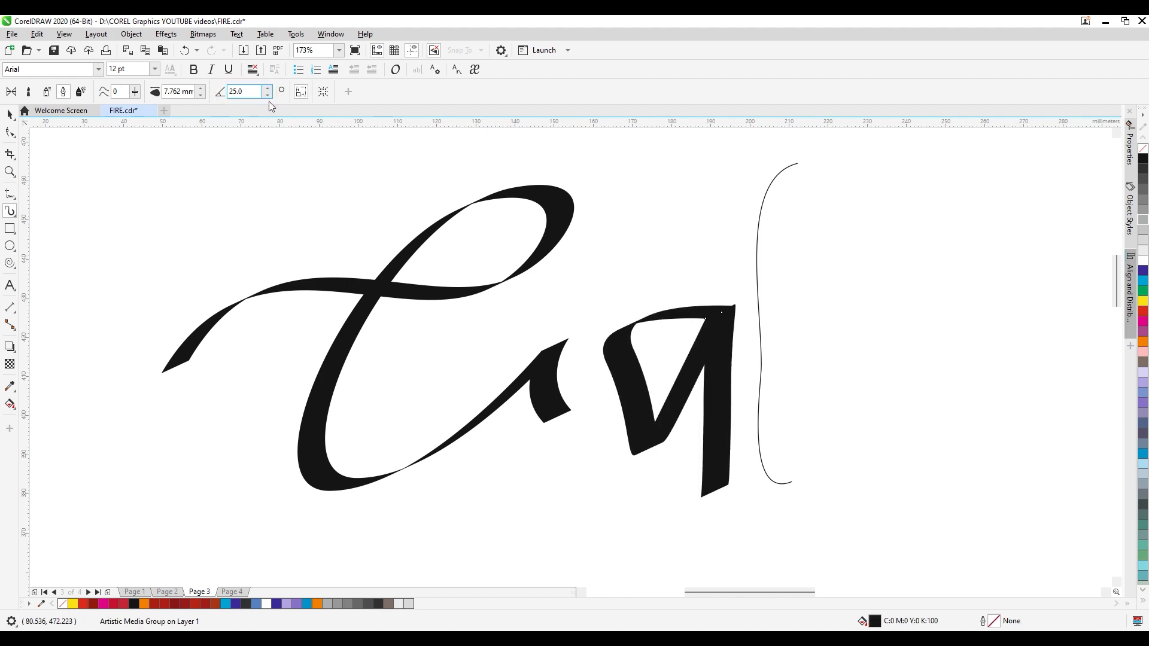
click(757, 276)
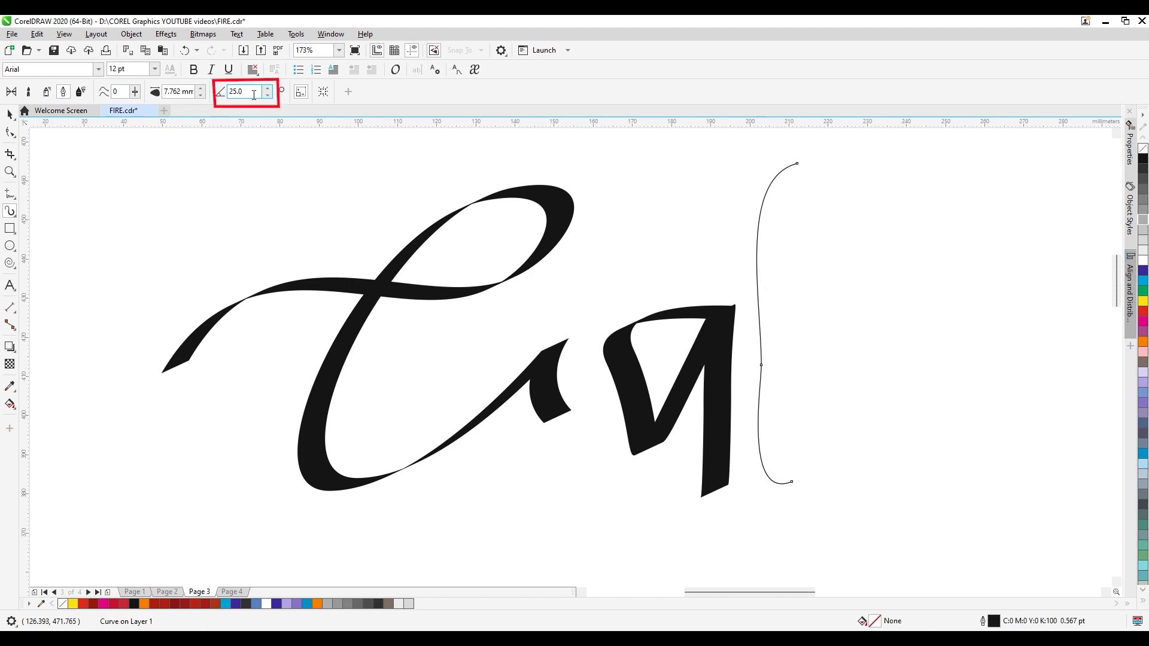
key(Return)
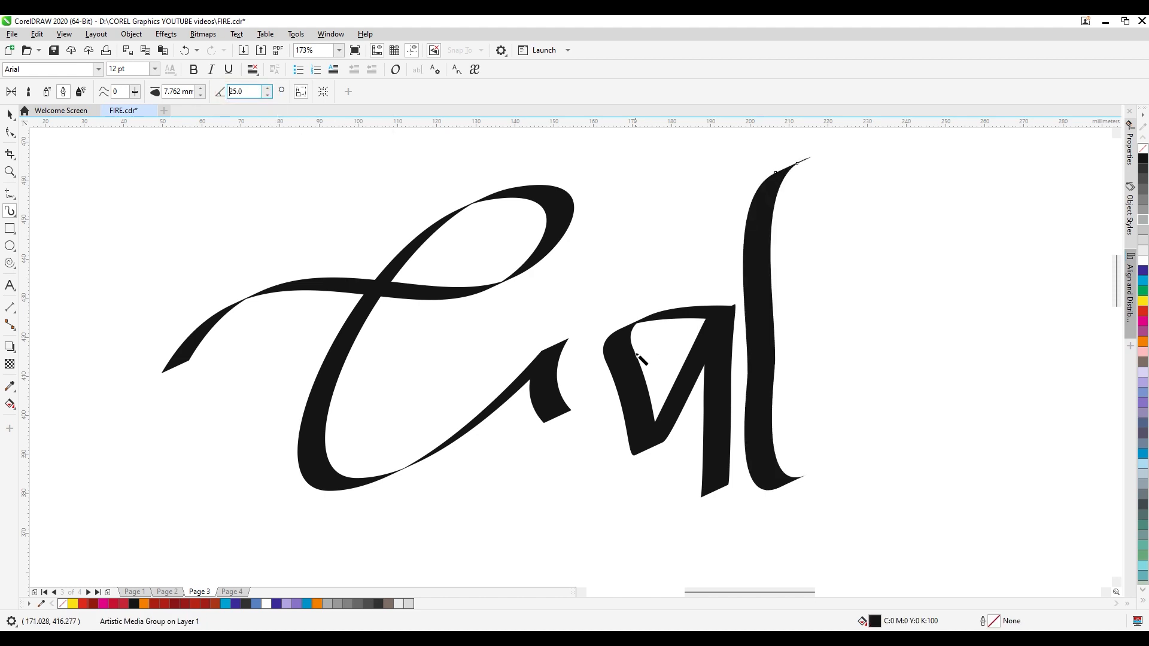
Move the "a" horizontally closer to the "C"
click(630, 378)
key(space)
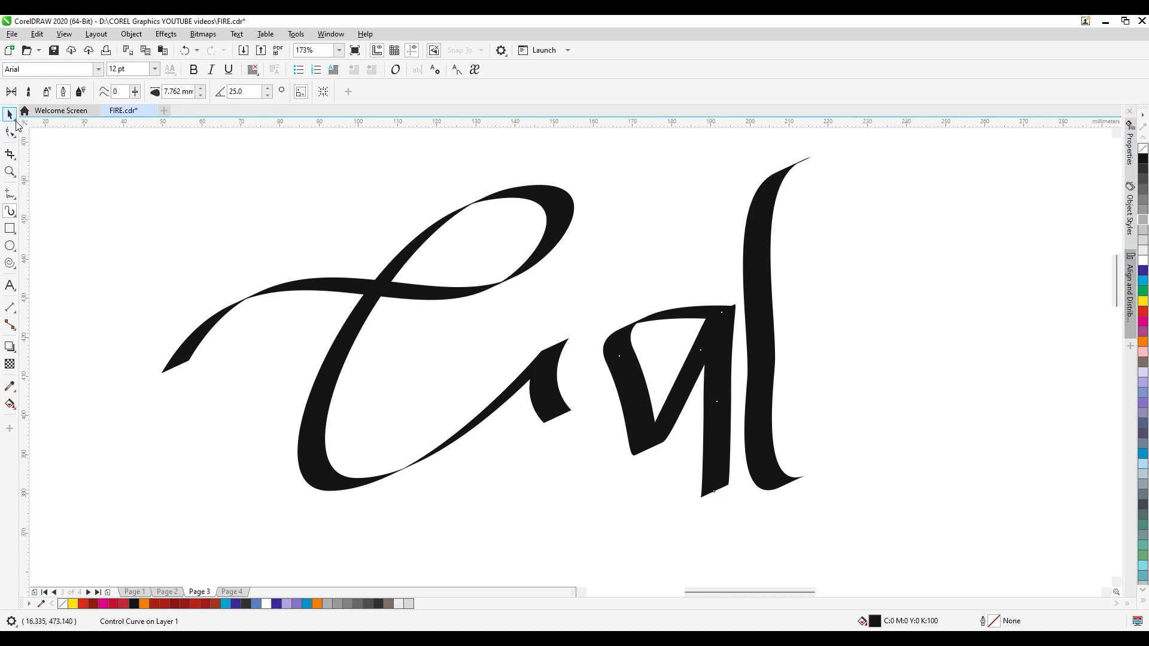
drag(622, 382, 593, 381)
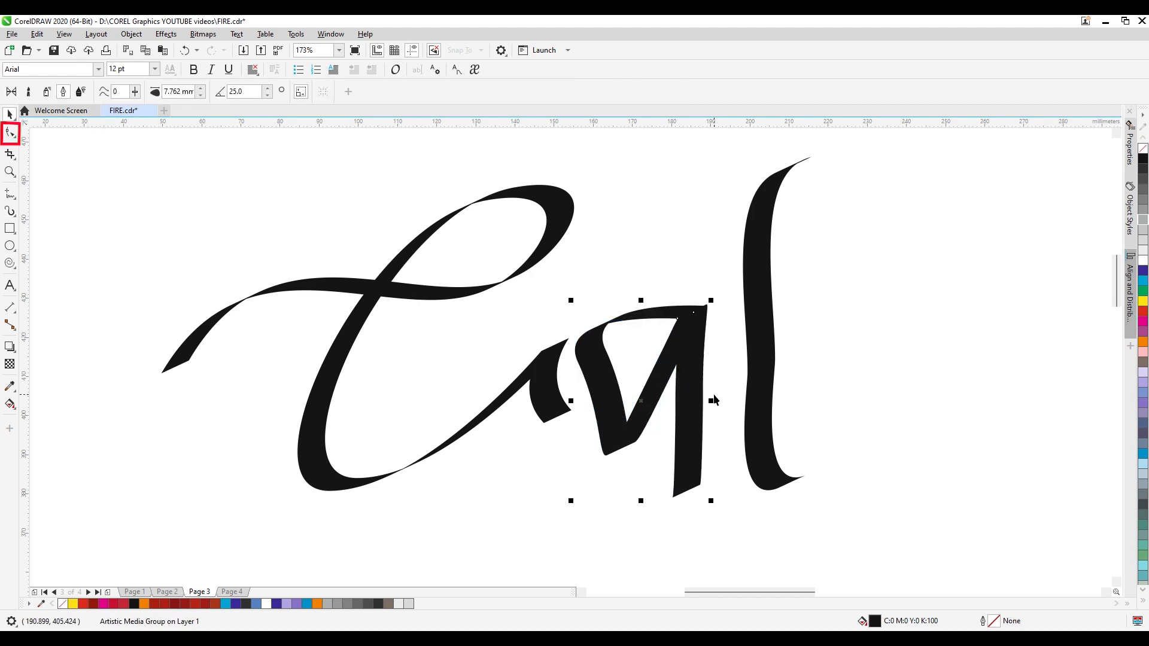
Curve the lower end of the "a" stem outward into a tail and make the stem's middle node symmetrical
click(692, 458)
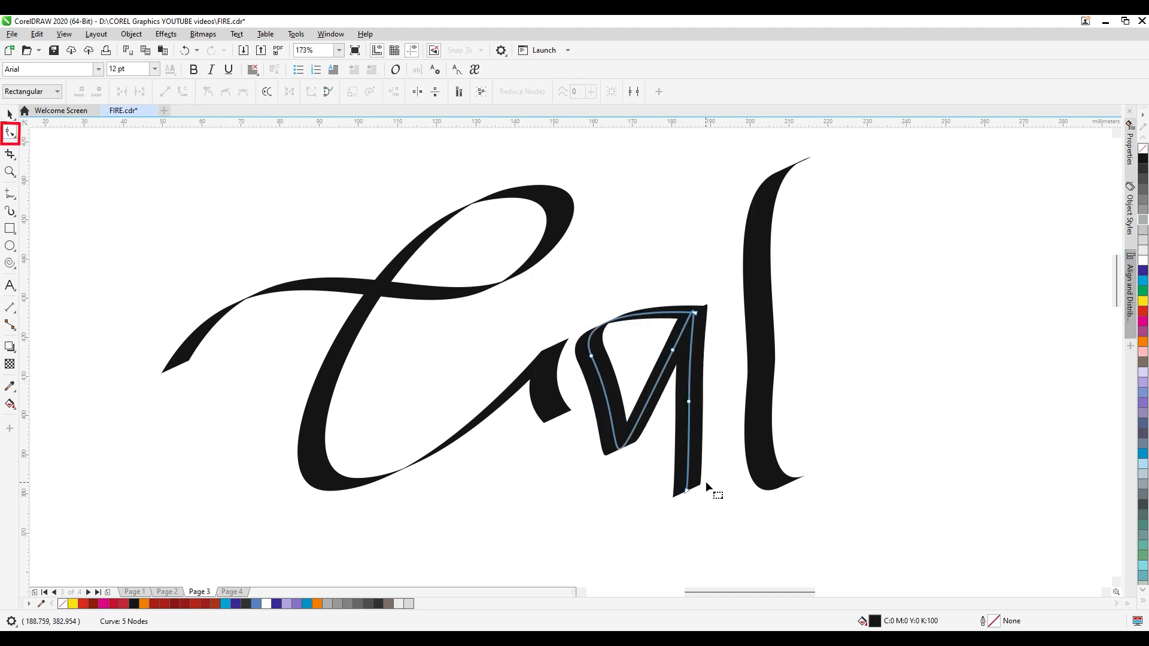
mouse_move(690, 488)
mouse_down()
mouse_move(656, 488)
mouse_move(726, 495)
mouse_move(672, 511)
mouse_move(664, 524)
mouse_move(687, 533)
mouse_up()
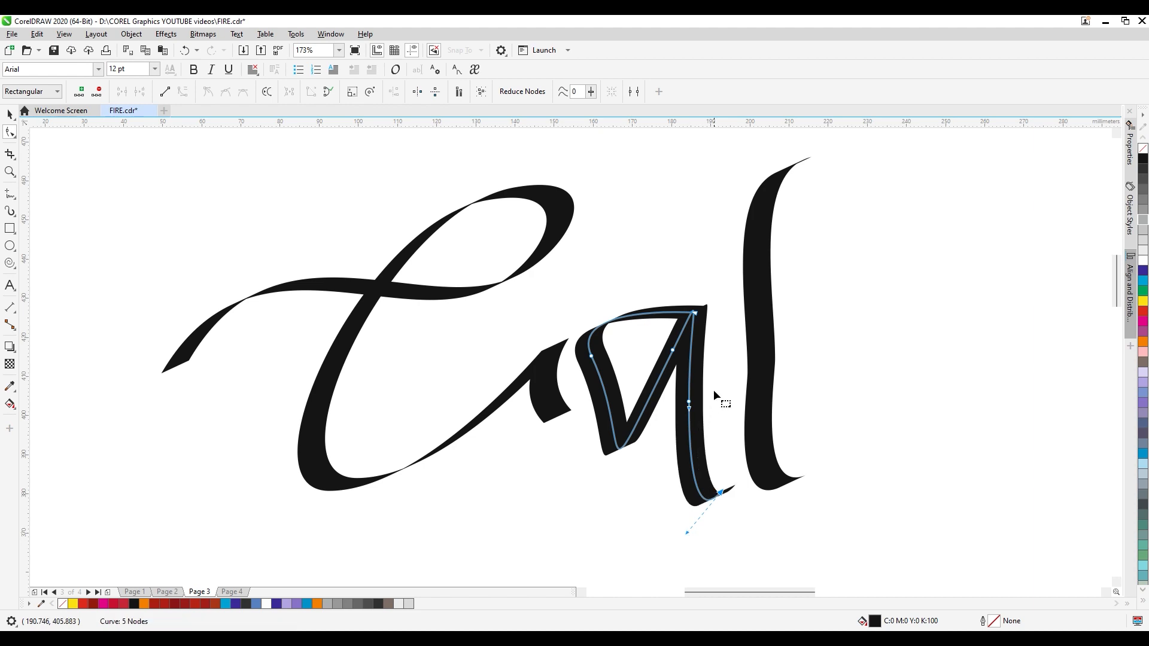
click(243, 91)
Extend the upper stroke end of the "a" toward the "l" and reshape its bowl into a rounder form
drag(697, 321, 709, 316)
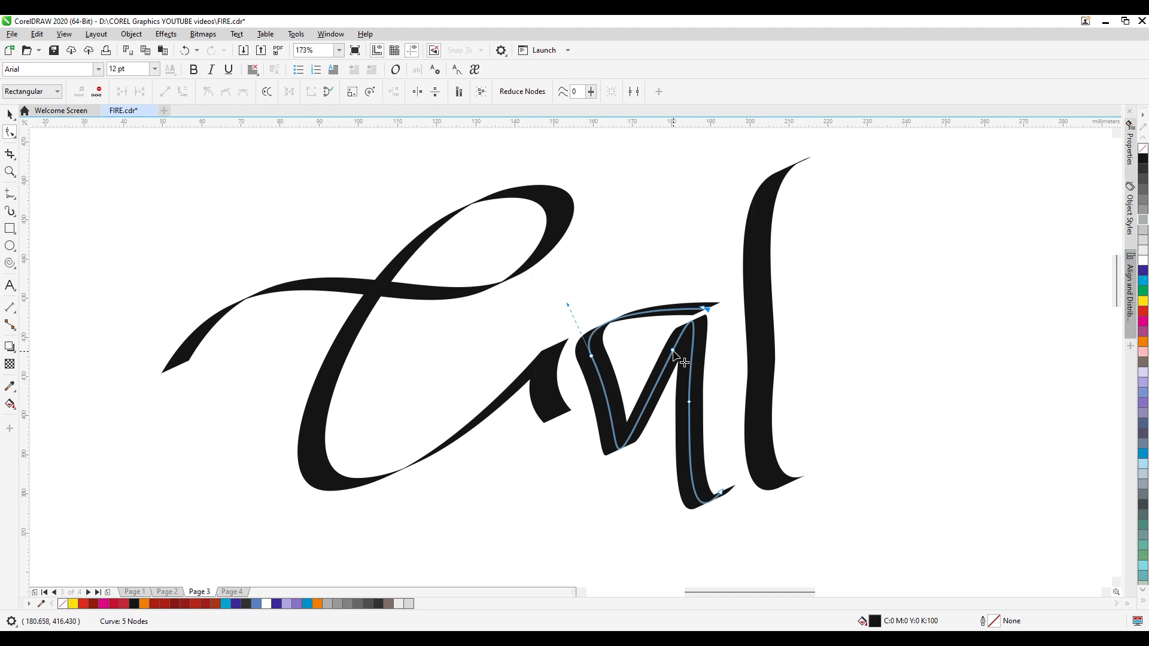
drag(672, 349, 672, 336)
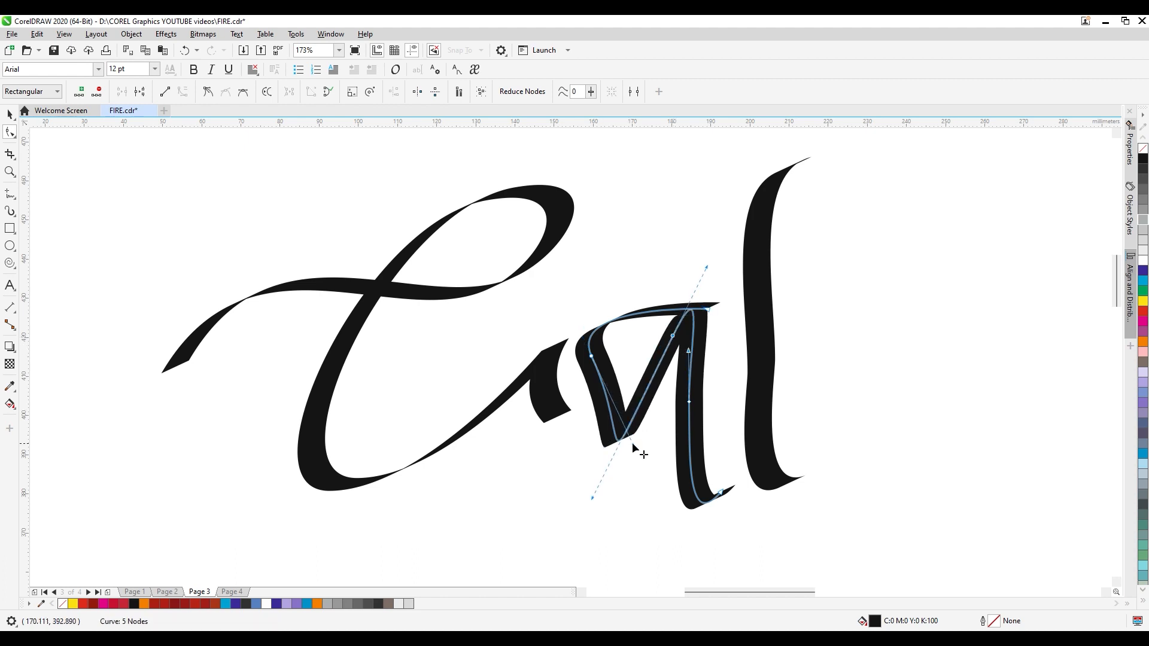
drag(632, 443, 597, 449)
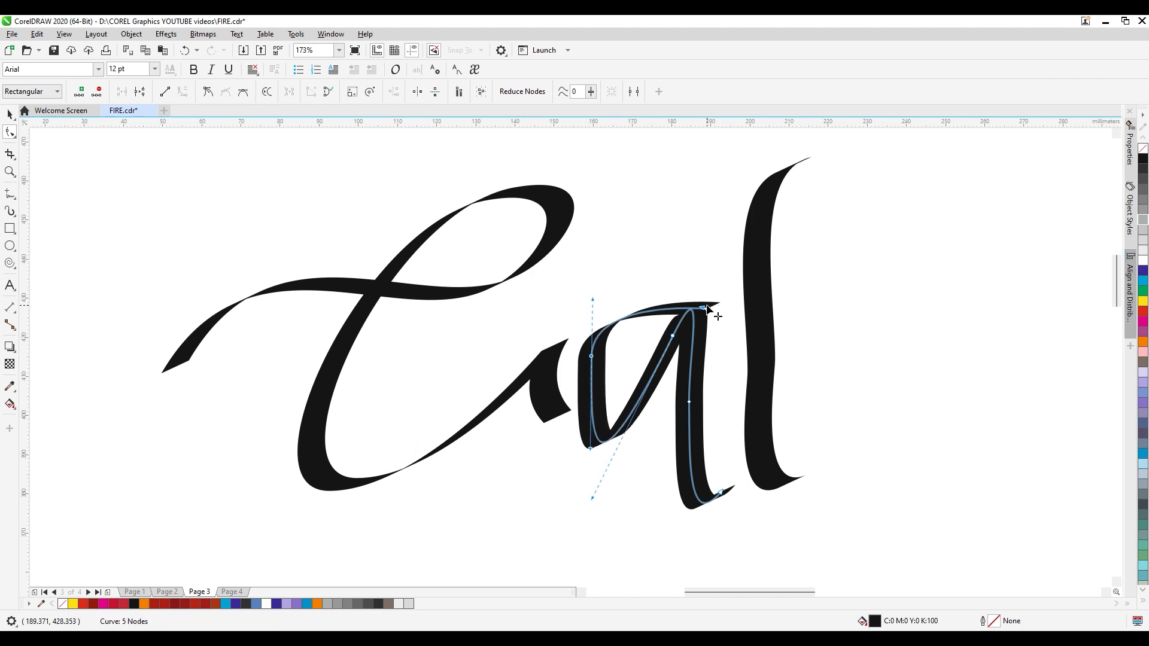
mouse_move(709, 310)
mouse_down()
mouse_move(691, 309)
mouse_move(715, 312)
mouse_up()
Add nodes to the "a" curve at its top joint and at the bottom of its bowl
double_click(692, 311)
double_click(693, 313)
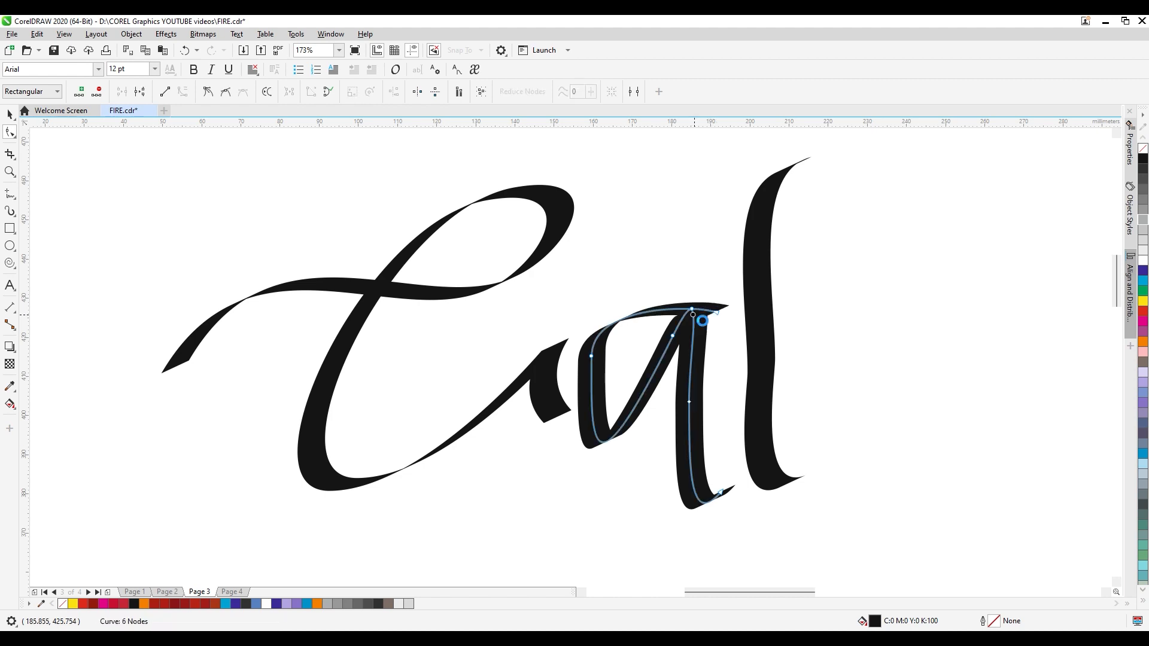
double_click(604, 442)
Lower the end node of the "C" and adjust the curve of its short final downstroke
click(542, 345)
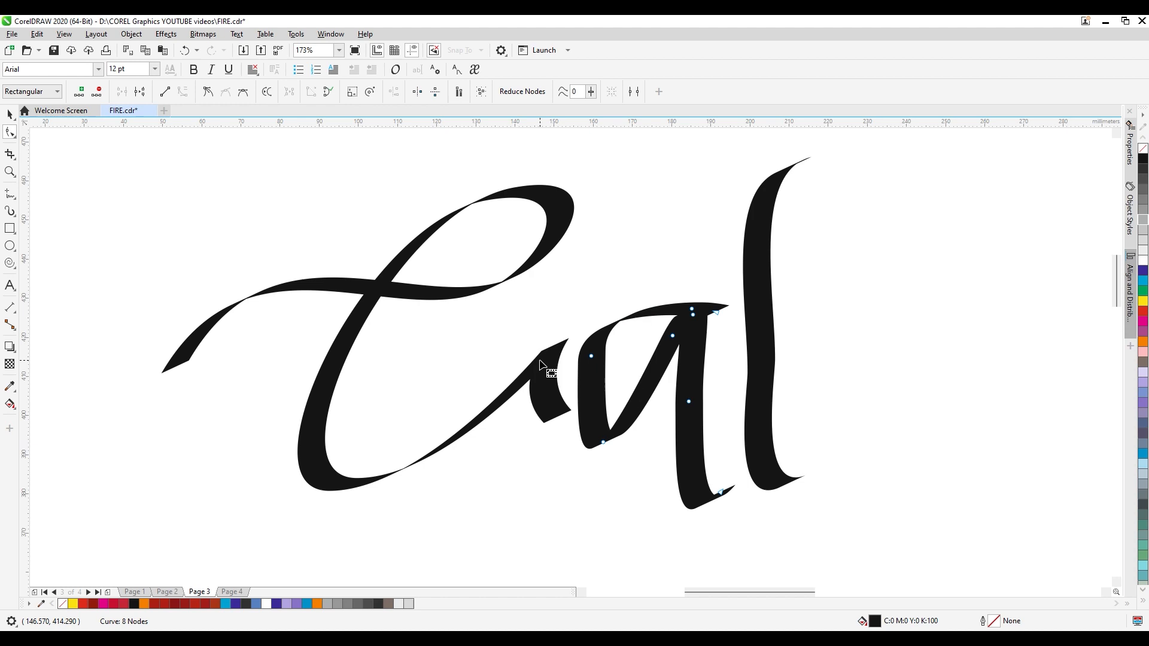
click(556, 415)
mouse_move(557, 419)
mouse_down()
mouse_move(554, 430)
mouse_move(534, 401)
mouse_up()
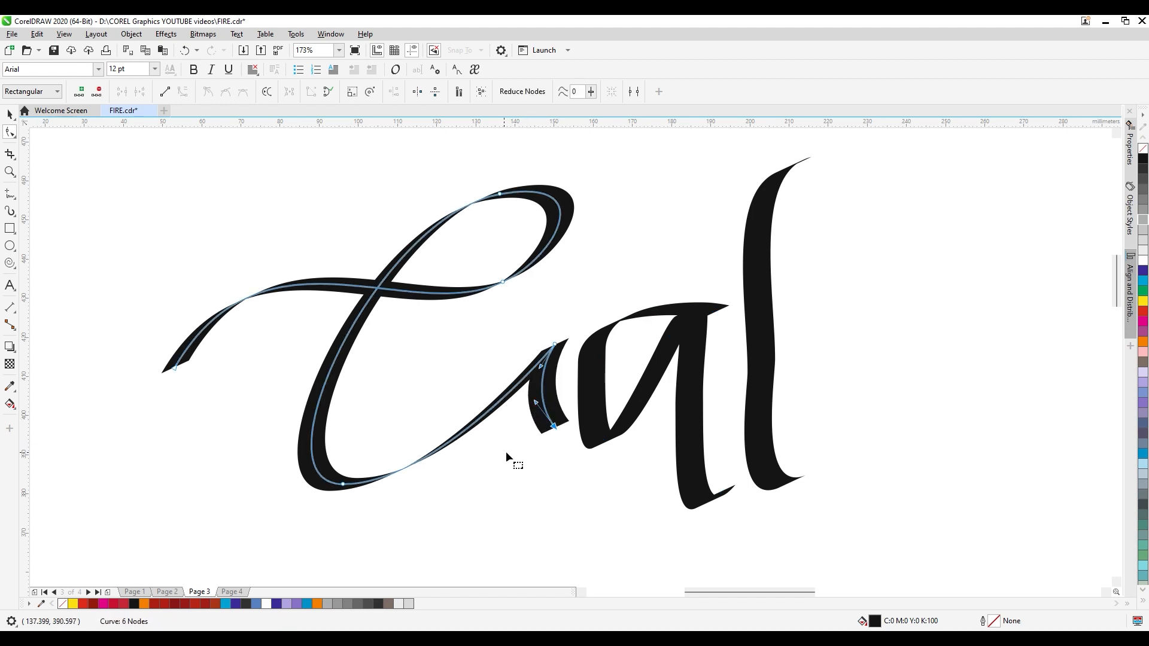
Delete the middle node of the "l" curve and reshape its upper end into a wider sweep
click(764, 385)
drag(788, 345, 733, 394)
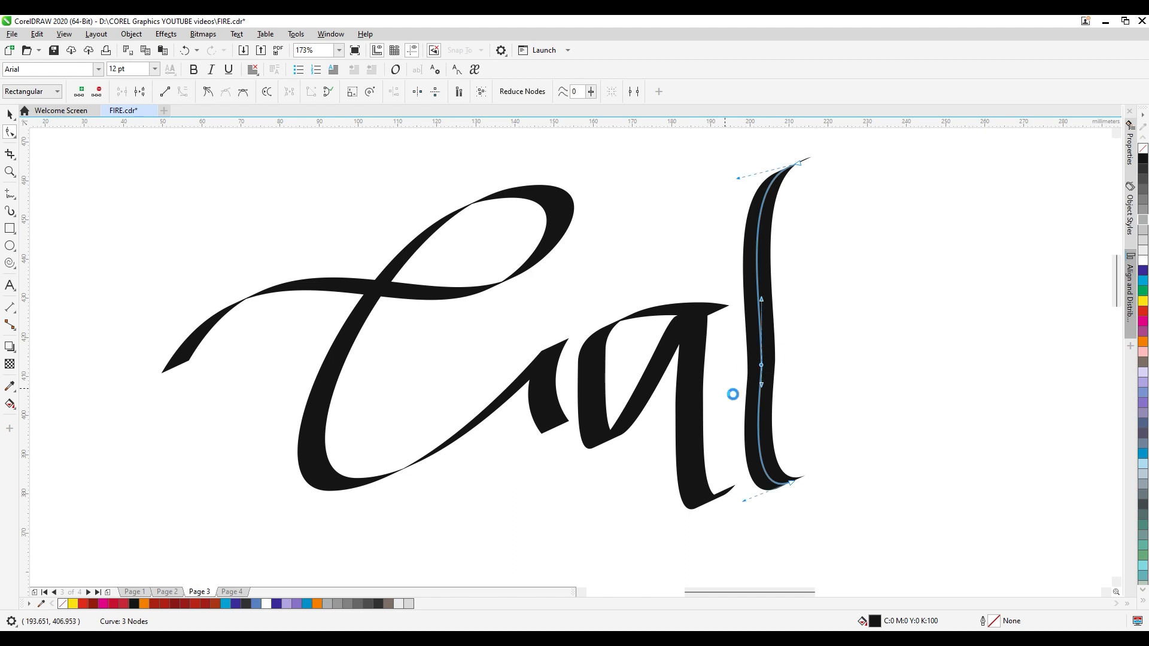
key(Delete)
mouse_move(778, 147)
mouse_down()
mouse_move(814, 171)
mouse_move(817, 162)
mouse_move(744, 177)
mouse_move(736, 159)
mouse_up()
Add nodes near both ends of the "l" stem, remove the middle one, and convert the segment between them to a line
double_click(755, 328)
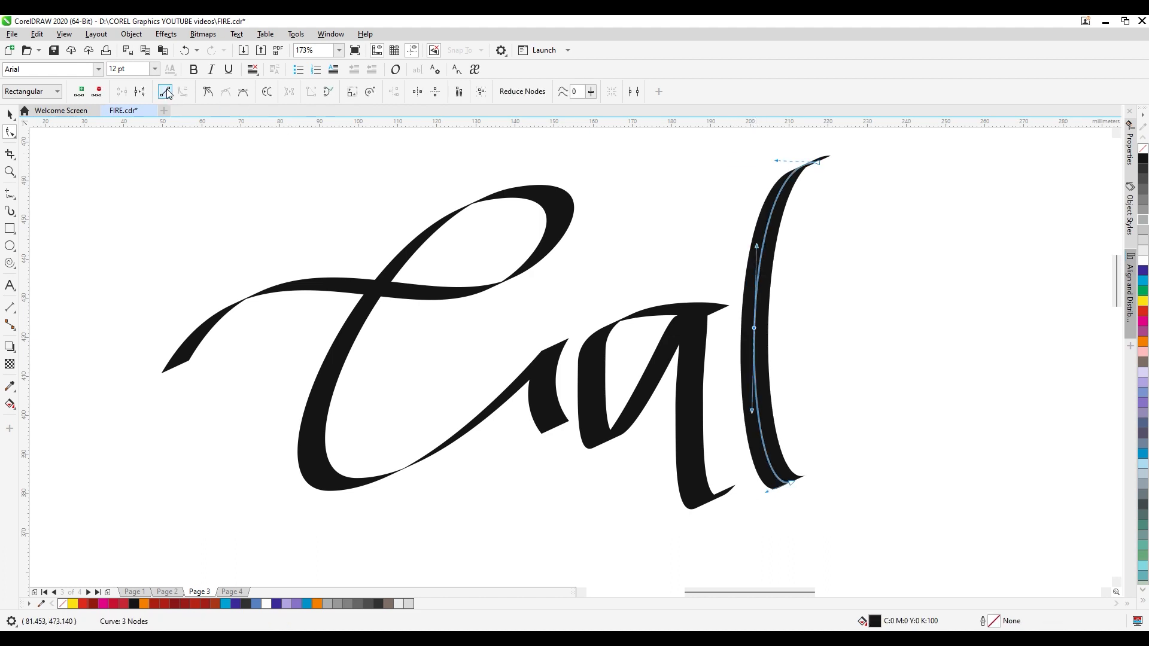
double_click(759, 427)
double_click(746, 327)
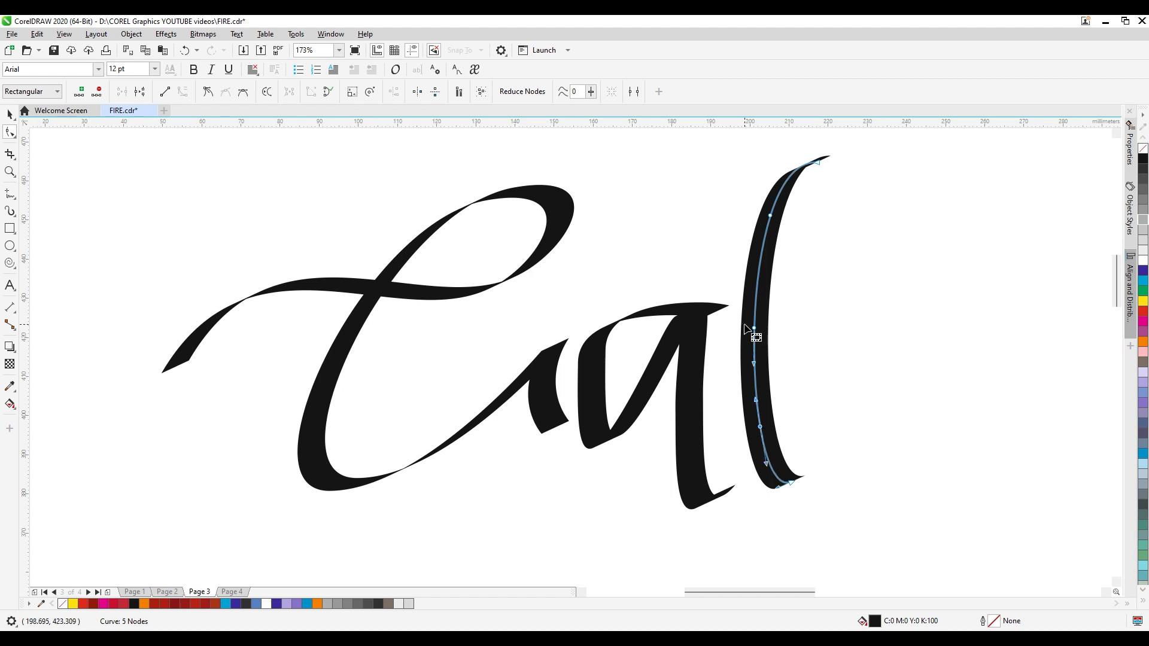
key(Delete)
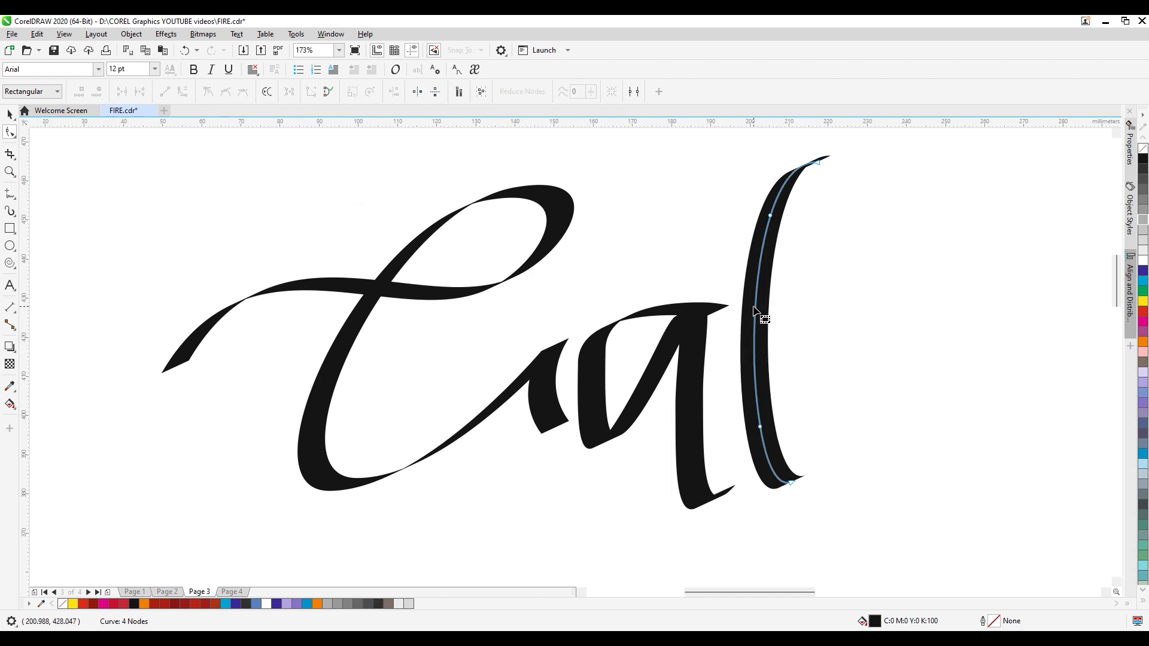
click(754, 307)
click(165, 92)
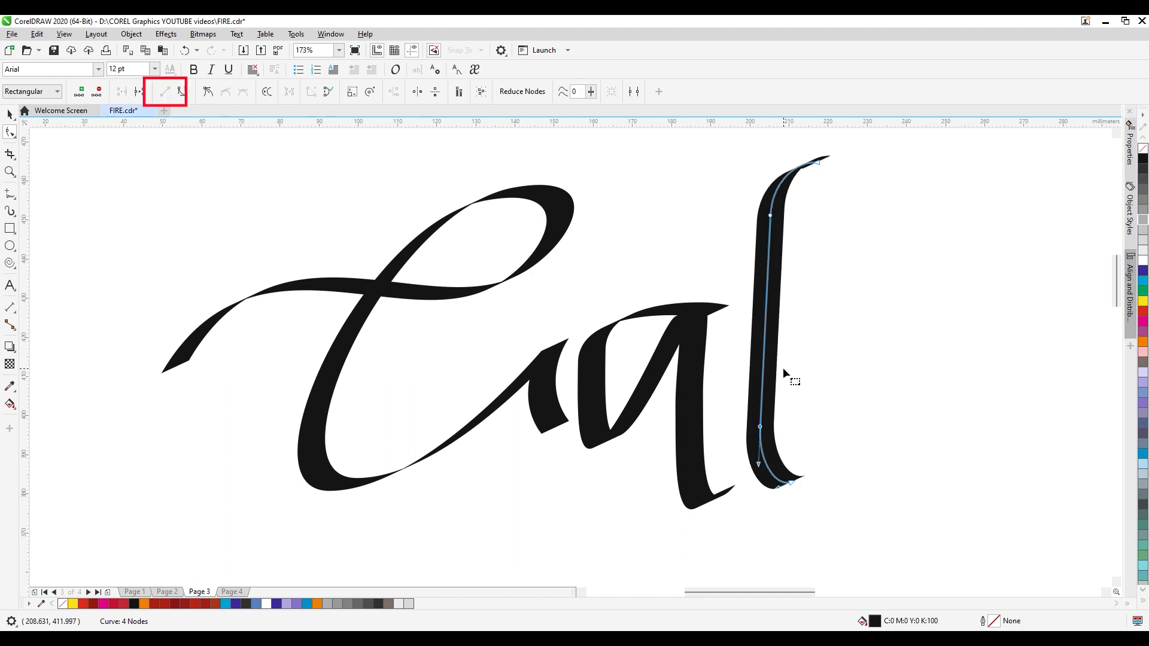
Lower the bottom node of the straight "l" stem and move the letter slightly closer to the "a"
key(space)
key(space)
drag(760, 426, 757, 447)
key(space)
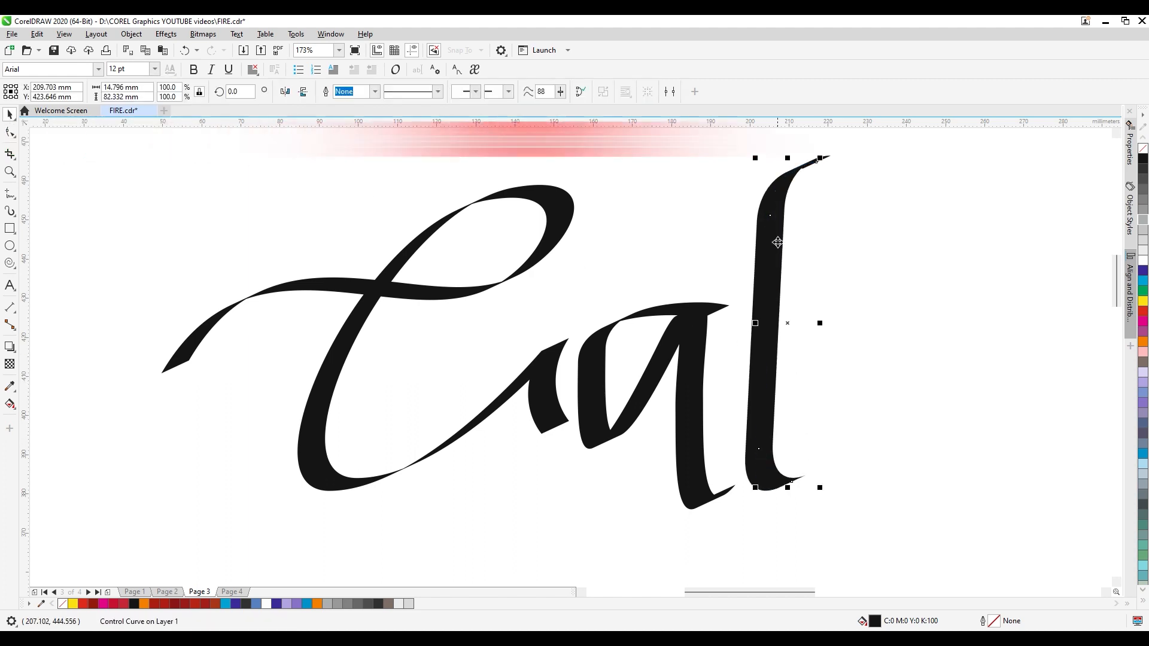
drag(776, 243, 767, 246)
Shift the middle and end nodes of the "a" downstroke left so that the stem slants and the exit tail ends closer in
click(694, 368)
key(space)
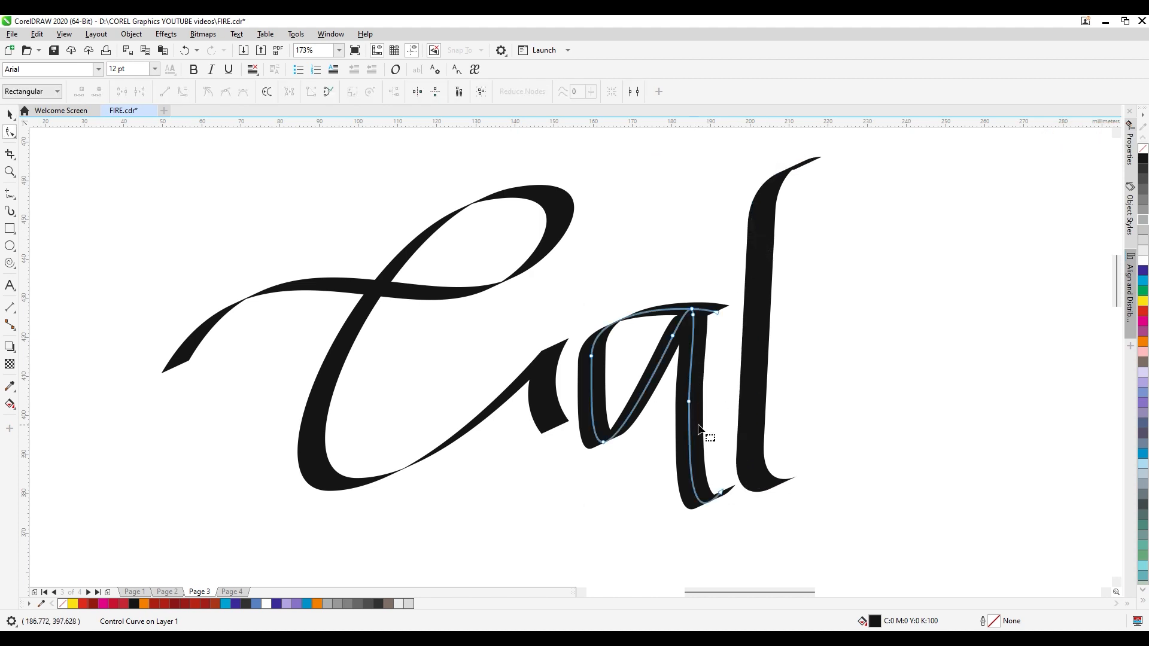
drag(717, 389, 682, 414)
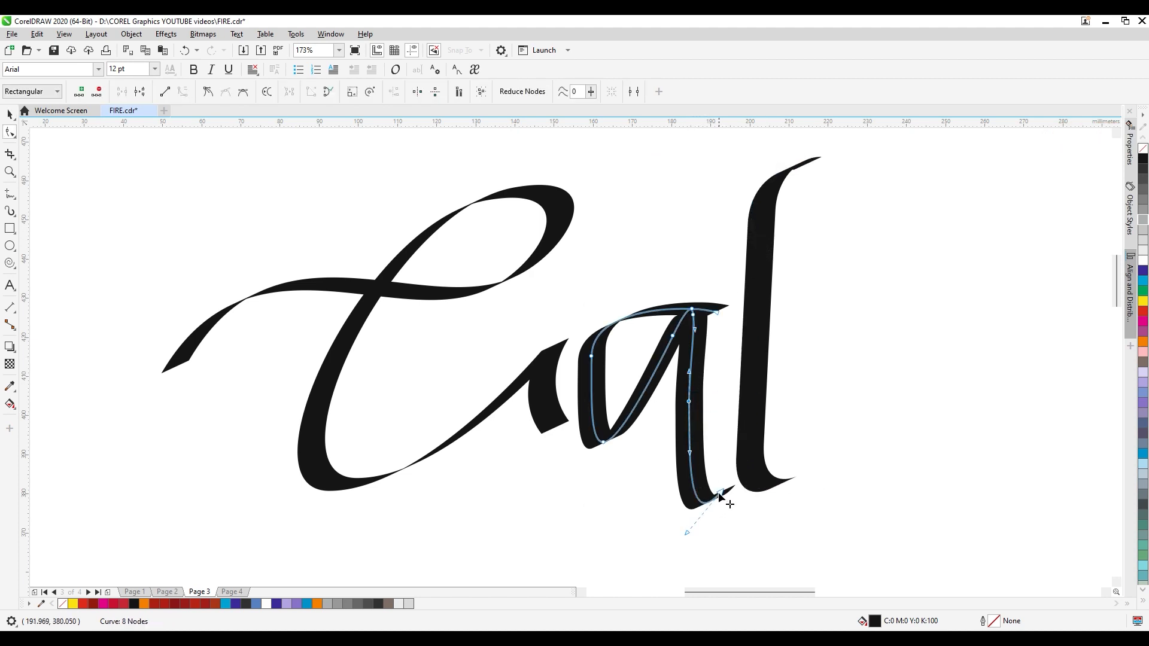
drag(720, 492, 715, 494)
drag(689, 402, 680, 404)
click(694, 329)
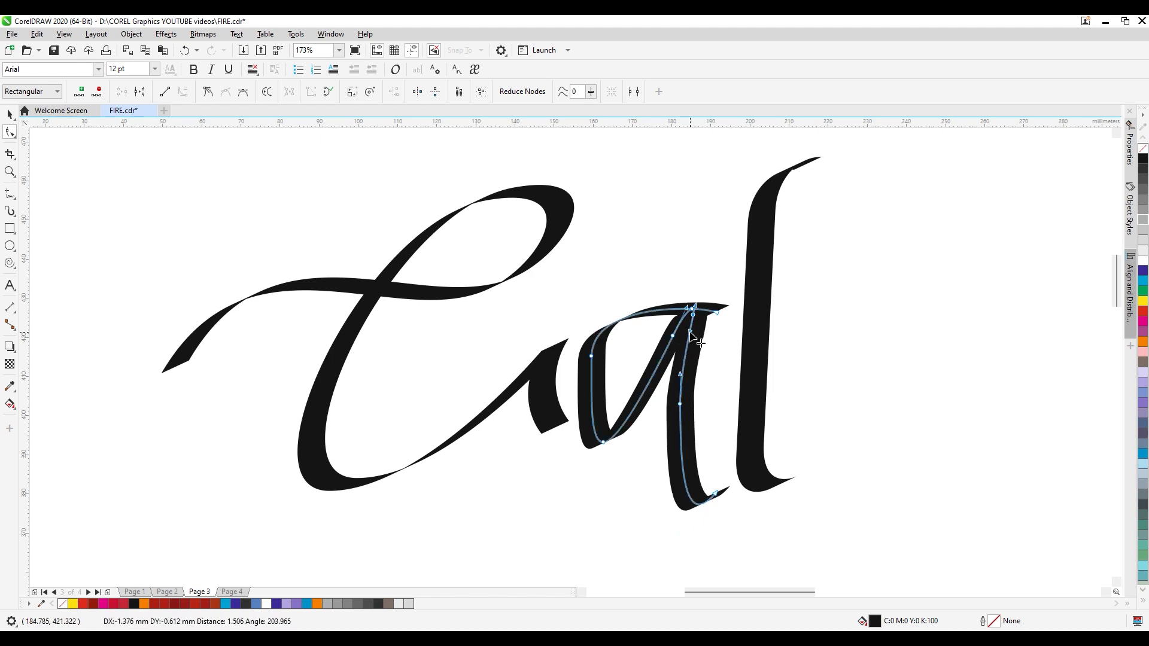
drag(713, 494, 699, 494)
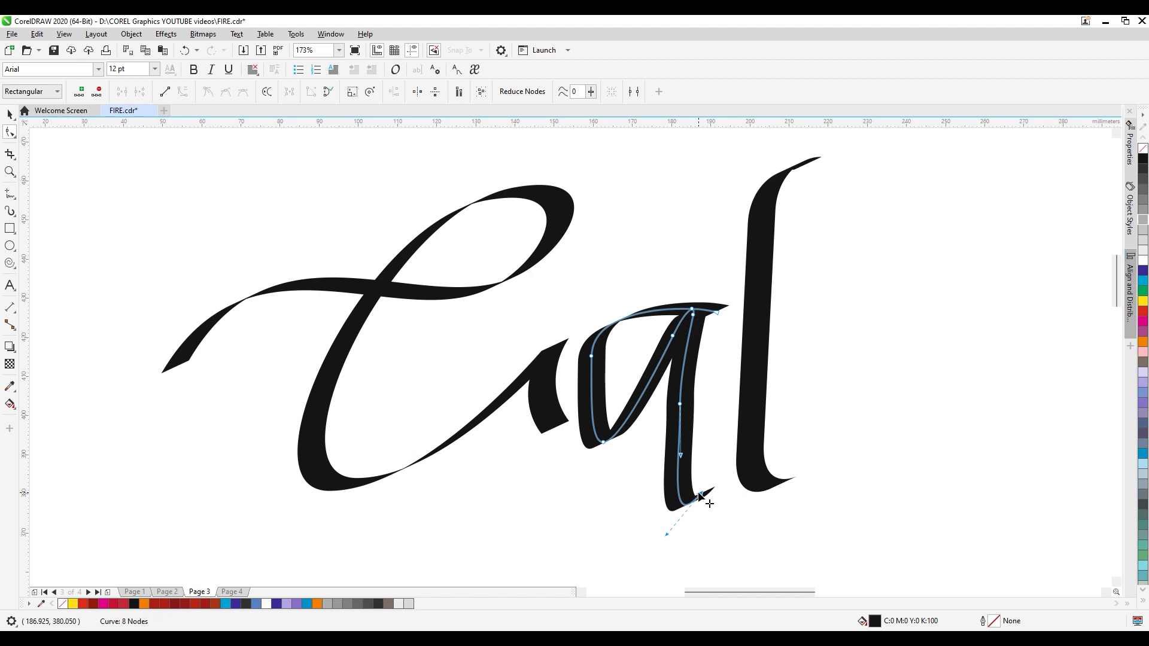
Add nodes near both ends of the "a" stem, delete the middle one, and convert the segment between them to a line
click(678, 428)
click(677, 470)
double_click(688, 340)
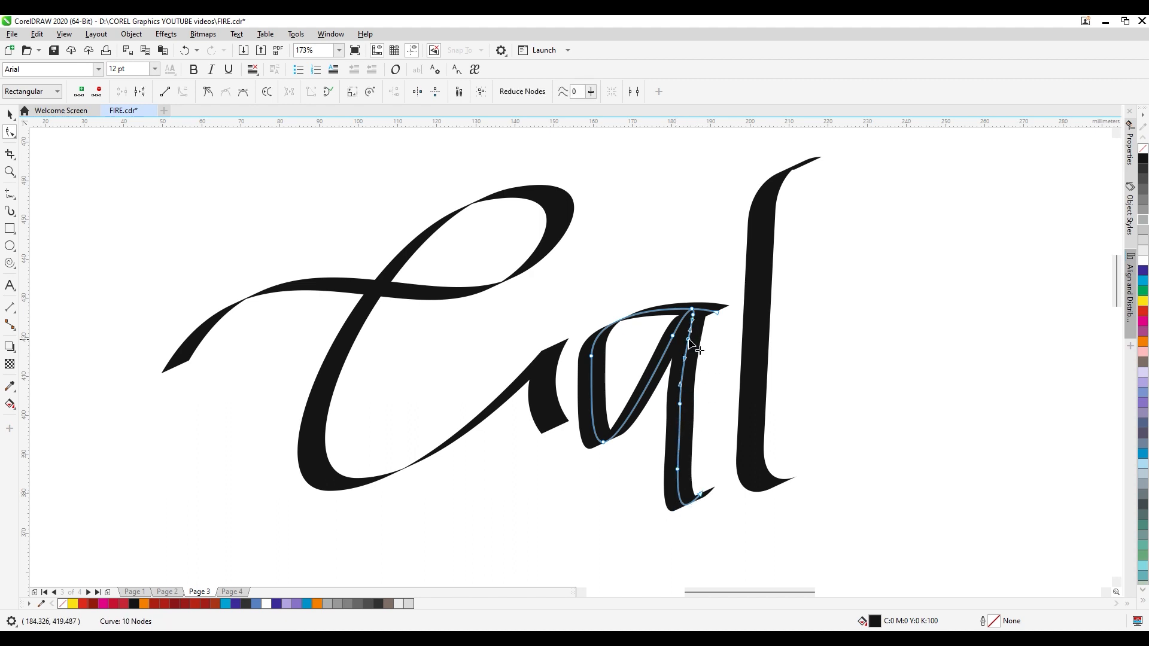
key(Delete)
click(679, 409)
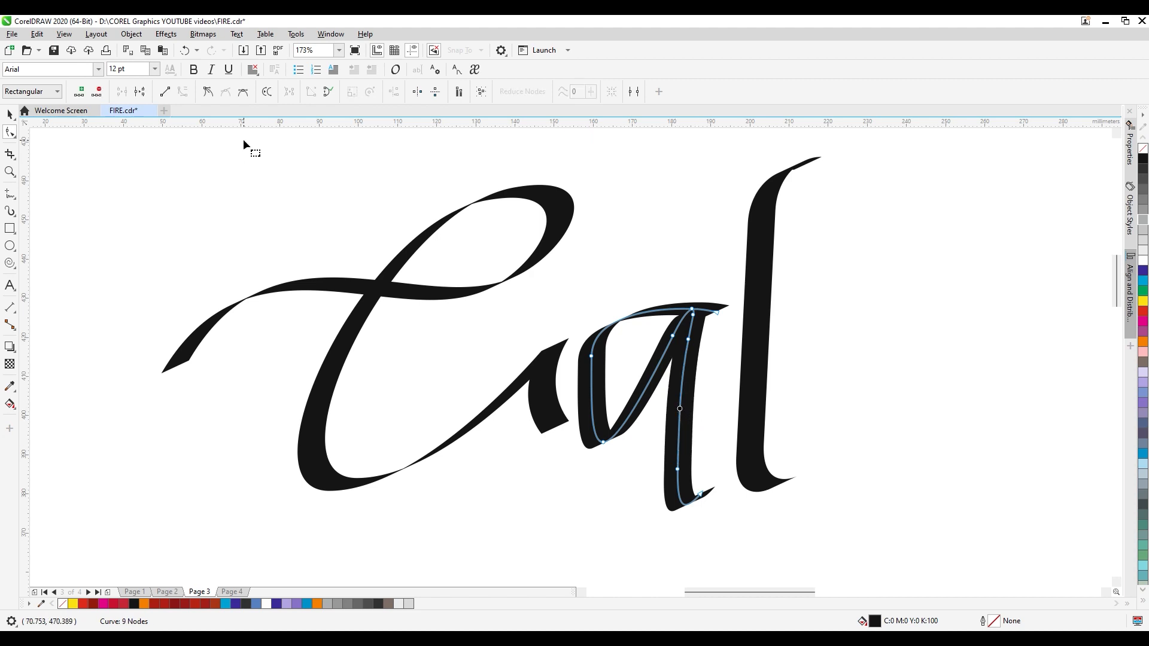
click(168, 92)
key(space)
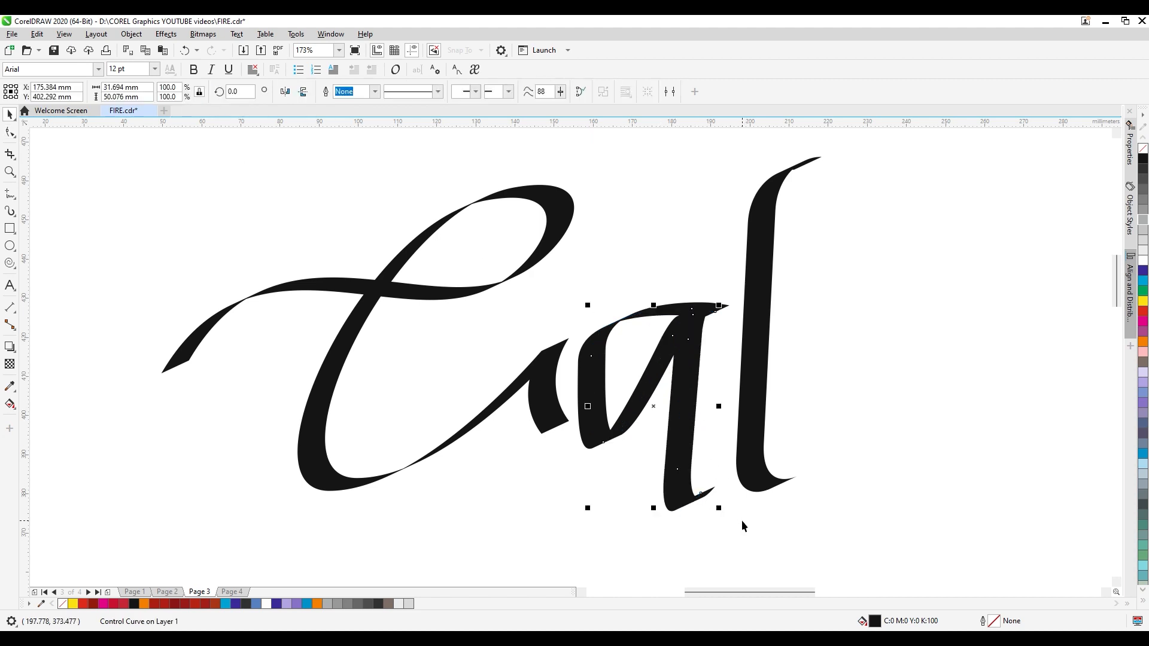
Move the "l" slightly closer to the "a" and skew its upper end slightly to the right
click(745, 440)
drag(756, 408, 745, 409)
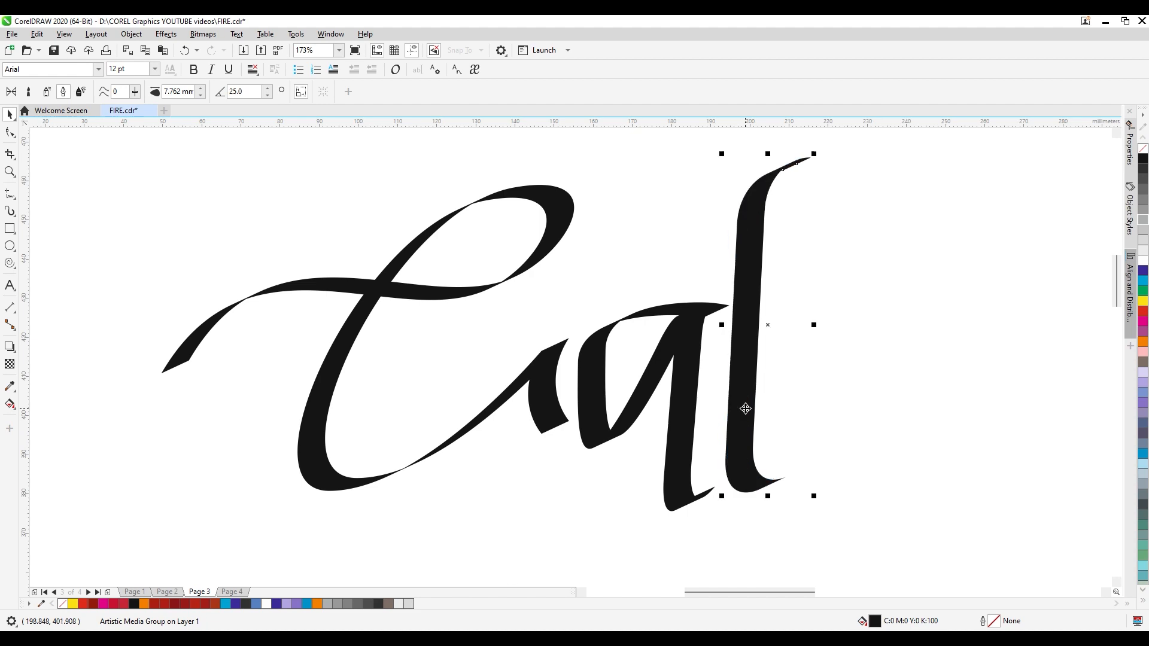
click(746, 410)
drag(765, 150, 776, 150)
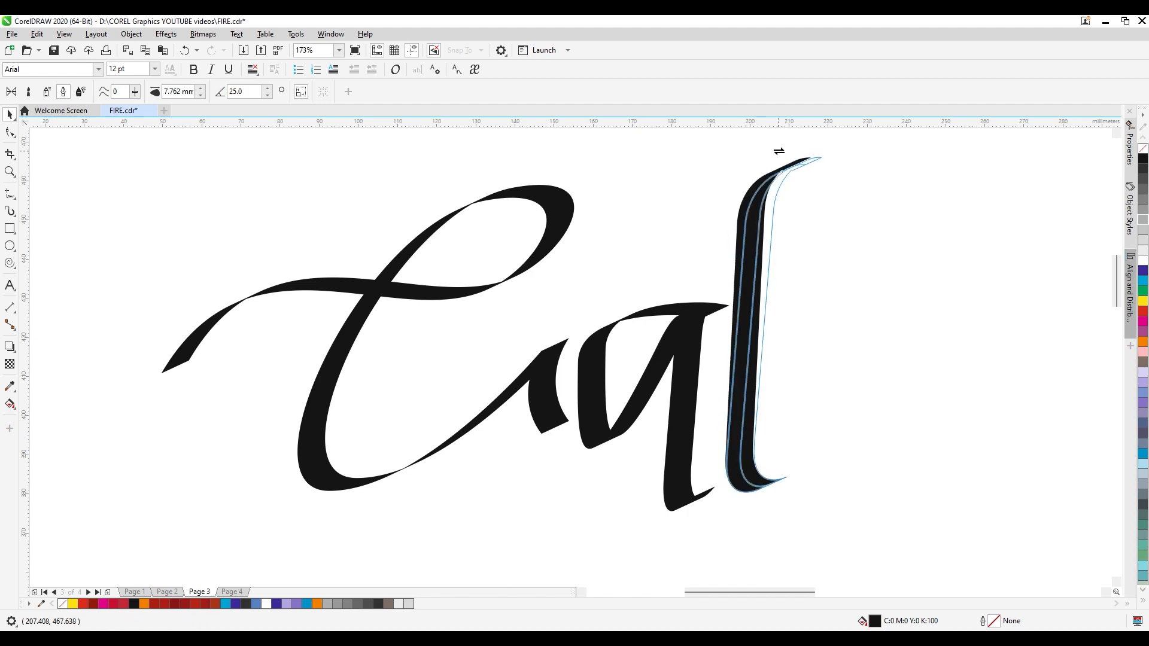
click(833, 326)
Duplicate the "l" just to its right and place a copy of the "a" after the second "l"
click(765, 304)
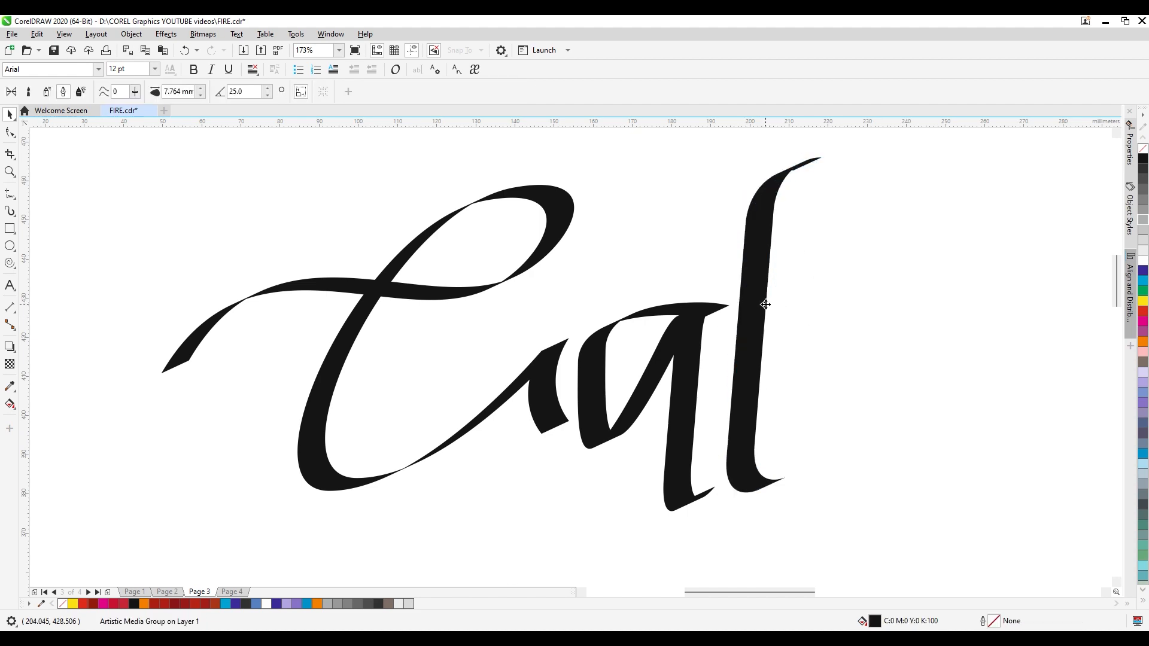
drag(765, 305, 821, 305)
click(918, 371)
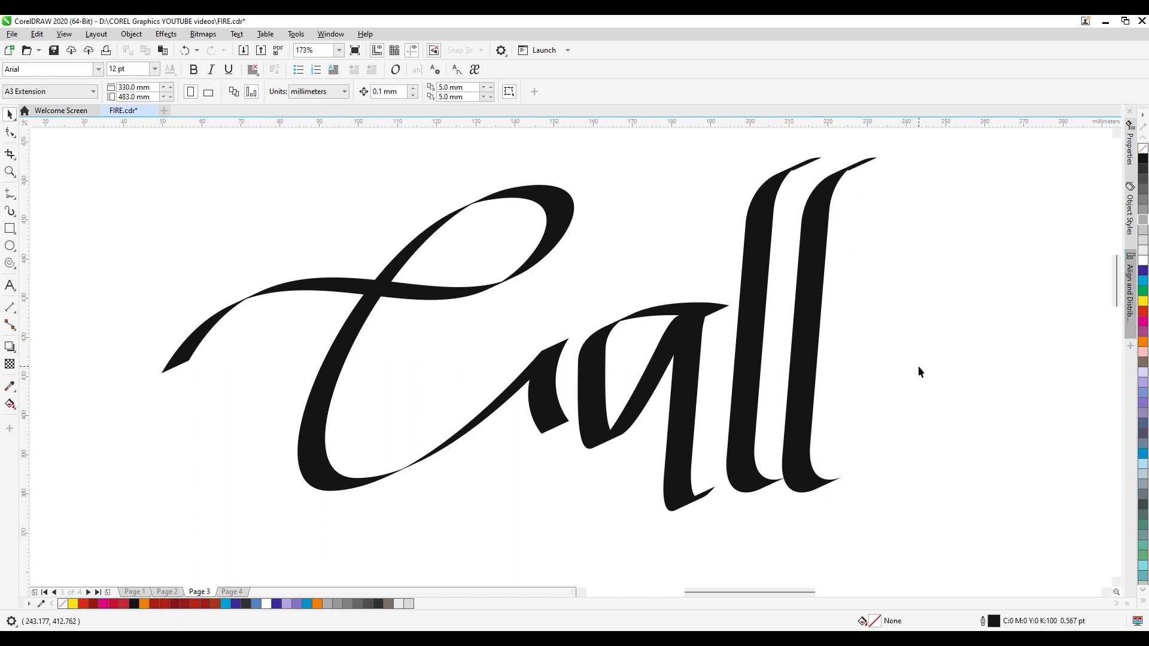
click(688, 408)
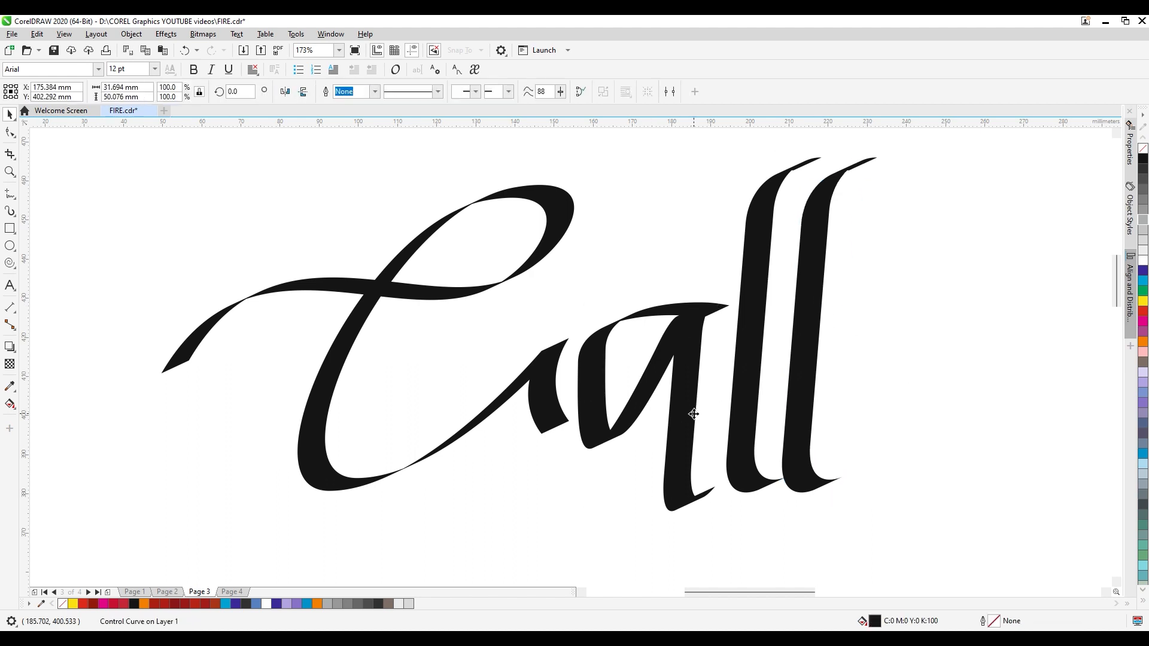
click(691, 460)
mouse_move(691, 465)
mouse_down()
mouse_move(954, 461)
mouse_move(954, 445)
mouse_up()
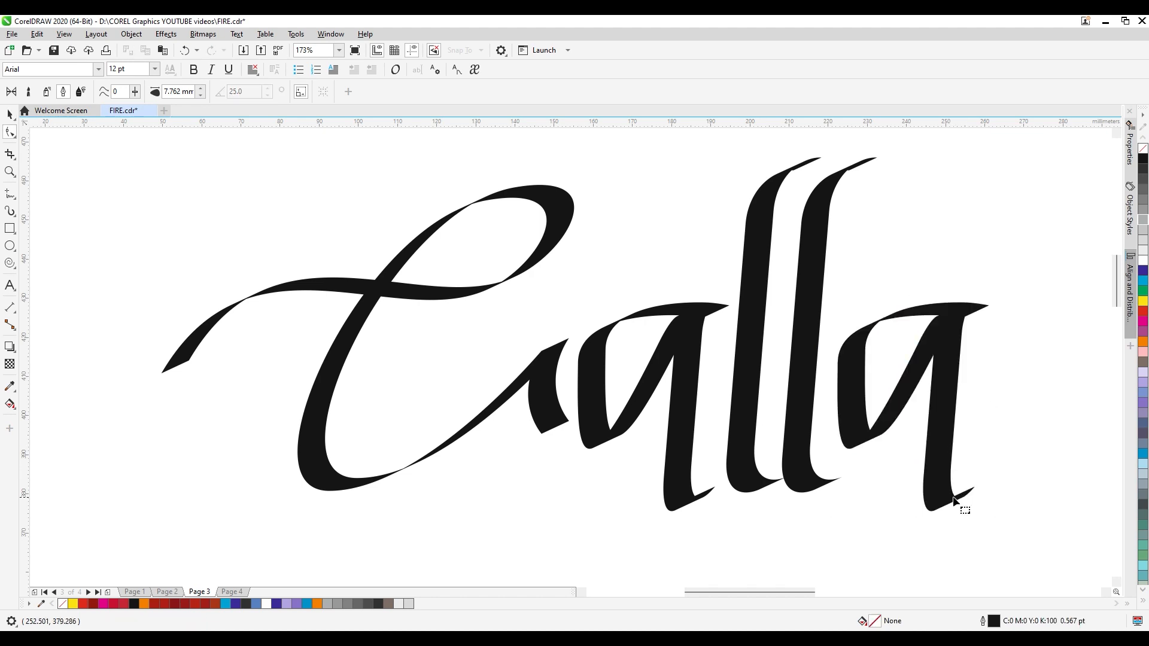
Pull the last letter's bottom end node left into a long tail, add nodes on stem and tail, and delete the bend node between them
key(F10)
mouse_move(961, 496)
mouse_down()
mouse_move(930, 548)
mouse_move(688, 584)
mouse_move(615, 508)
mouse_move(628, 541)
mouse_move(690, 536)
mouse_up()
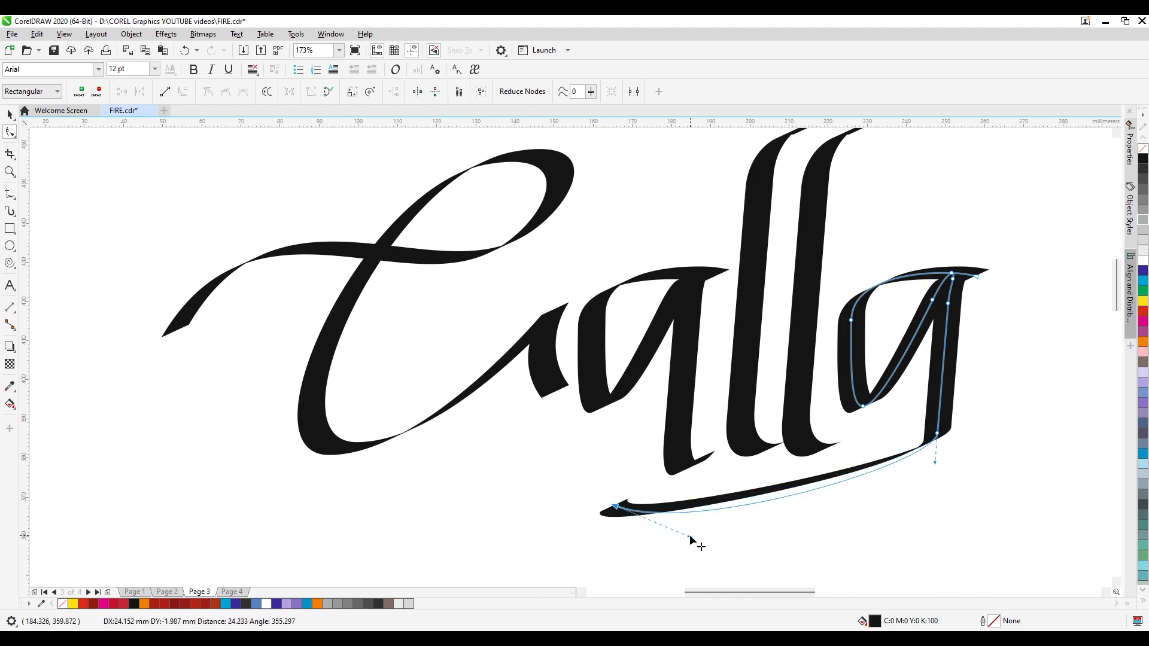
double_click(938, 401)
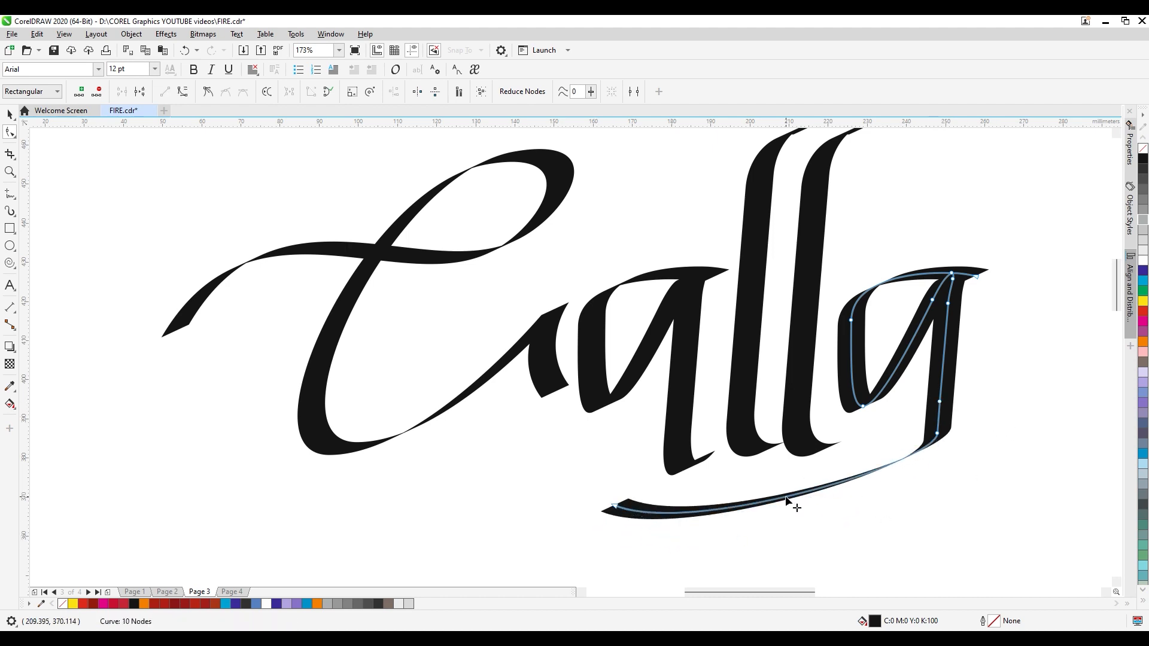
double_click(786, 498)
key(Delete)
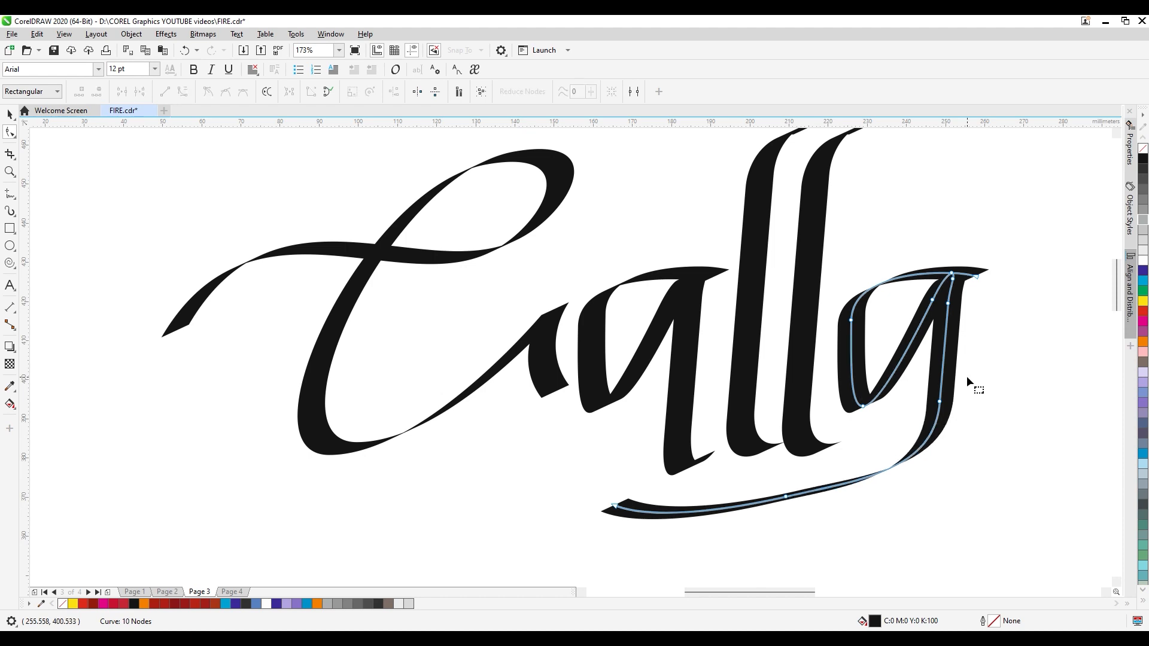
Delete the middle node of the tail, reshape its curve into a gentle wave, and move its end node down and left
drag(935, 476, 928, 533)
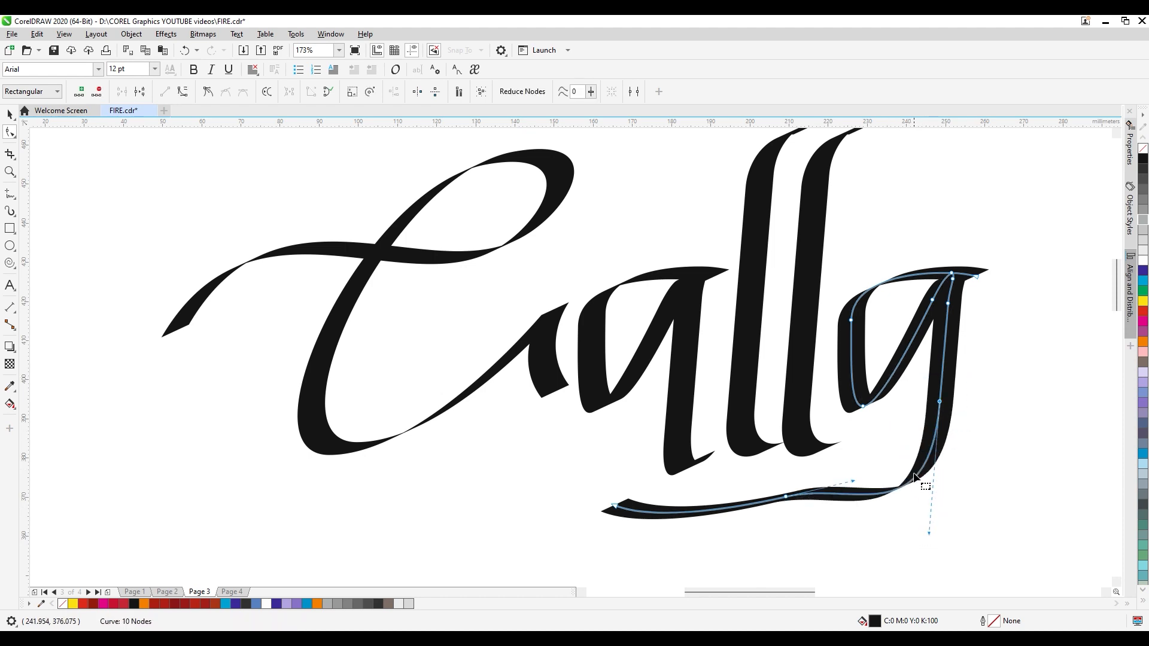
key(Delete)
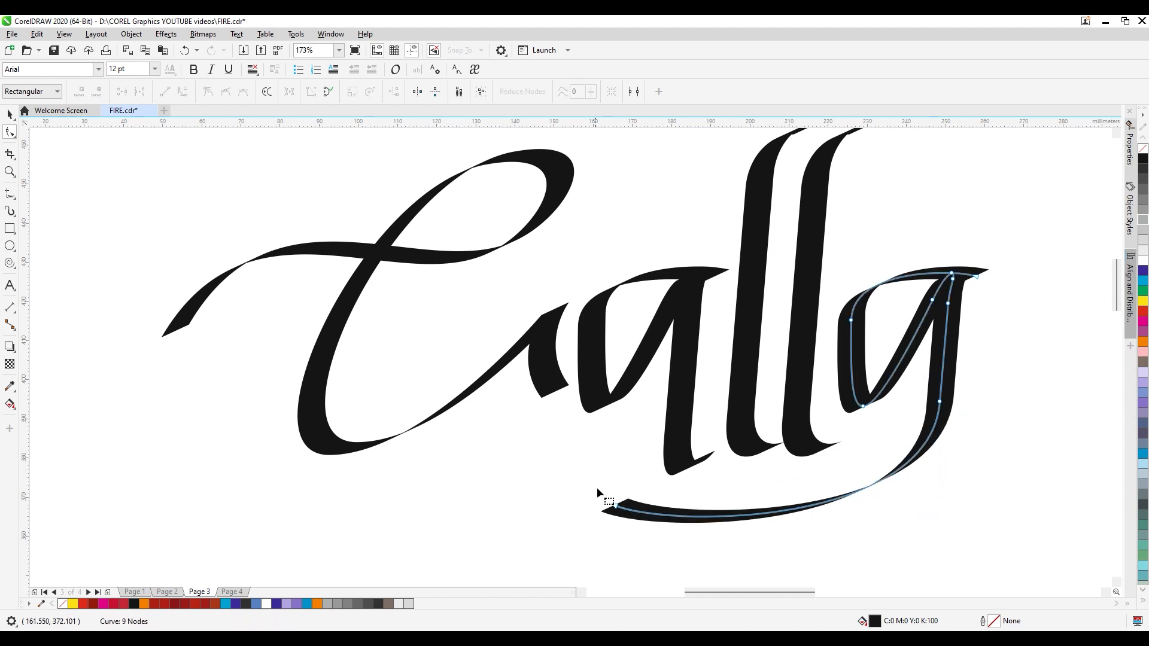
drag(597, 488, 717, 463)
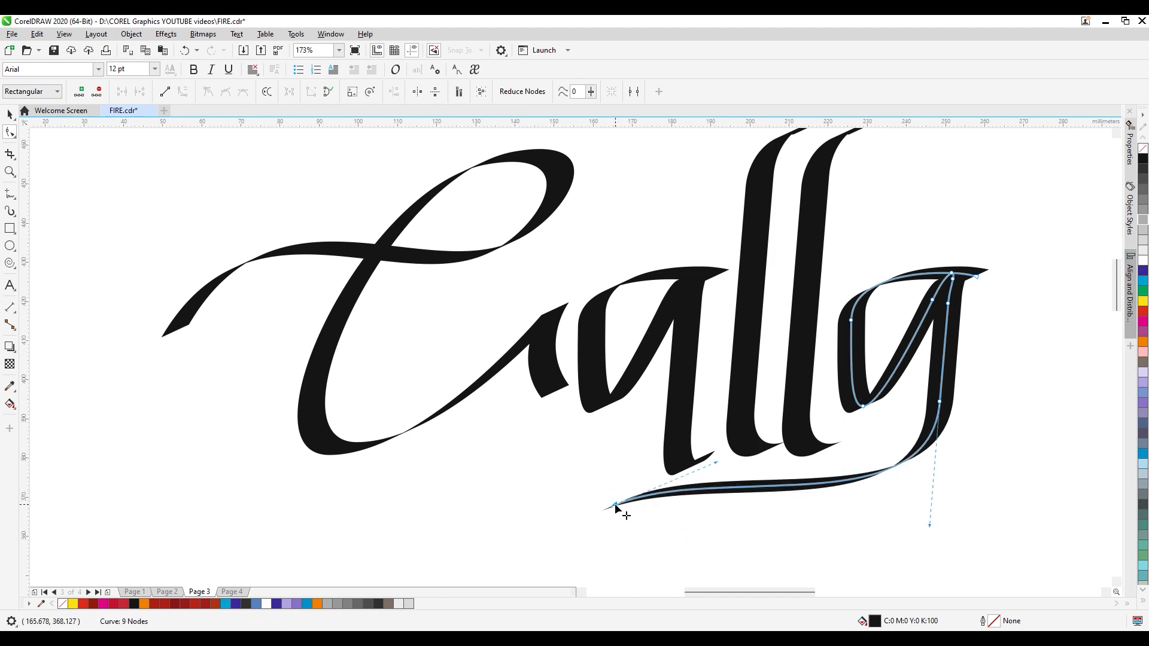
drag(615, 504, 591, 534)
Add a node on the left part of the tail and curve the end section into a steep downward hook
click(700, 521)
click(699, 511)
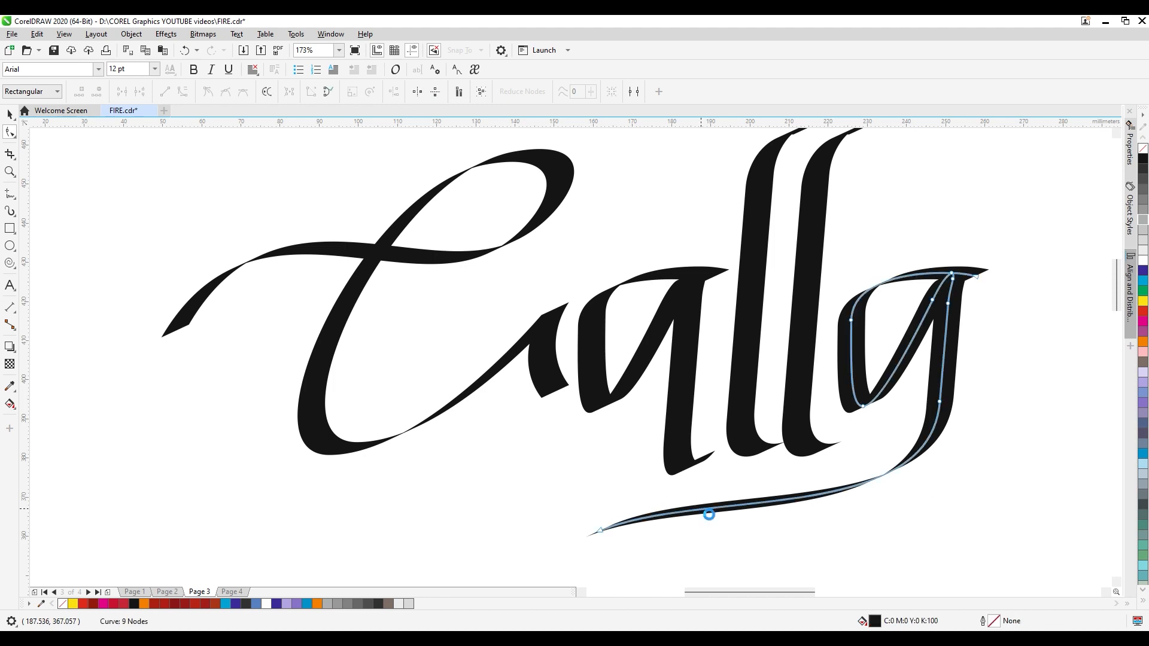
double_click(700, 510)
drag(700, 508, 615, 485)
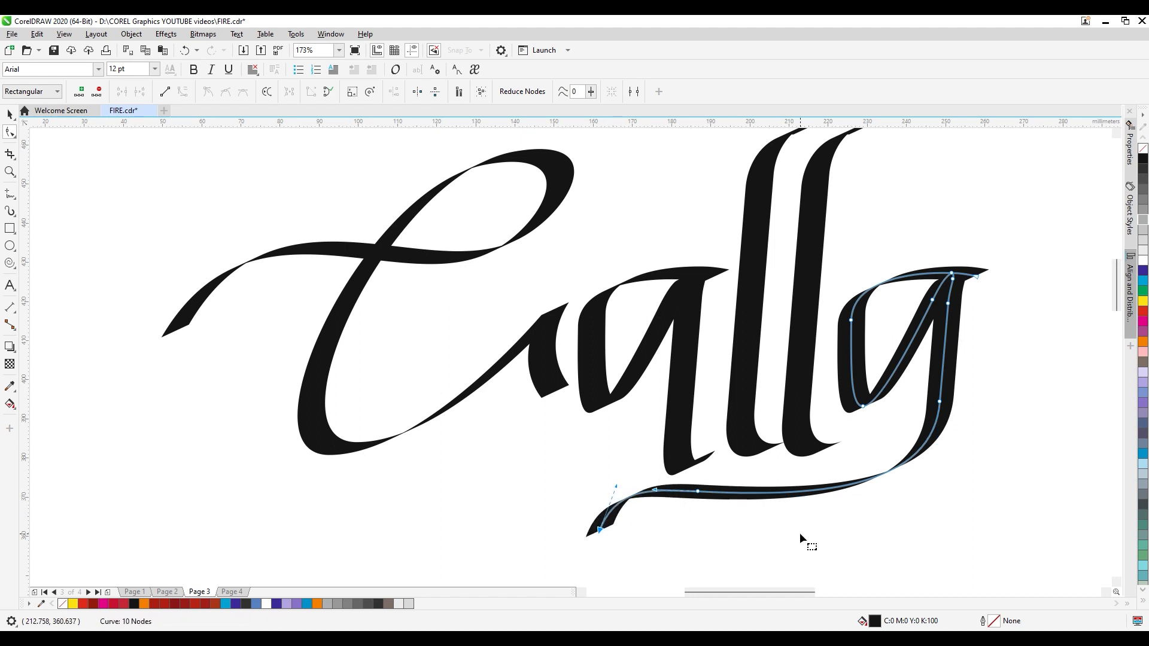
key(space)
click(860, 537)
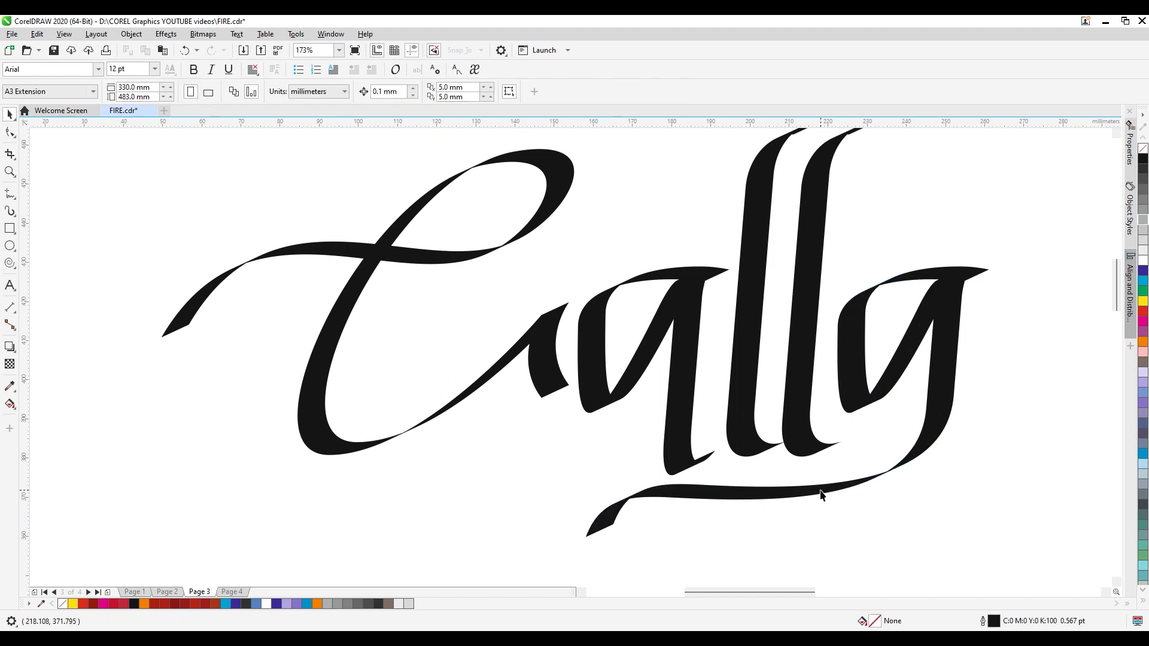
Select all five letters and set the calligraphic angle of their Artistic Media strokes to 20 degrees
click(368, 256)
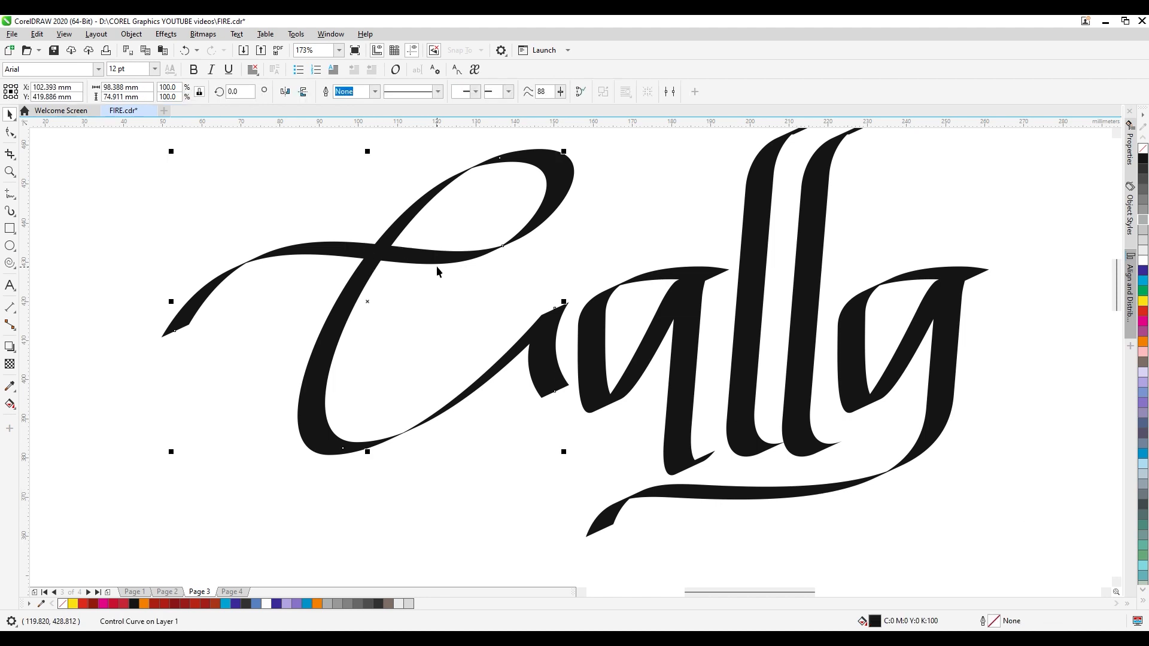
shift+click(609, 287)
shift+click(755, 249)
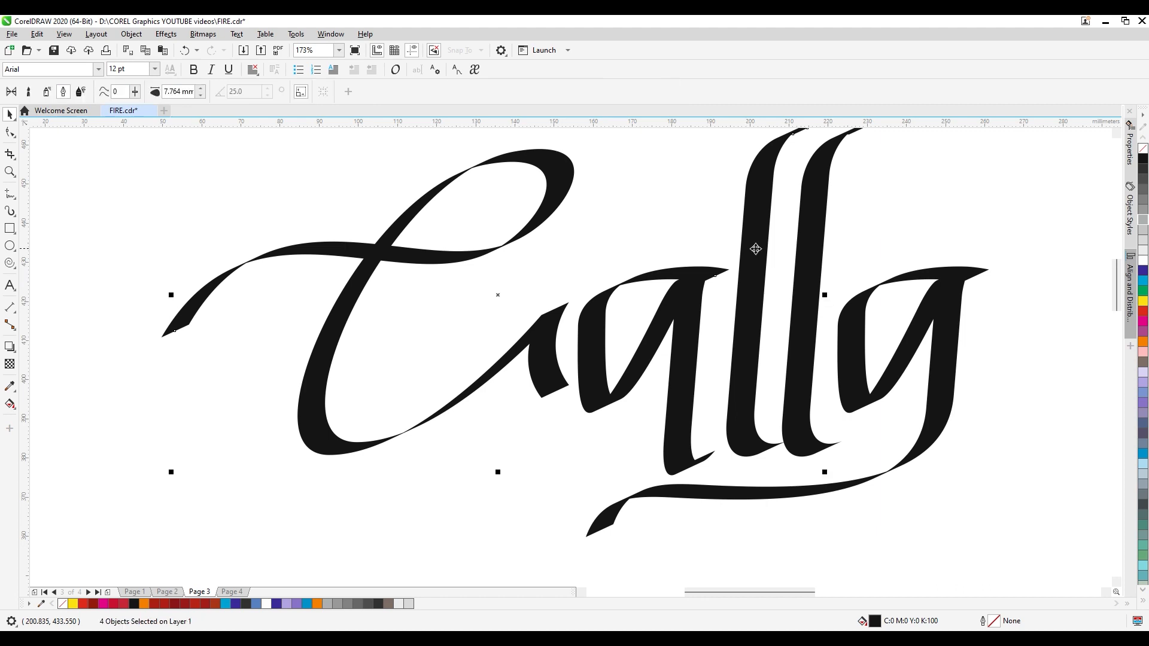
shift+click(806, 241)
shift+click(926, 272)
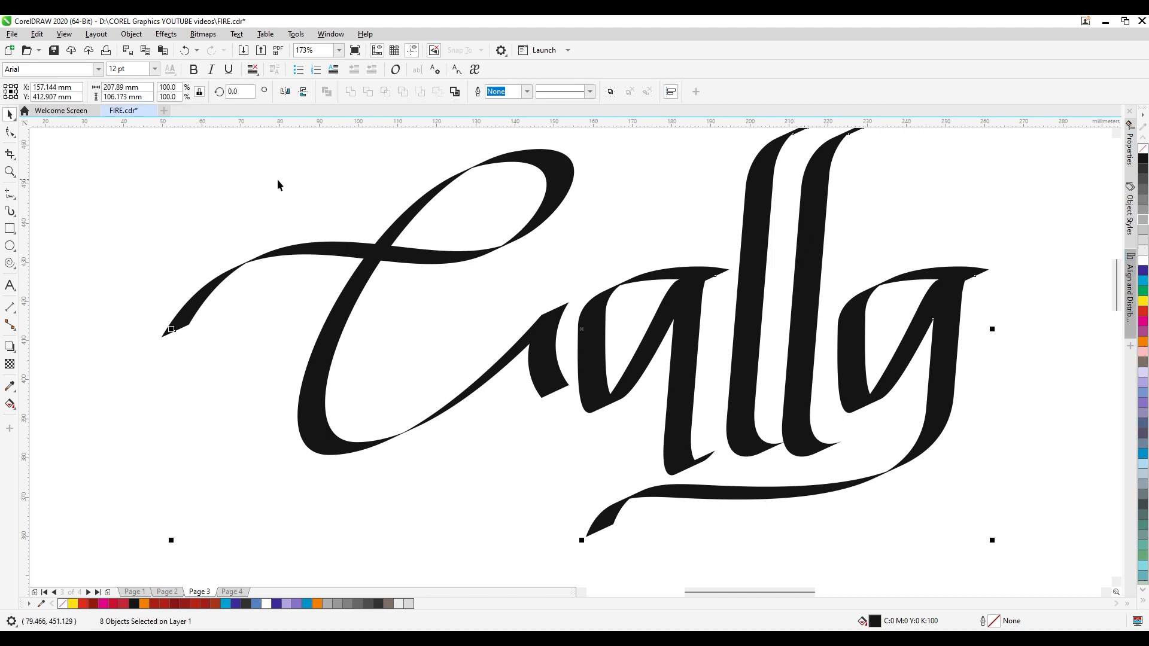
click(9, 211)
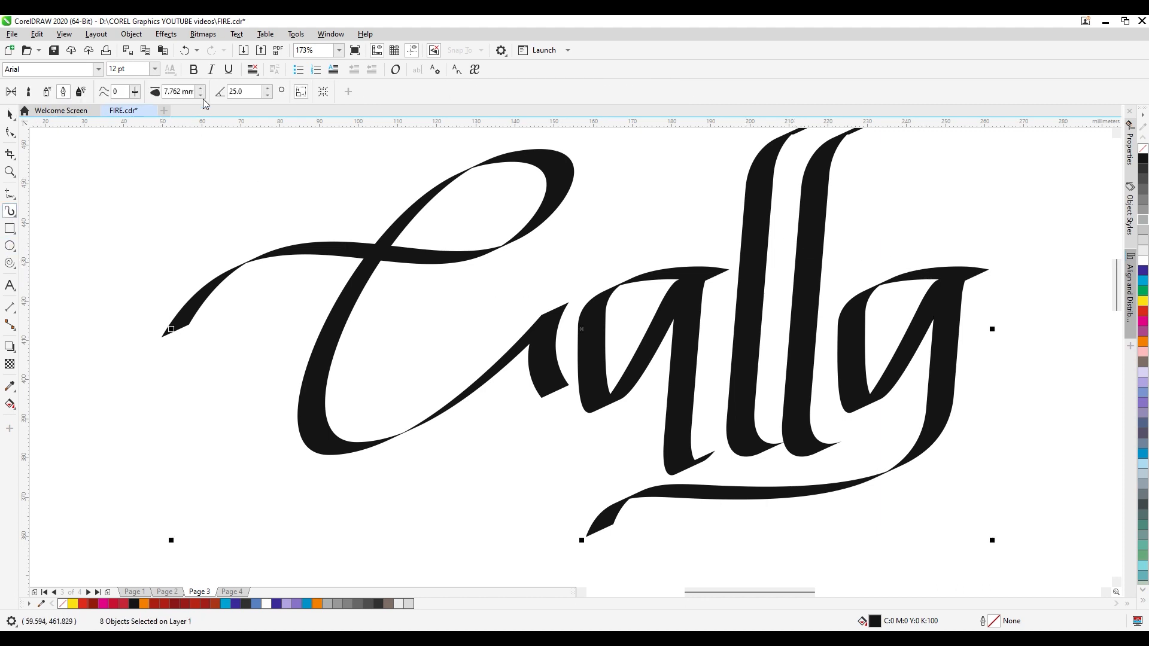
click(267, 96)
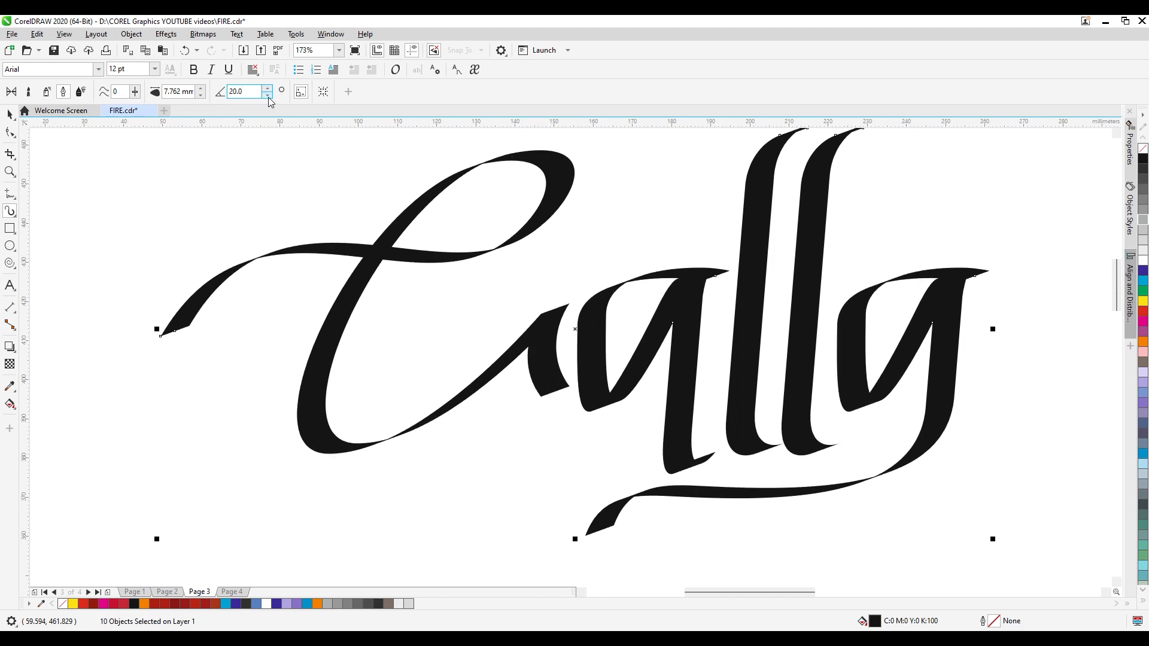
click(267, 95)
click(10, 114)
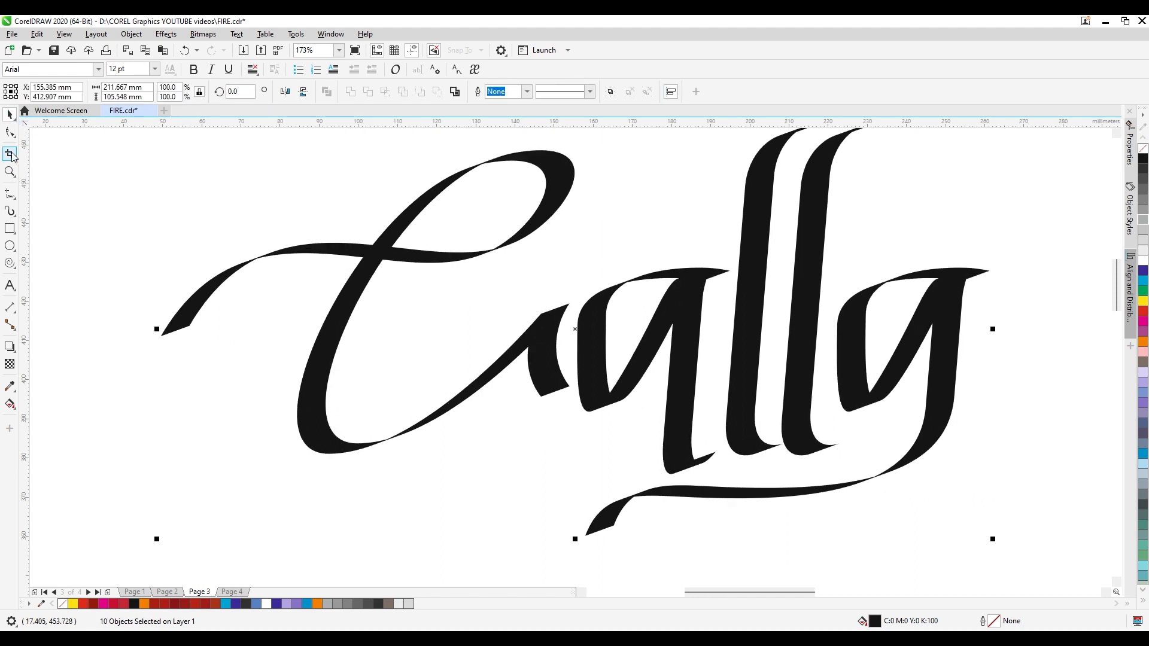
Try different calligraphic angles on the selected letters, such as 10 and 40, and set the angle to 50 degrees
click(10, 211)
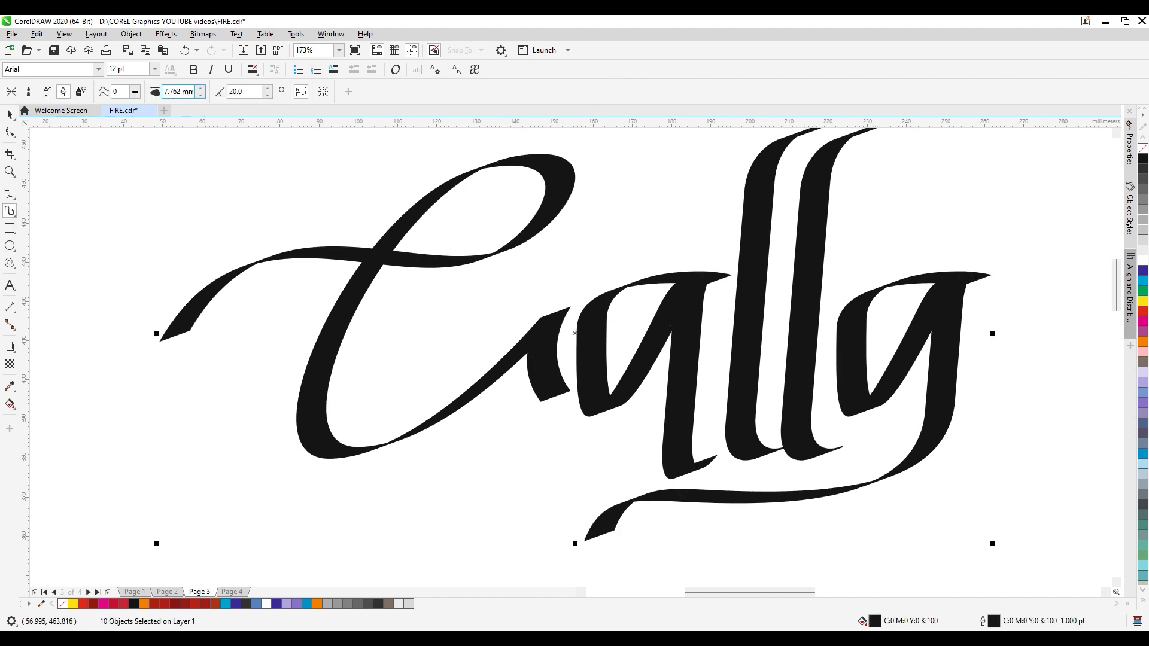
click(248, 93)
scroll(248, 93, up, 3)
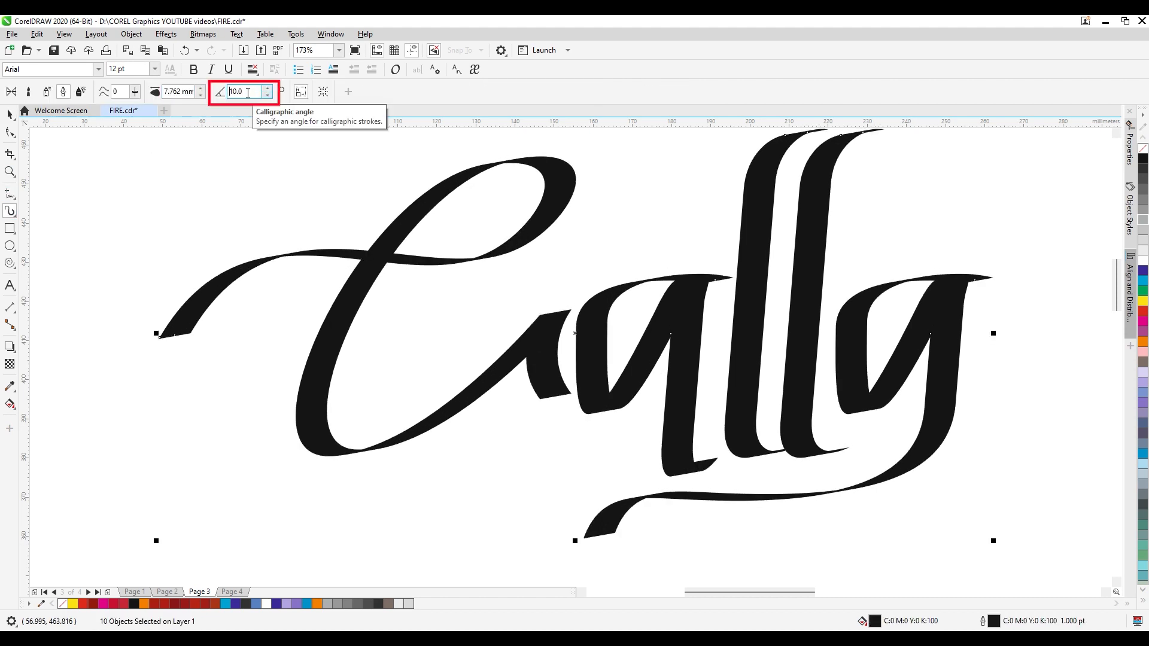
scroll(246, 92, up, 1)
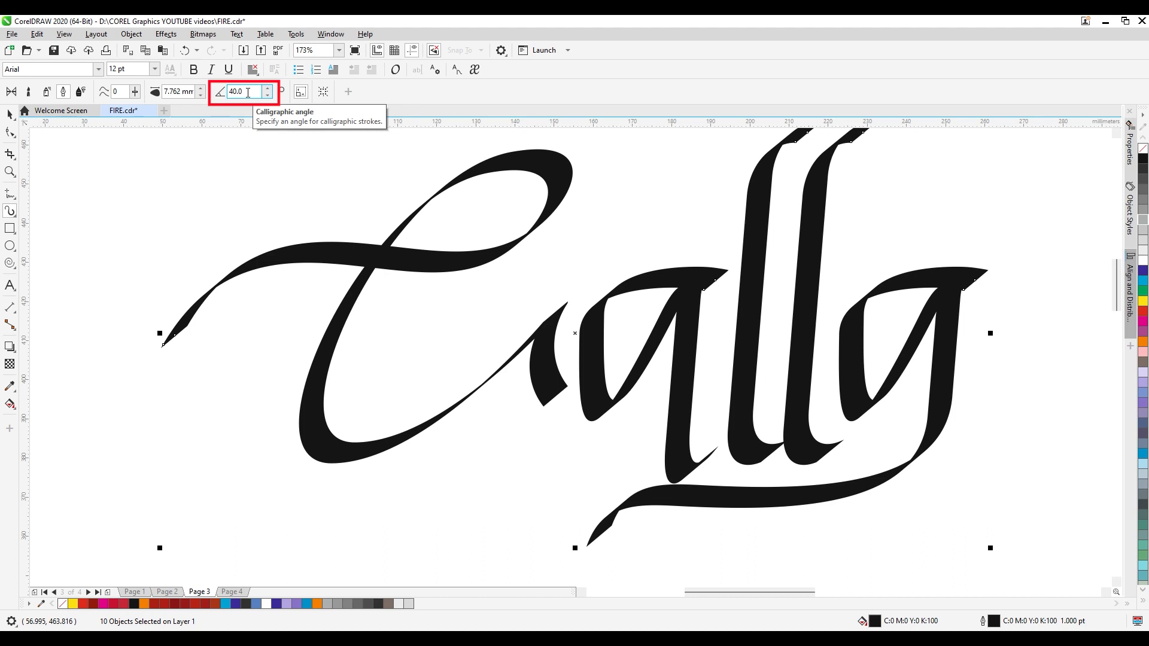
scroll(248, 93, up, 1)
scroll(248, 93, up, 1)
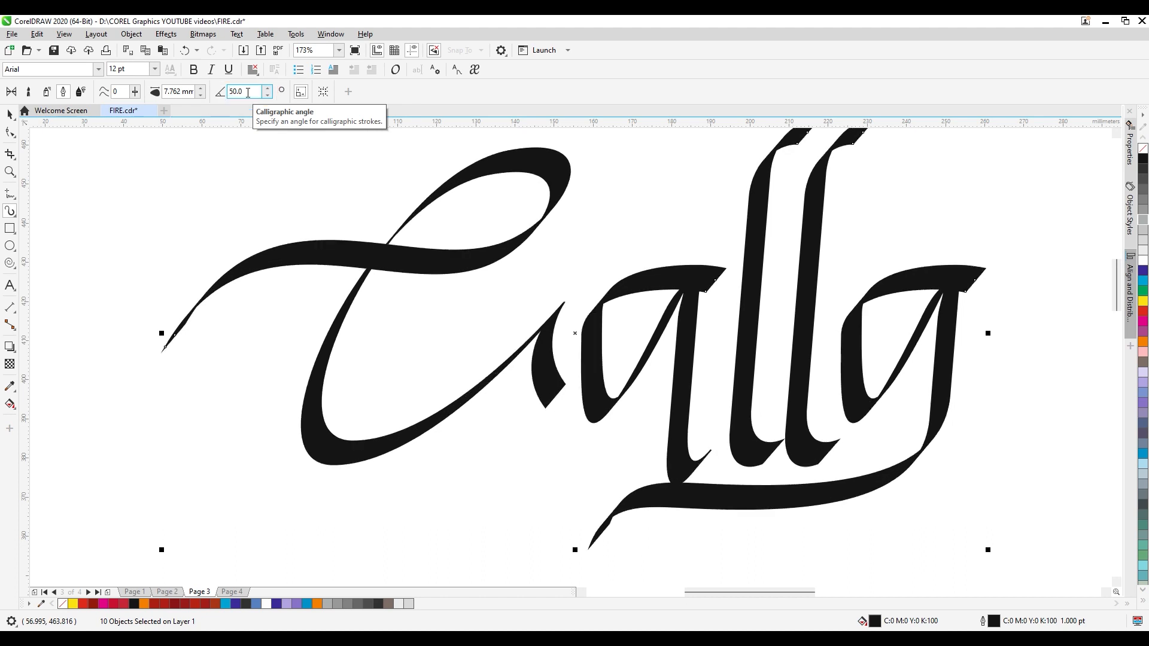
click(9, 212)
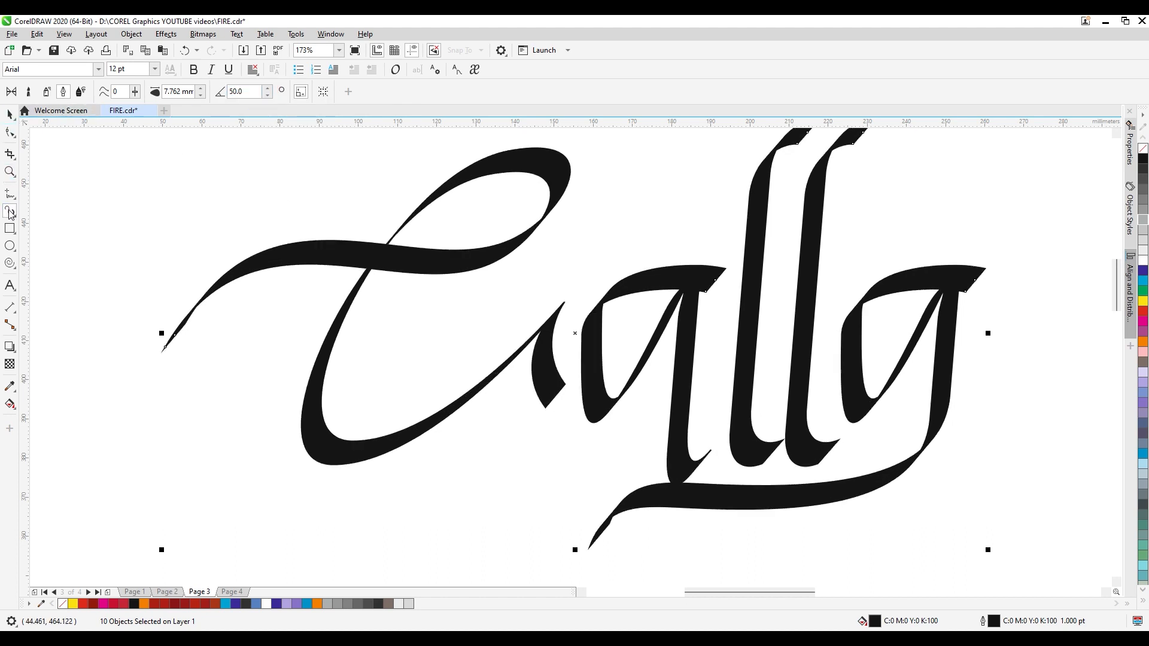
Move the middle and end nodes of the last letter's tail slightly down and left, away from the first "a" stem
click(10, 132)
click(722, 498)
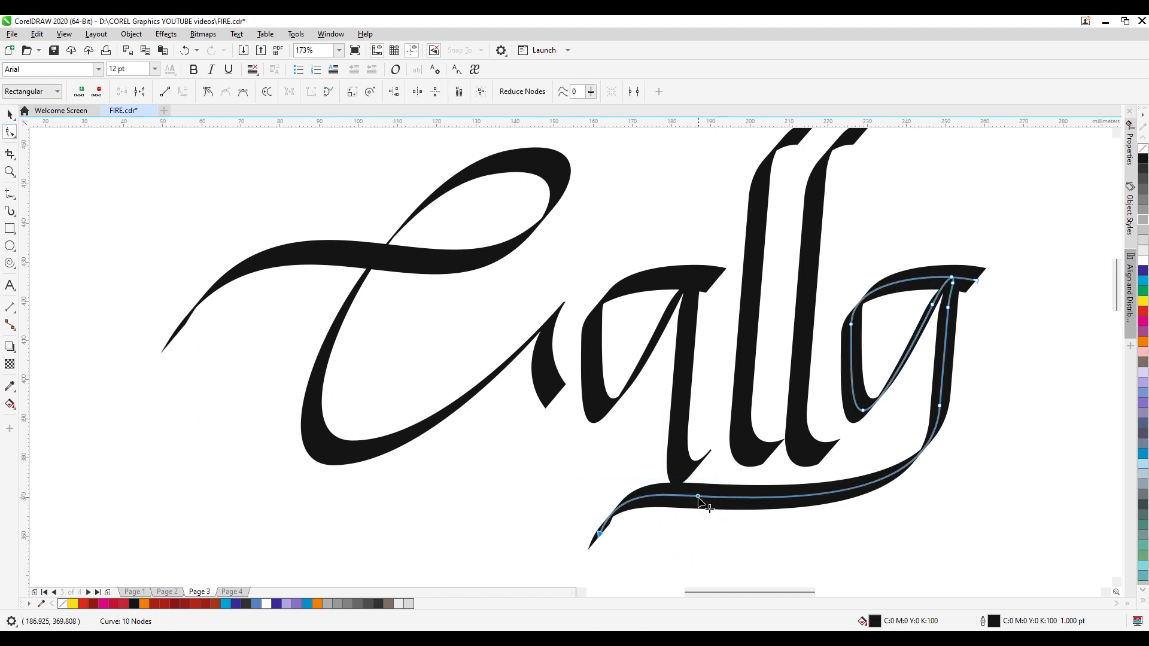
drag(697, 497, 689, 509)
click(1106, 592)
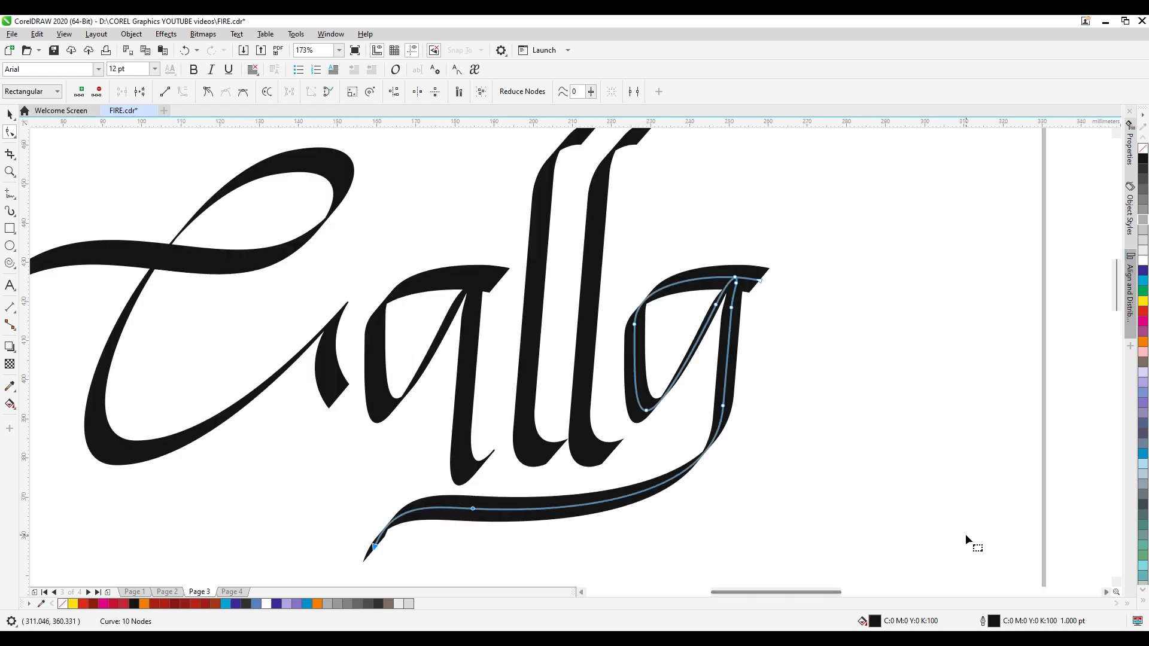
Move the final "g" to the right to open a gap after the second "l"
key(space)
click(846, 500)
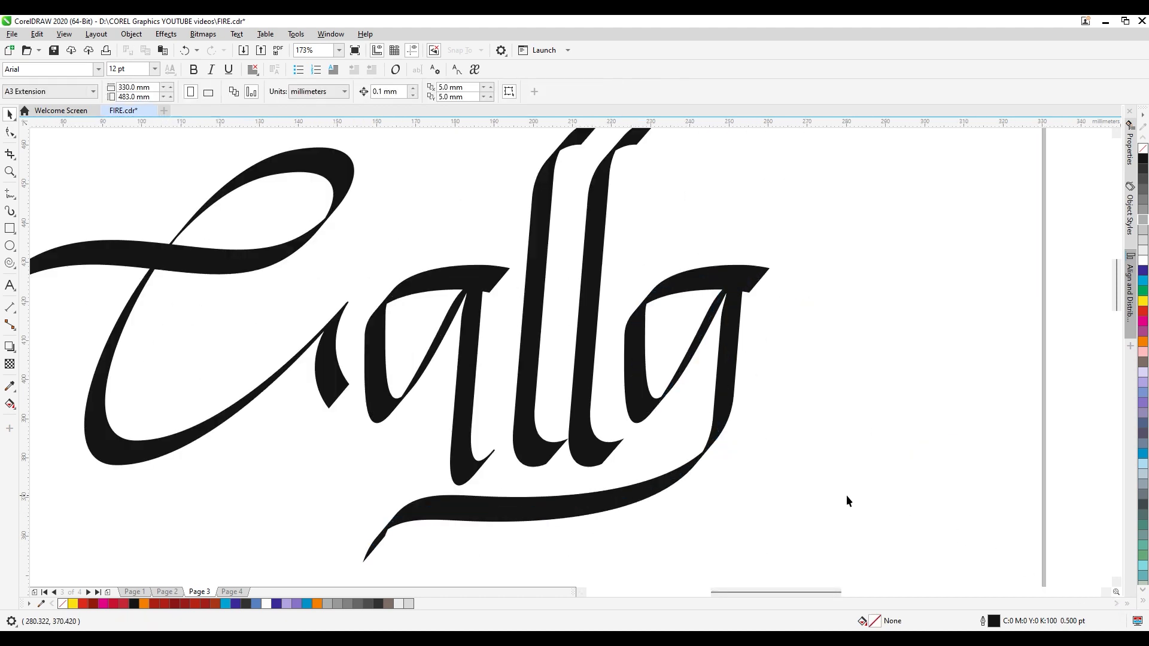
click(647, 394)
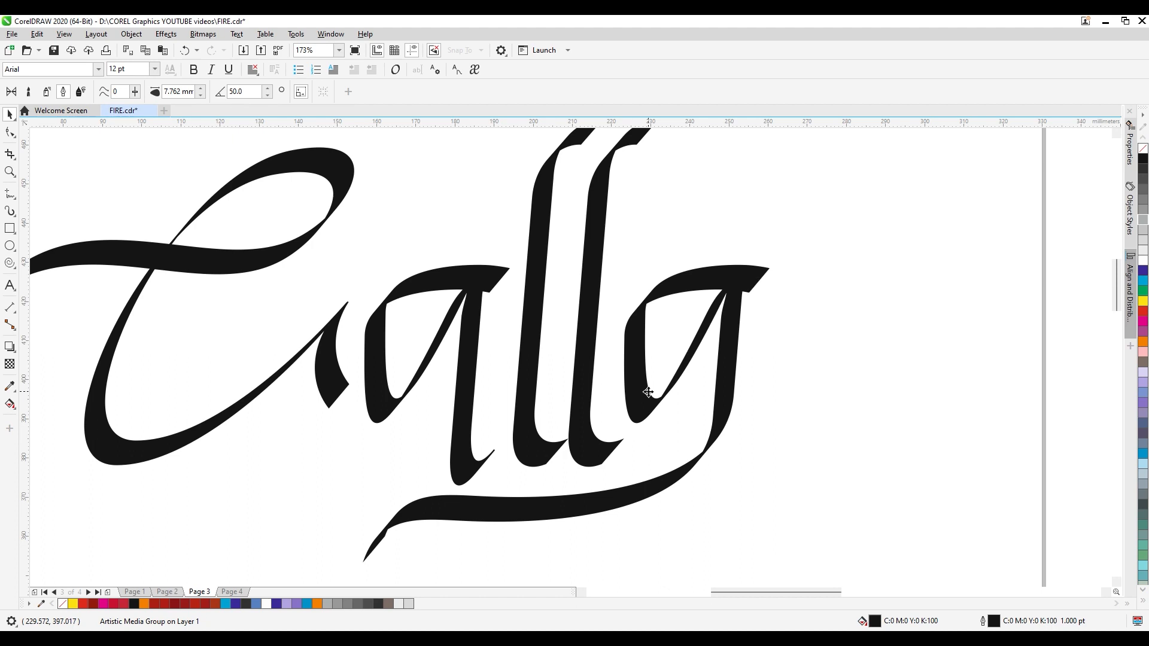
drag(647, 392, 695, 400)
Duplicate the second "l" into the gap before the "g"
click(582, 373)
click(592, 373)
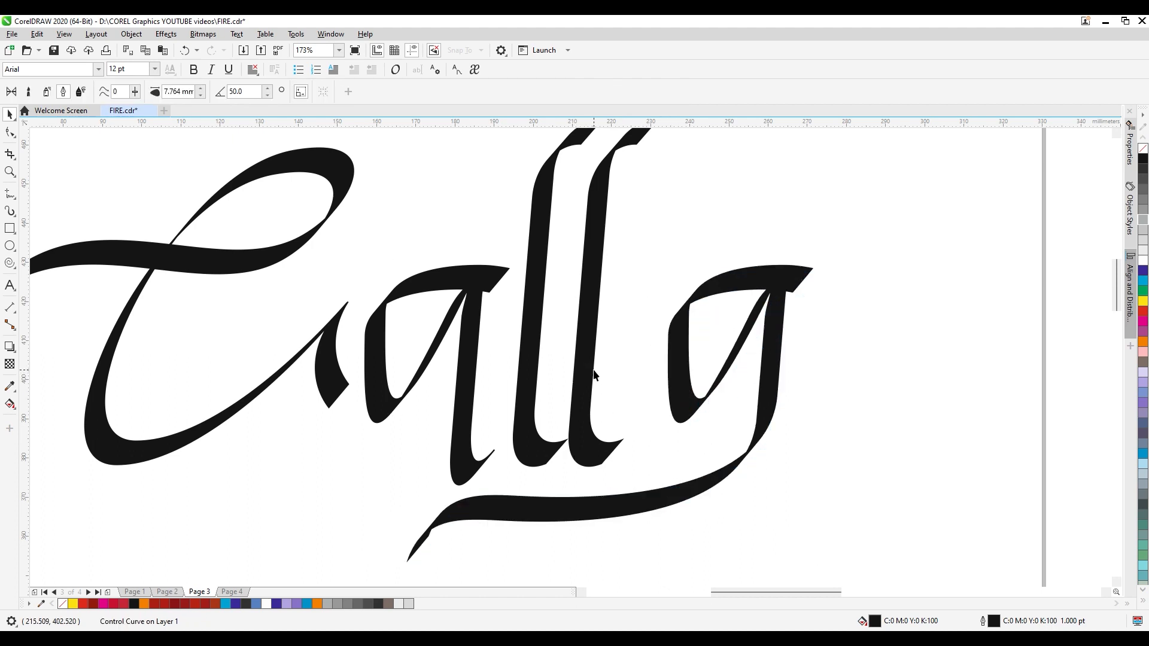
drag(590, 372, 639, 375)
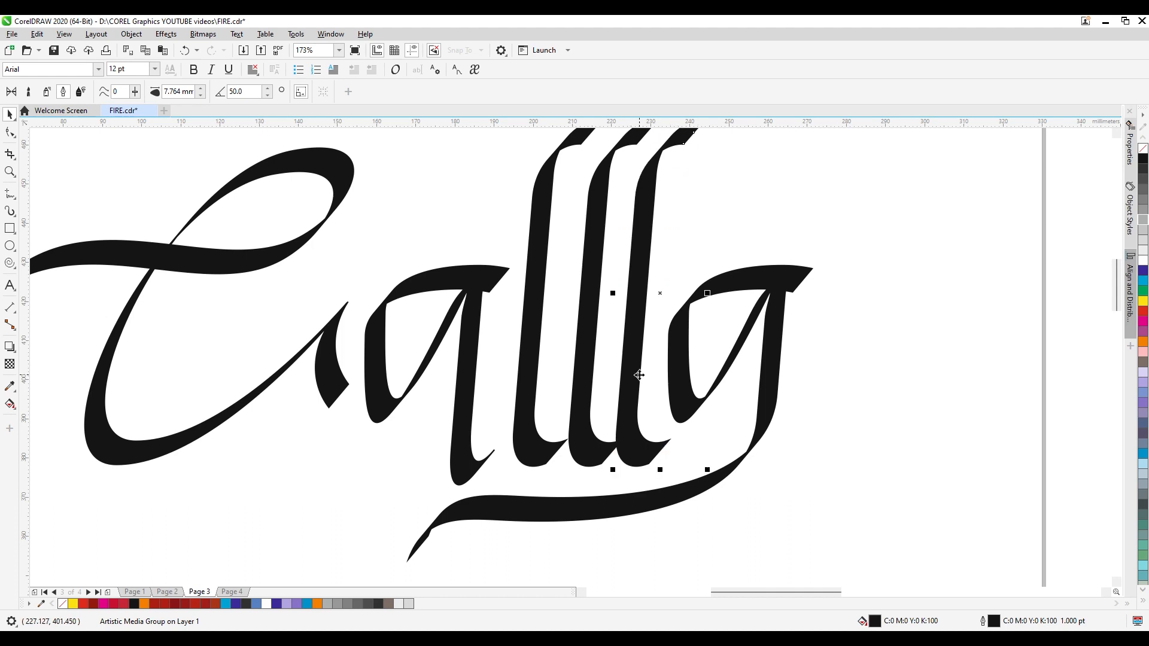
Delete the top end node of the duplicated "l" to remove its hooked upper end
click(692, 239)
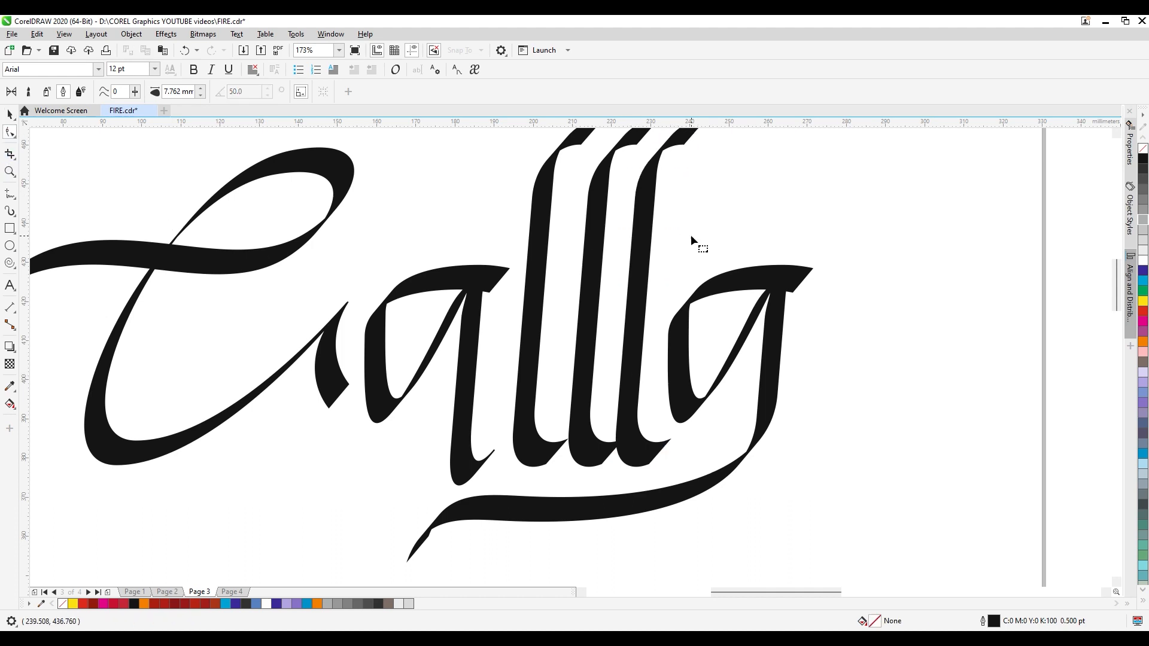
click(642, 232)
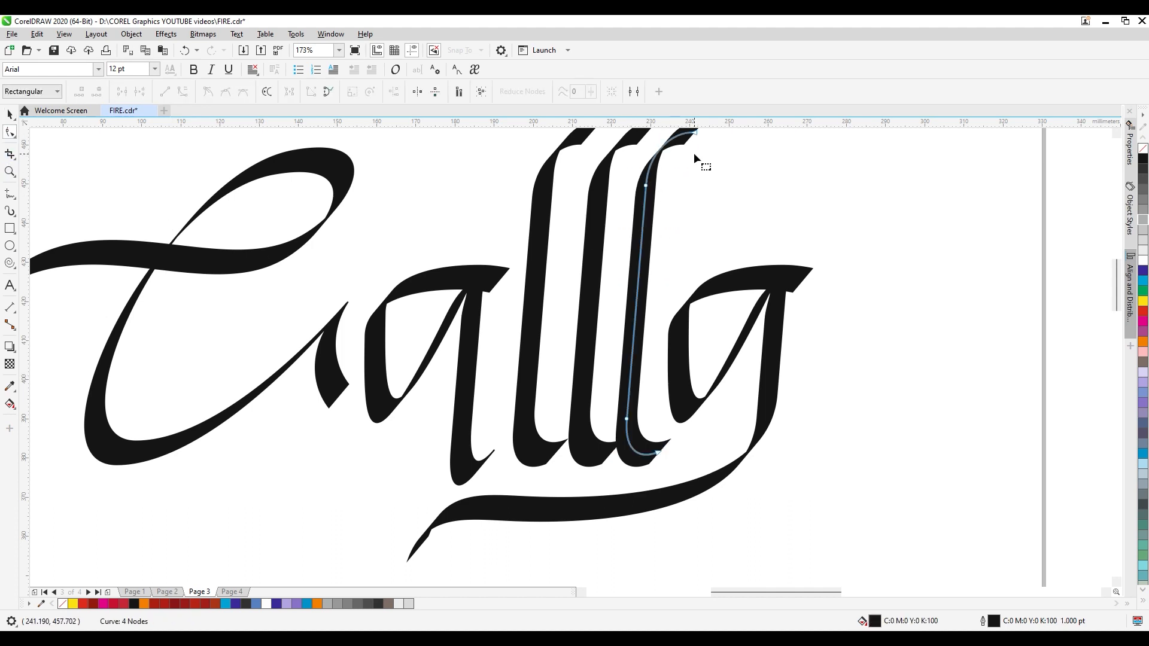
click(693, 133)
key(Delete)
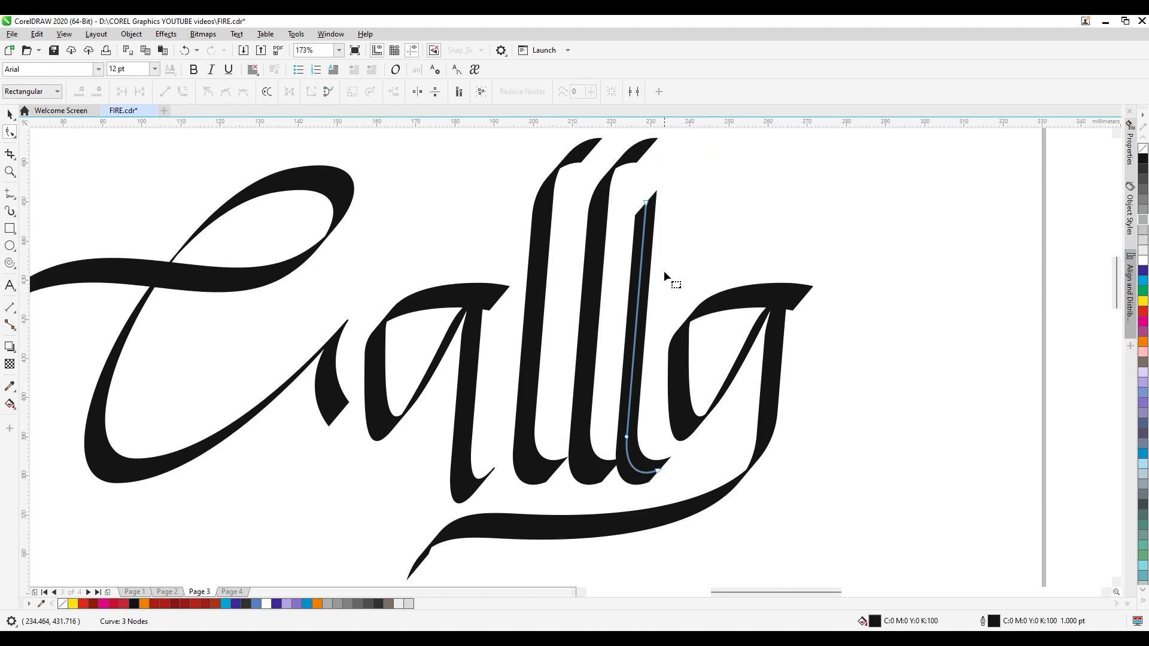
Add nodes to the upper part of the shortened stem, break the curve apart between them, and delete the middle section to separate an "i" dot
double_click(643, 236)
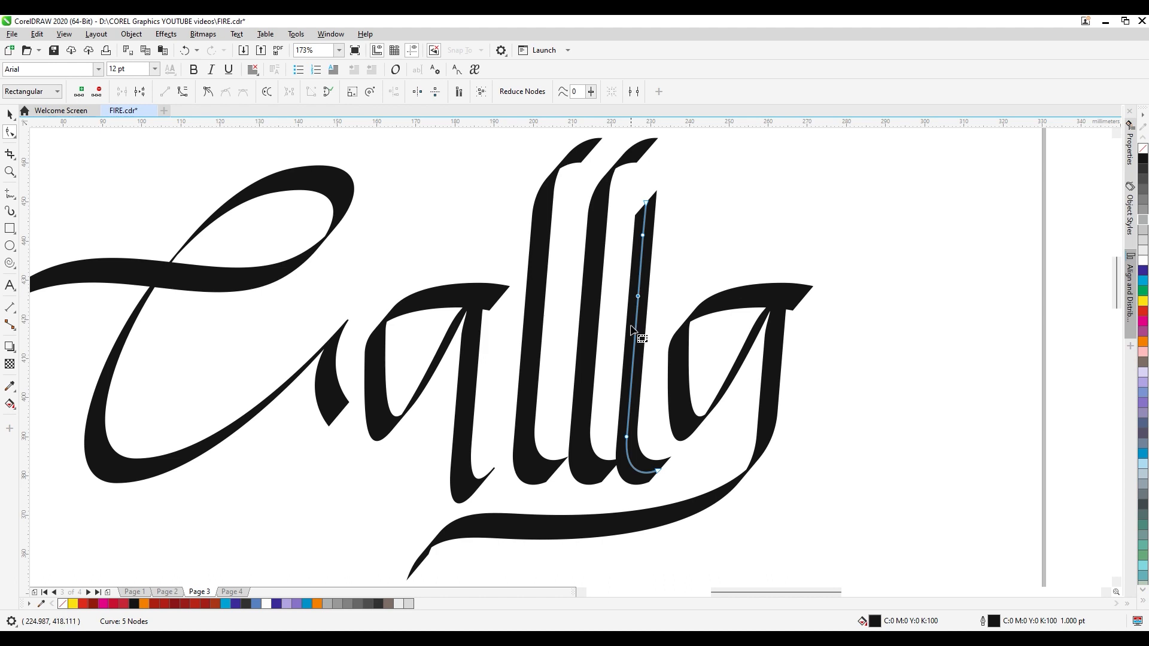
click(641, 262)
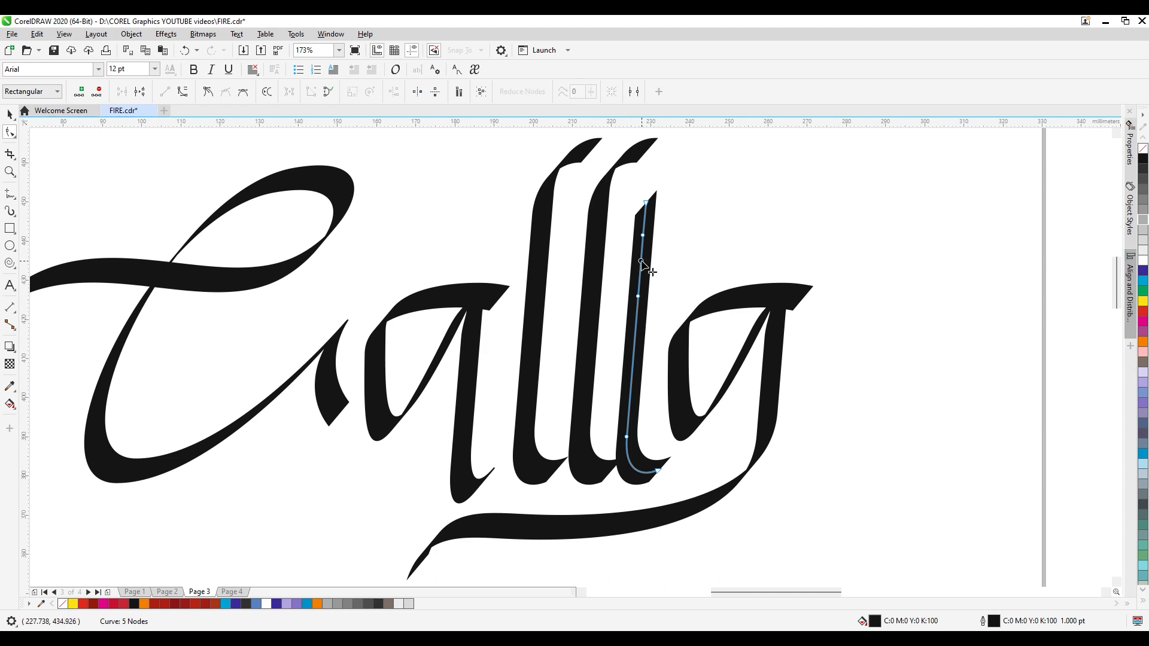
right_click(641, 262)
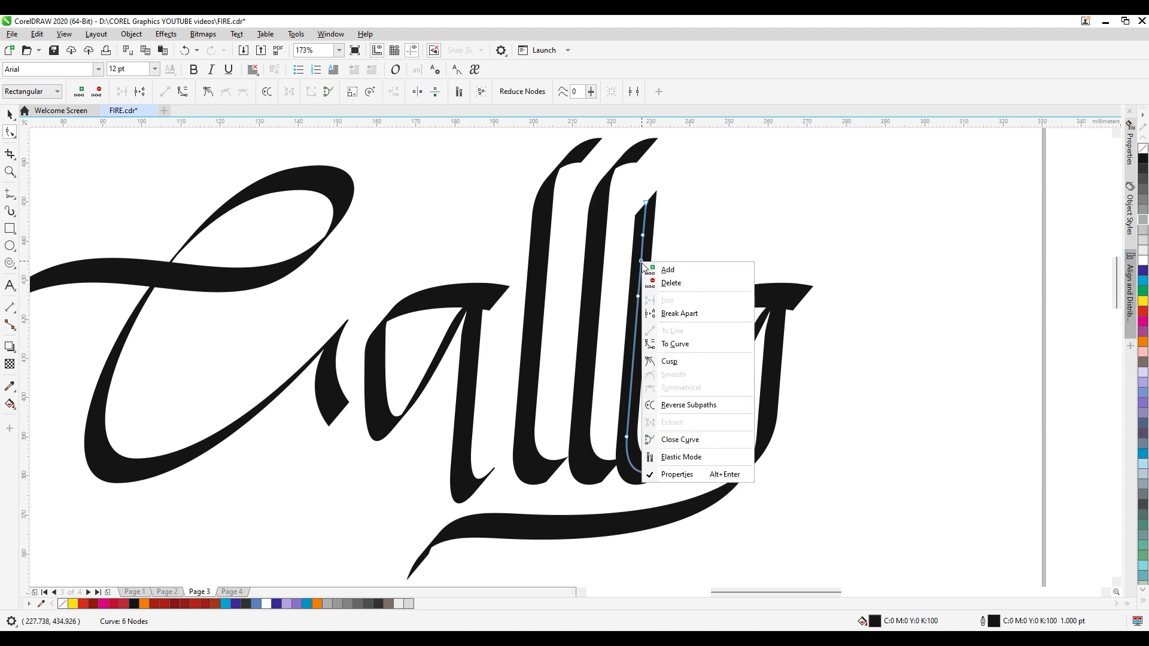
click(679, 313)
drag(630, 270, 629, 268)
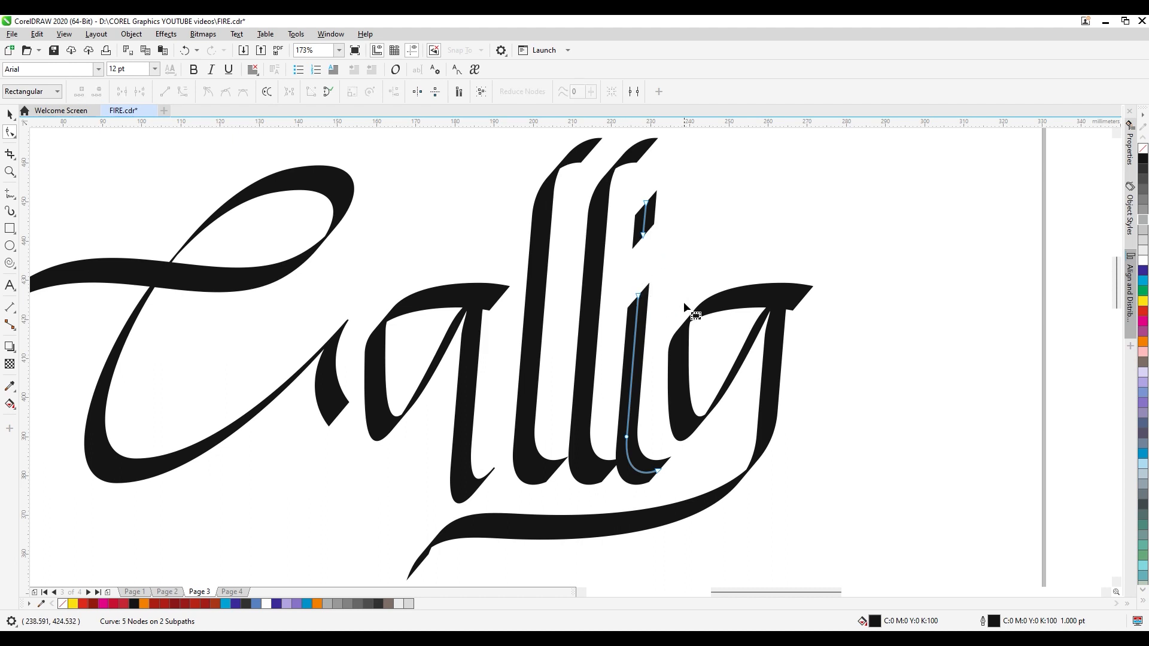
key(Delete)
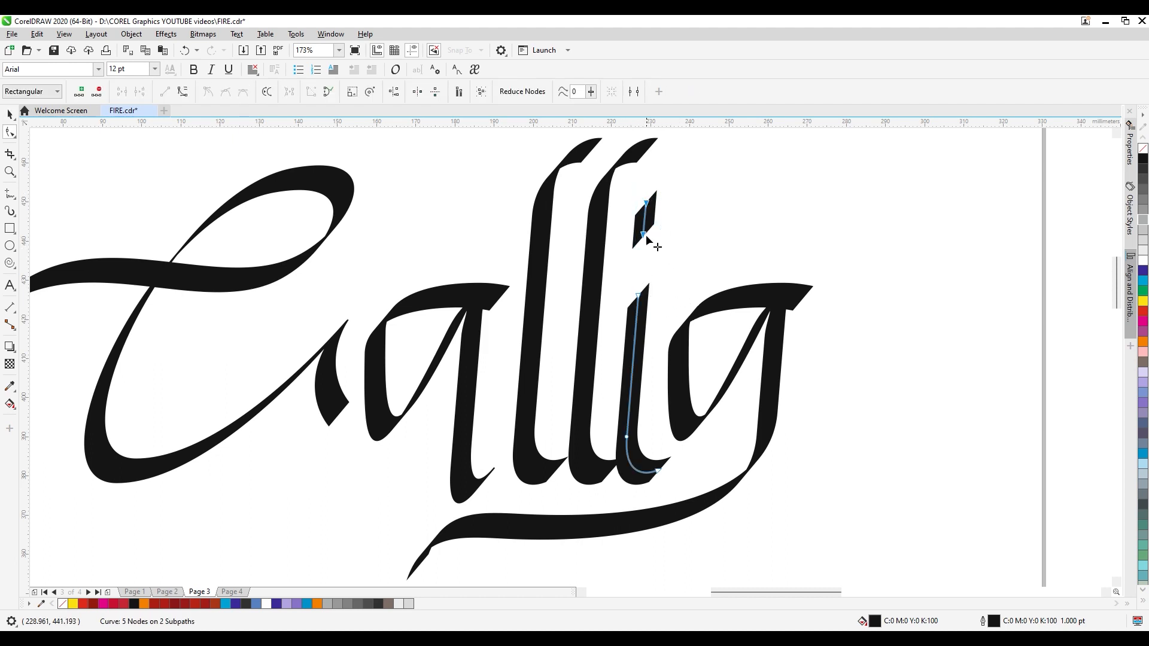
Lower the dot of the "i" closer to its stem and raise the stem's bottom nodes above the base of the neighbouring "l"
drag(642, 235, 641, 272)
drag(686, 477, 600, 419)
drag(655, 469, 656, 442)
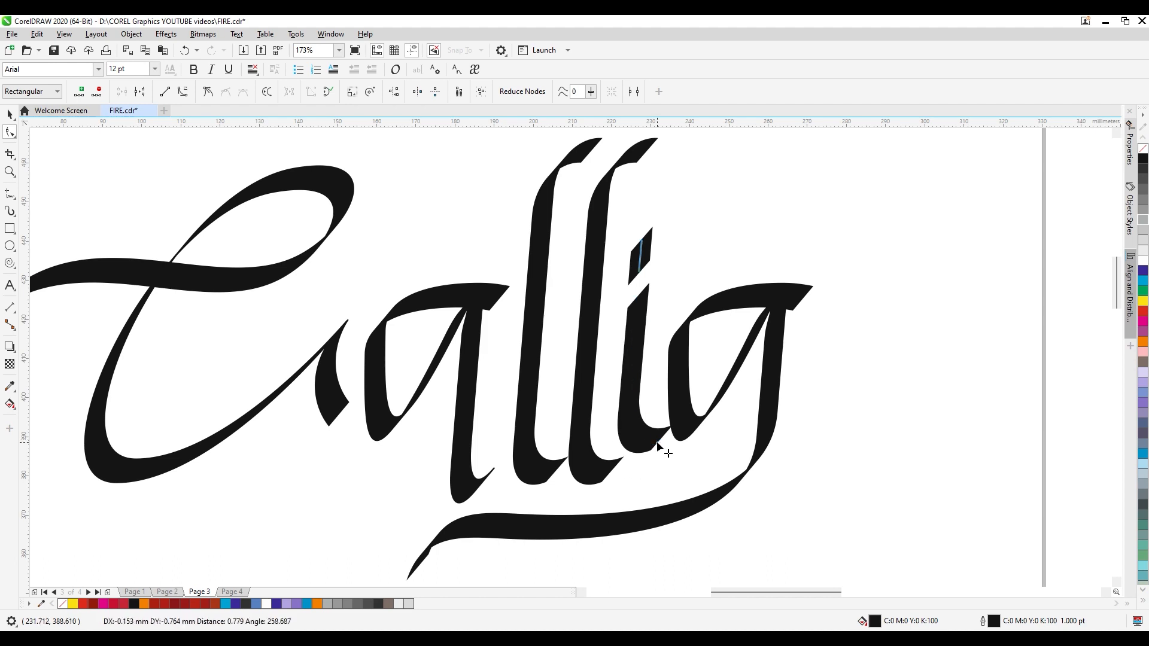
Draw a freehand calligraphic "r" stroke after the "g", with a long tail sweeping down and out to the right
key(space)
click(859, 452)
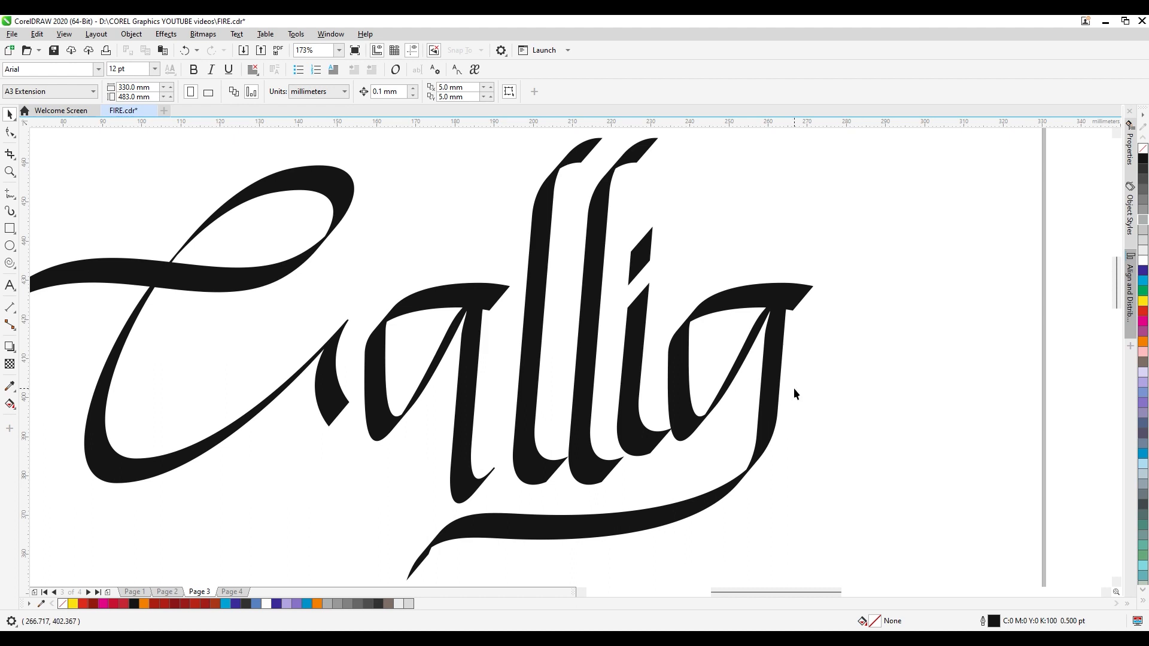
key(i)
mouse_move(785, 406)
mouse_down()
mouse_move(867, 254)
mouse_move(885, 305)
mouse_move(908, 316)
mouse_move(854, 443)
mouse_move(1011, 552)
mouse_move(1069, 516)
mouse_up()
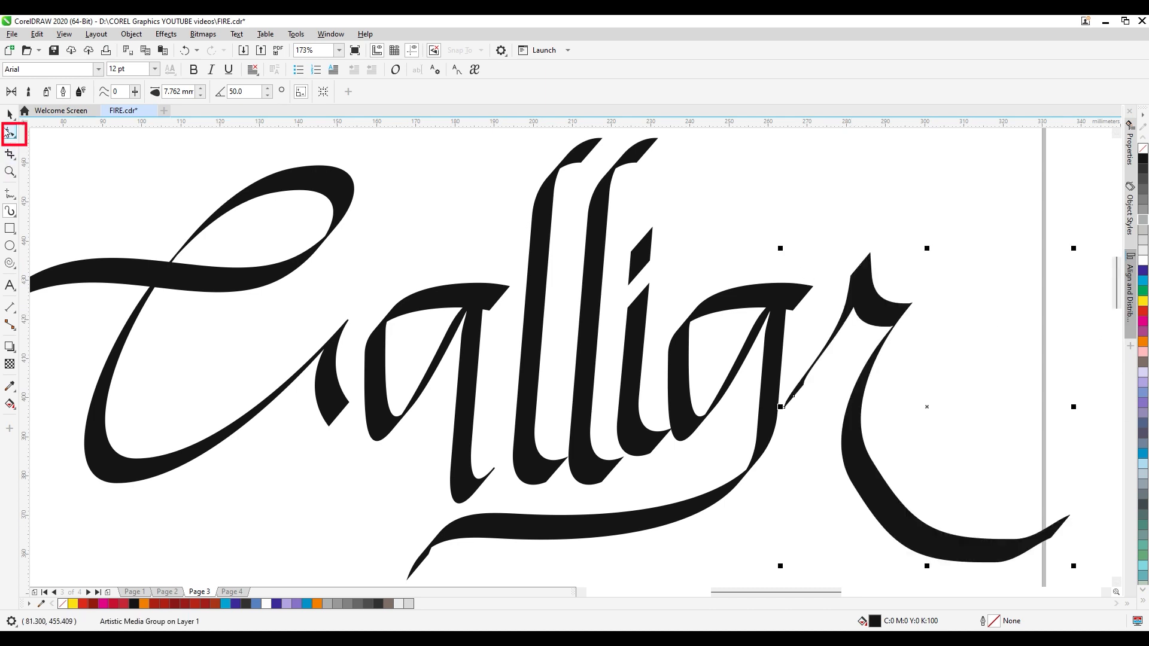
Select all nodes of the "r" curve and smooth it with Reduce Nodes
click(9, 132)
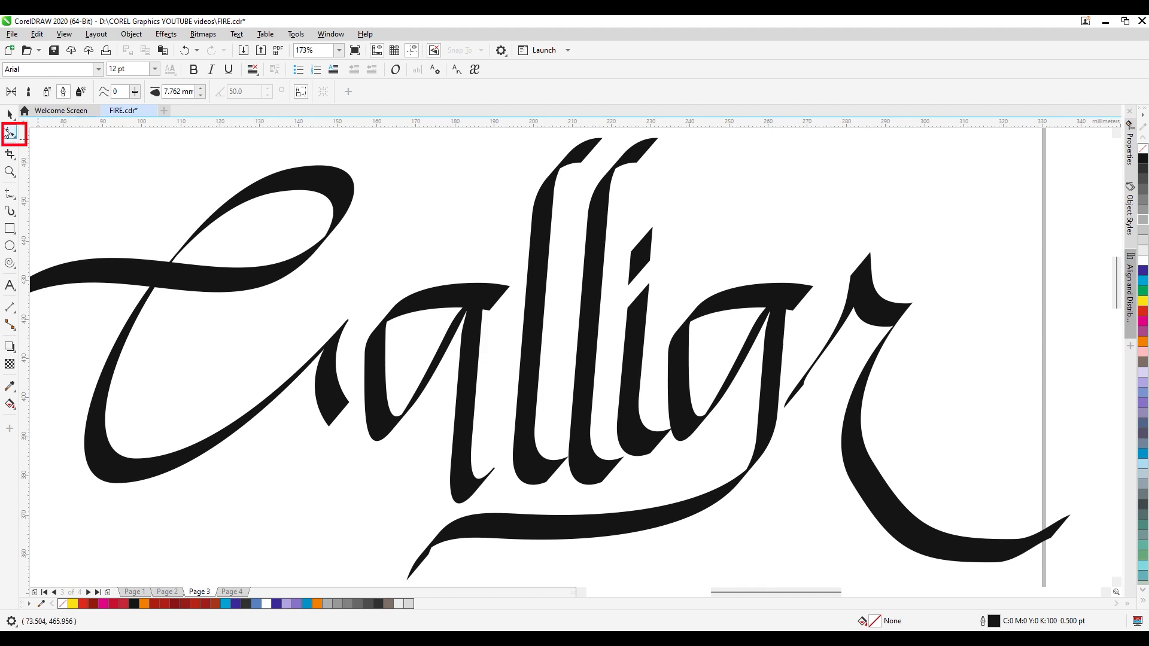
click(866, 295)
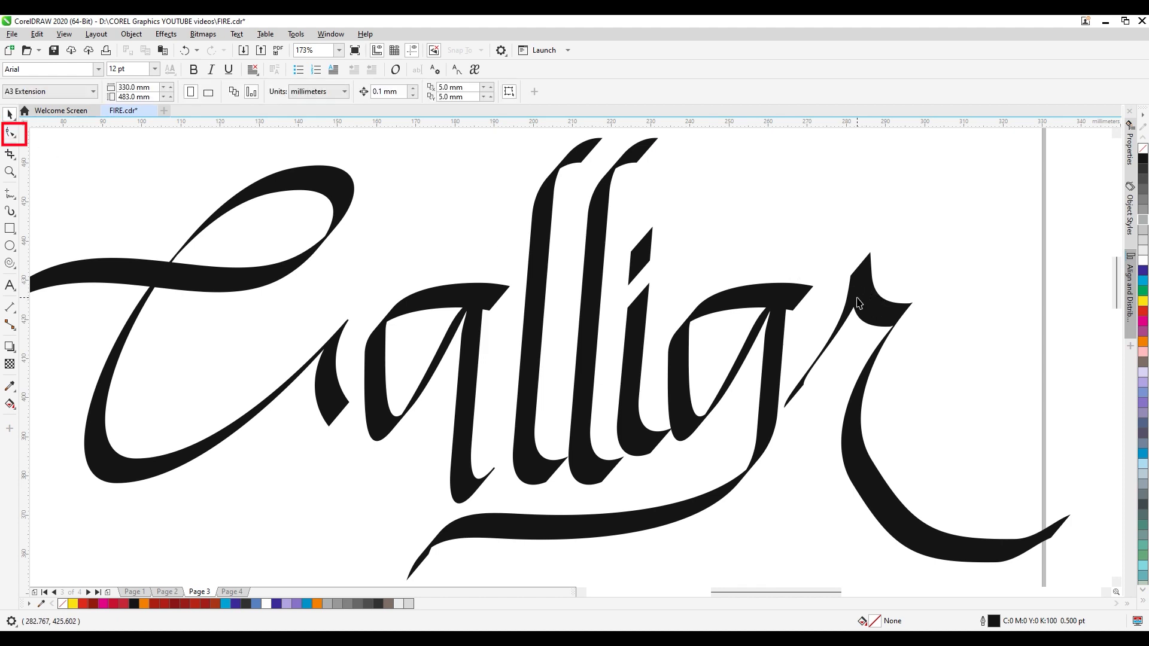
click(11, 134)
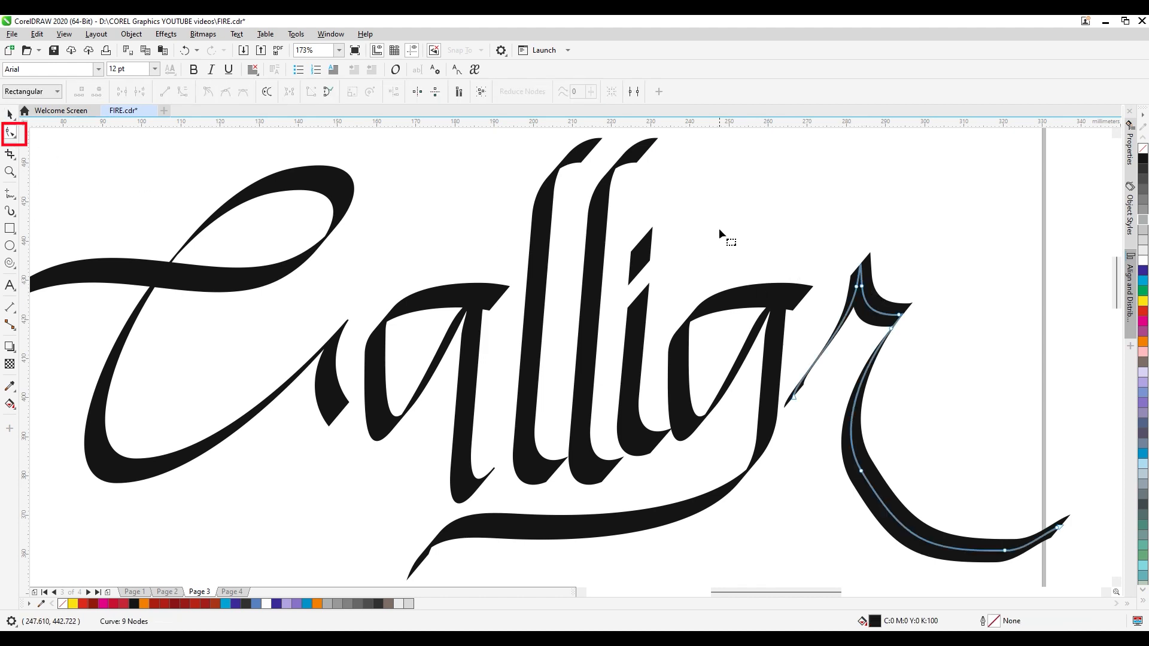
drag(719, 229, 1097, 554)
click(591, 92)
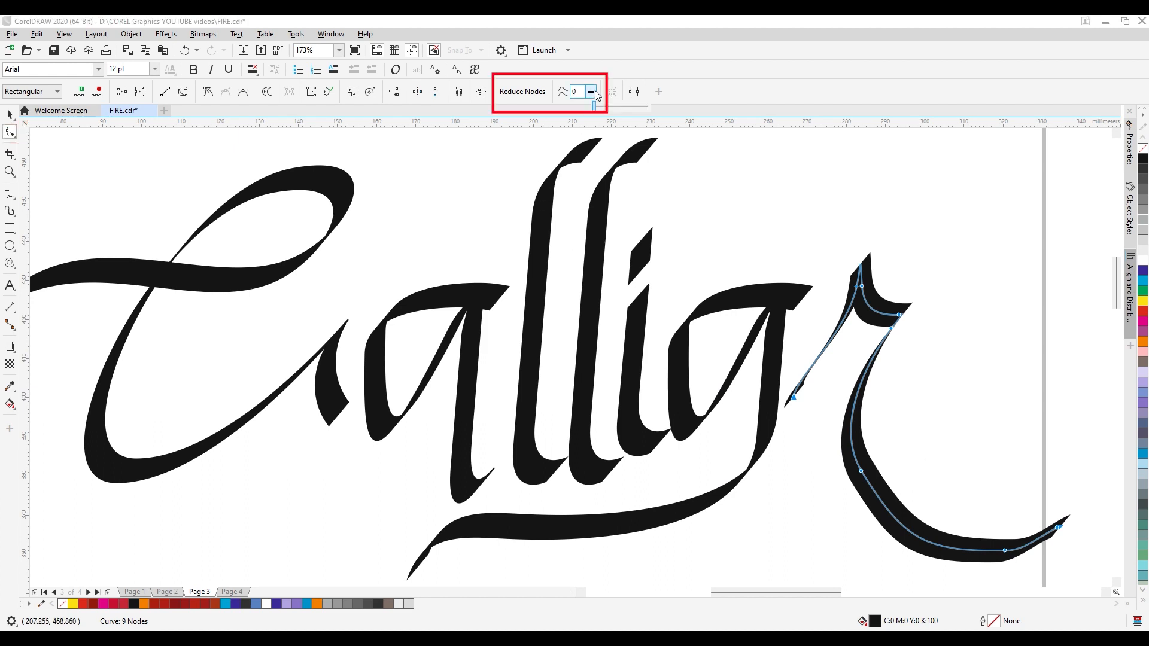
drag(596, 106, 623, 97)
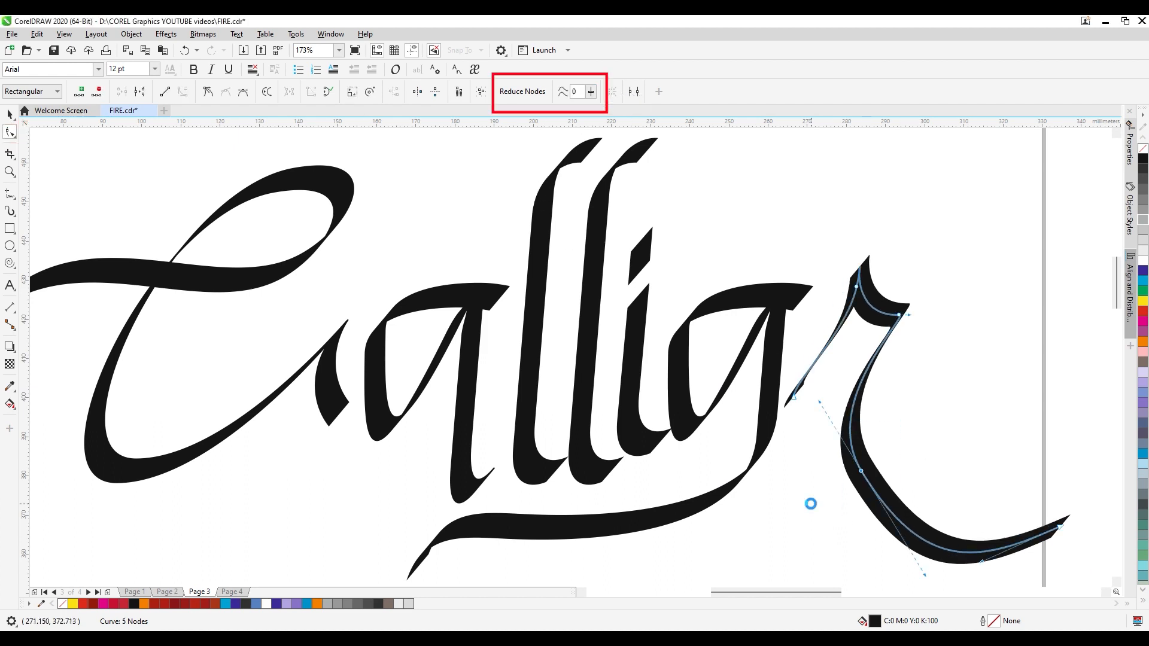
Delete the middle node of the "r" tail, make the right shoulder node a cusp, and bend the tail into a smooth round sweep
key(Delete)
click(902, 318)
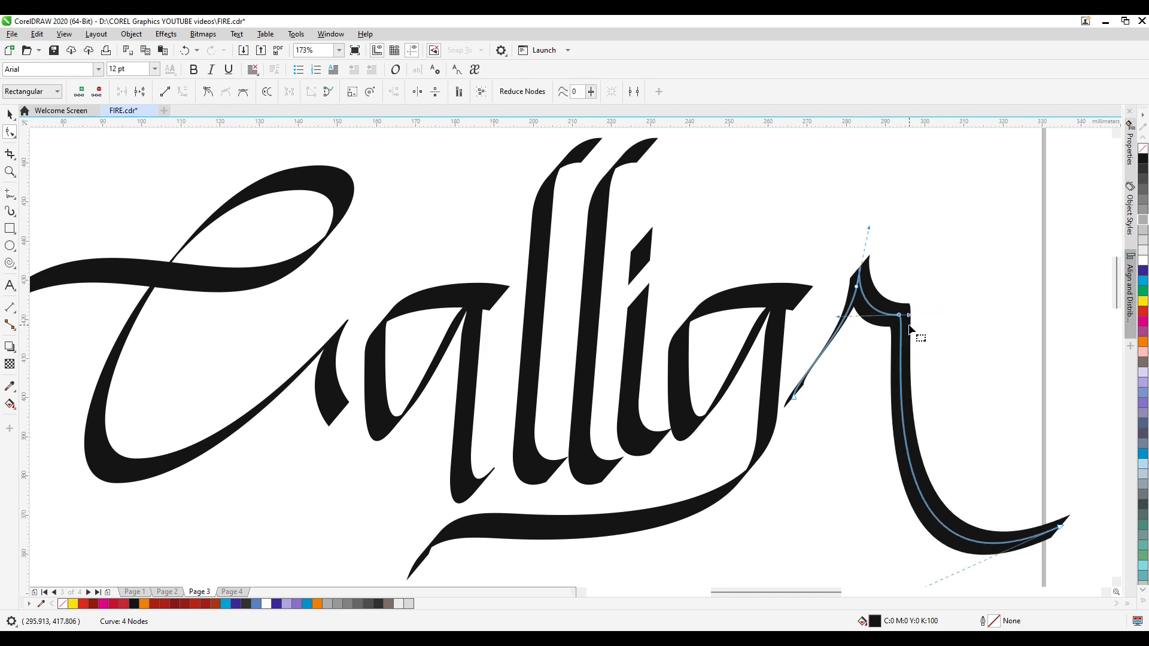
click(208, 92)
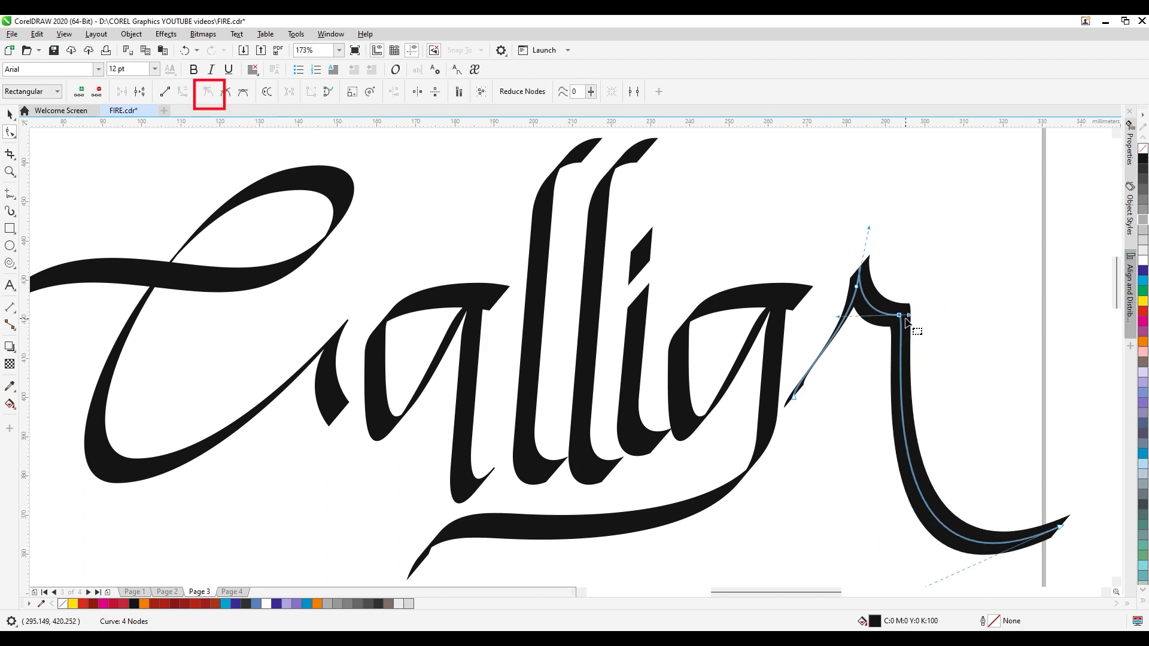
mouse_move(906, 316)
mouse_down()
mouse_move(871, 378)
mouse_move(838, 383)
mouse_move(811, 427)
mouse_up()
Bend the entry stroke of the "r" into a curve using its start node's handle
click(793, 396)
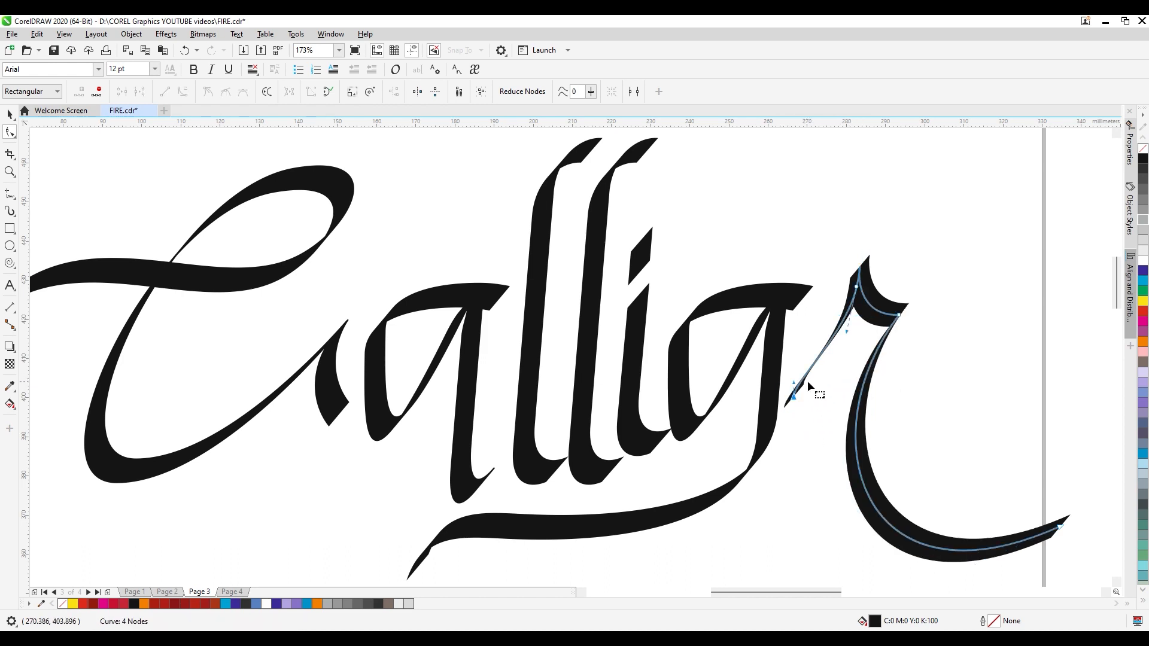
drag(794, 383, 840, 380)
key(space)
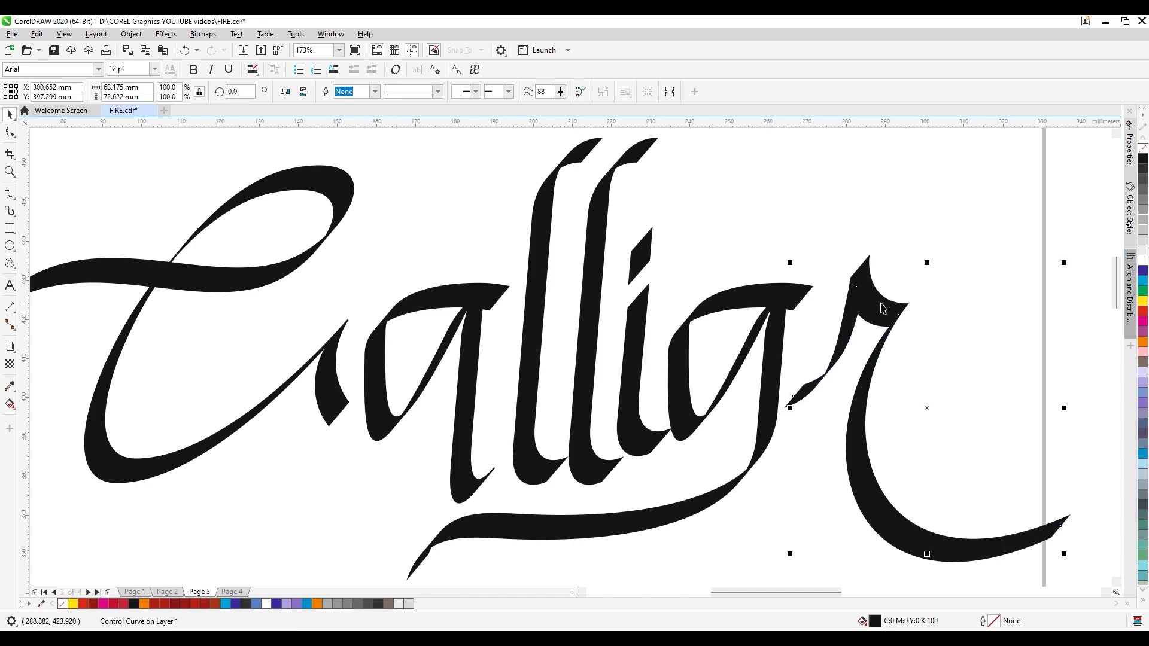
Move the top-left node of the "r" down and left, make it a cusp, and reshape both of its handles
double_click(880, 304)
drag(854, 286, 842, 296)
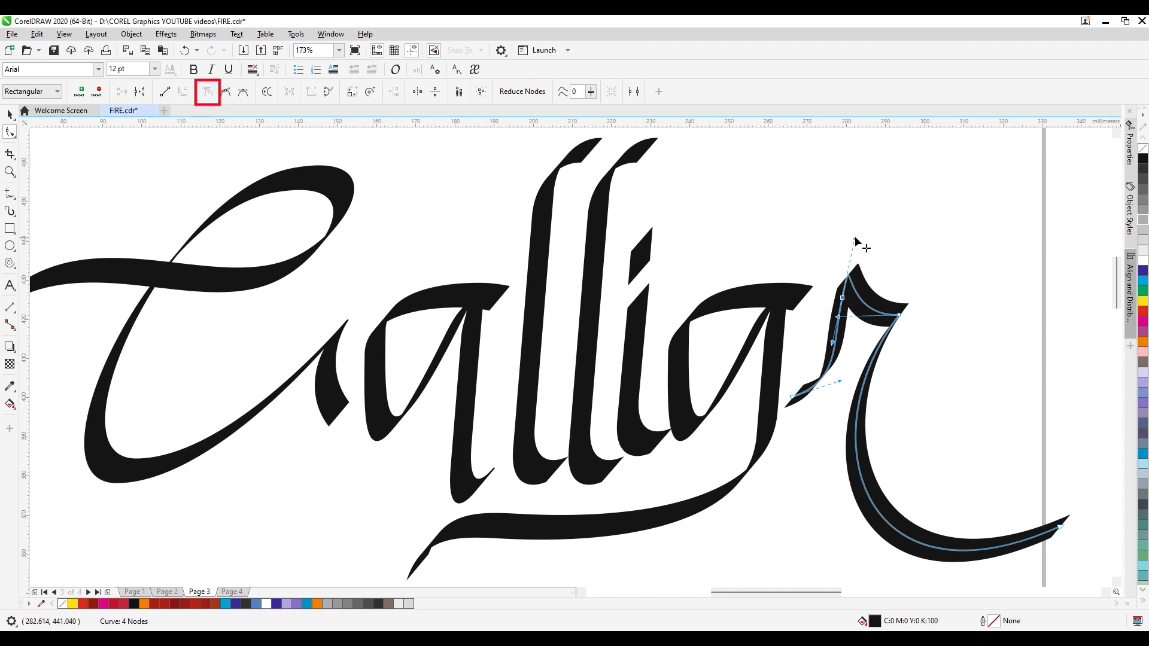
mouse_move(856, 241)
mouse_down()
mouse_move(878, 325)
mouse_move(838, 316)
mouse_move(881, 316)
mouse_move(863, 329)
mouse_up()
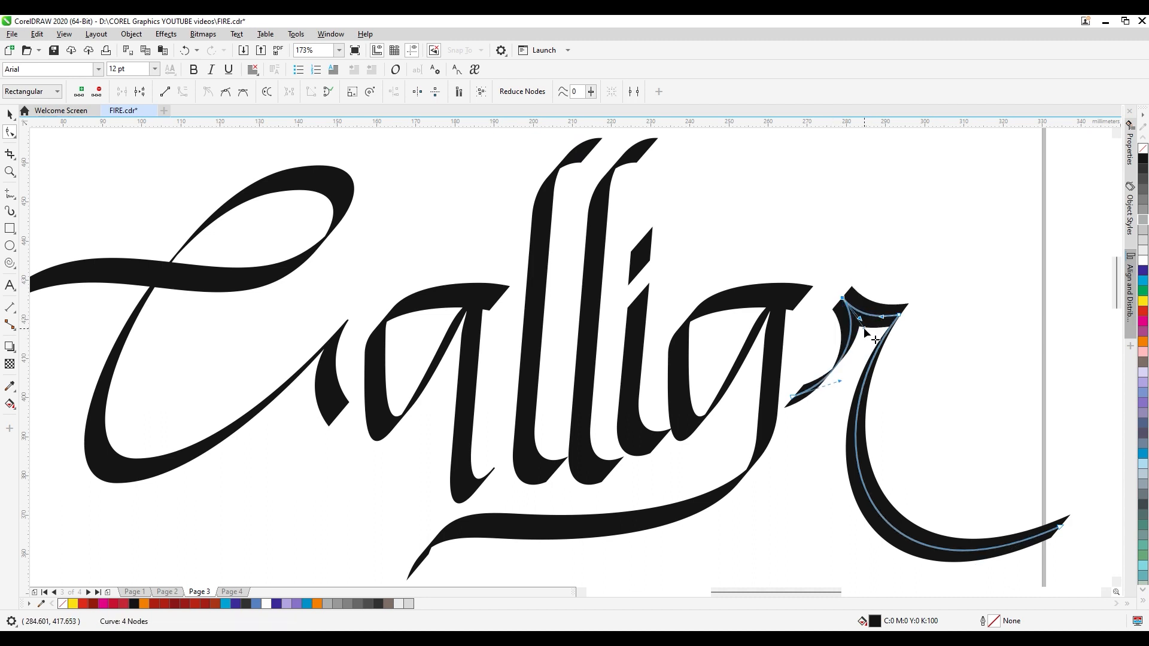
key(space)
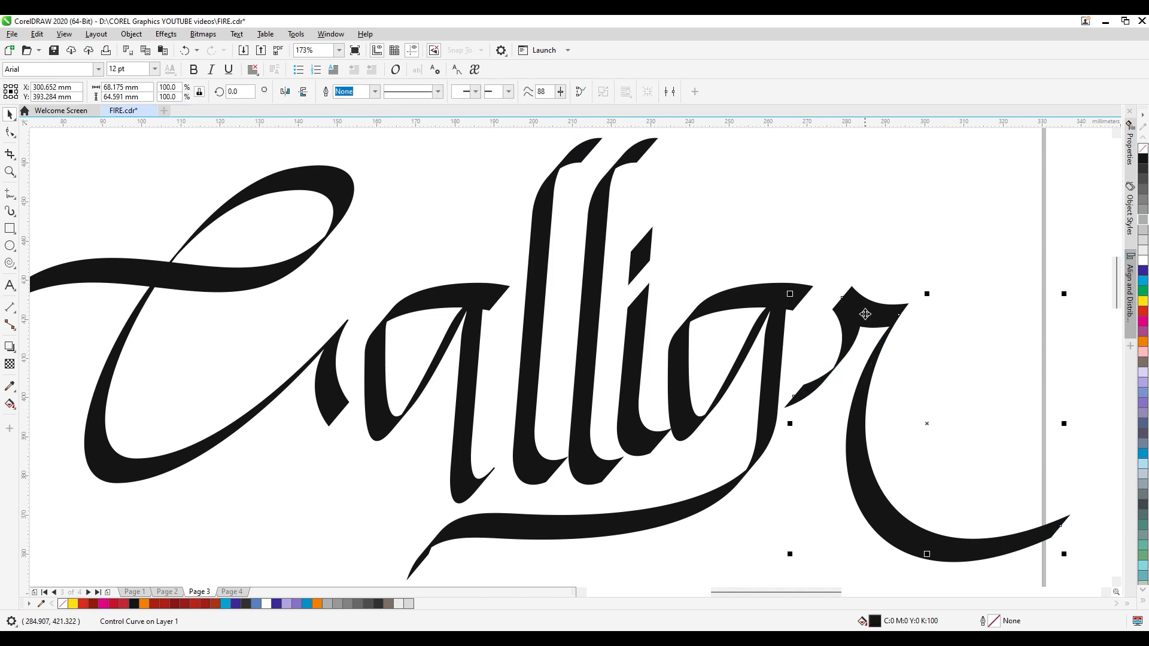
key(space)
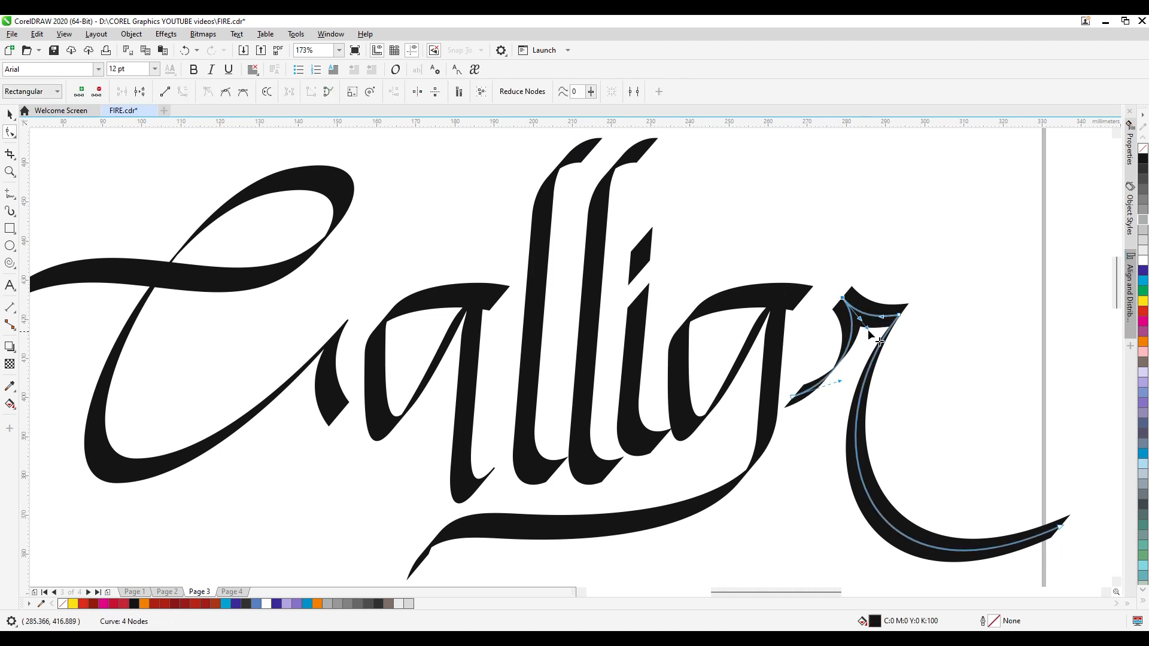
drag(869, 331, 832, 339)
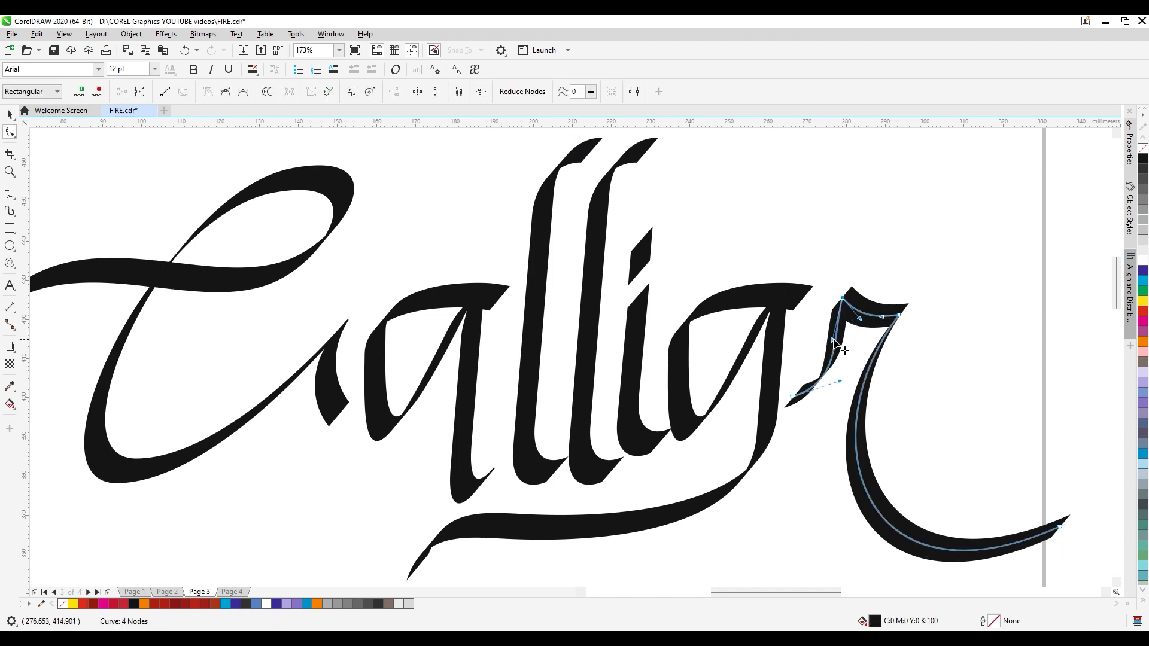
Add a node beside the top-left corner of the "r" and pull the corner node upward into a pointed spur
double_click(851, 307)
drag(844, 300, 860, 284)
key(space)
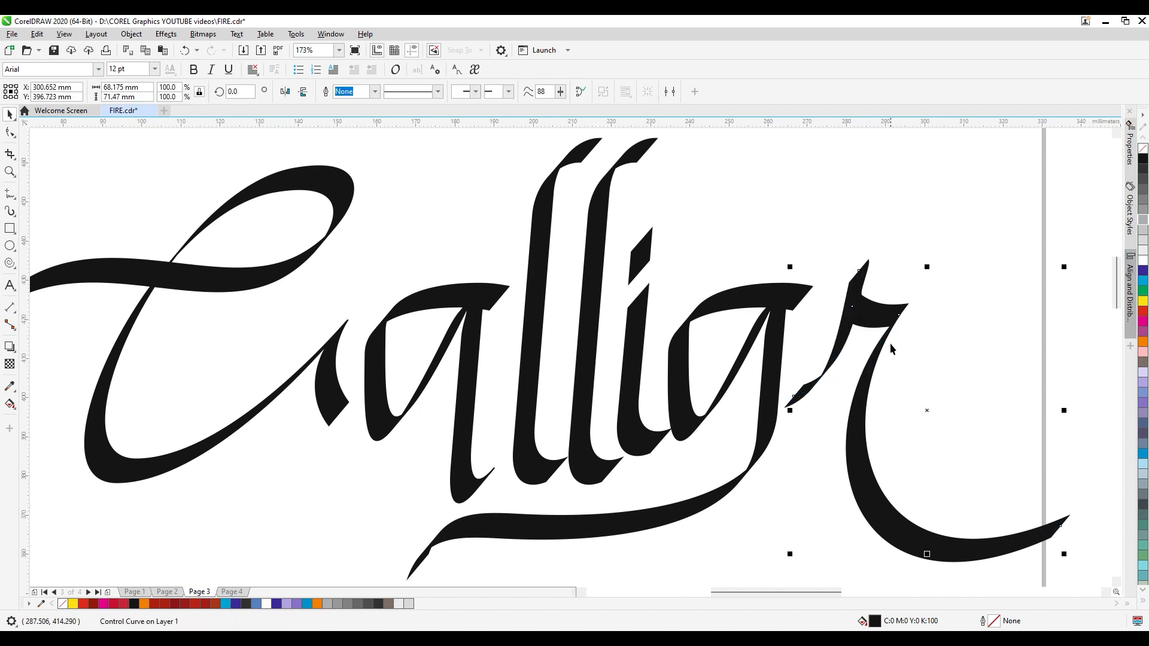
Shift the "r" slightly left toward the "g" and nudge the end node of its tail down
click(951, 351)
mouse_move(878, 321)
mouse_down()
mouse_move(832, 306)
mouse_move(880, 320)
mouse_up()
key(space)
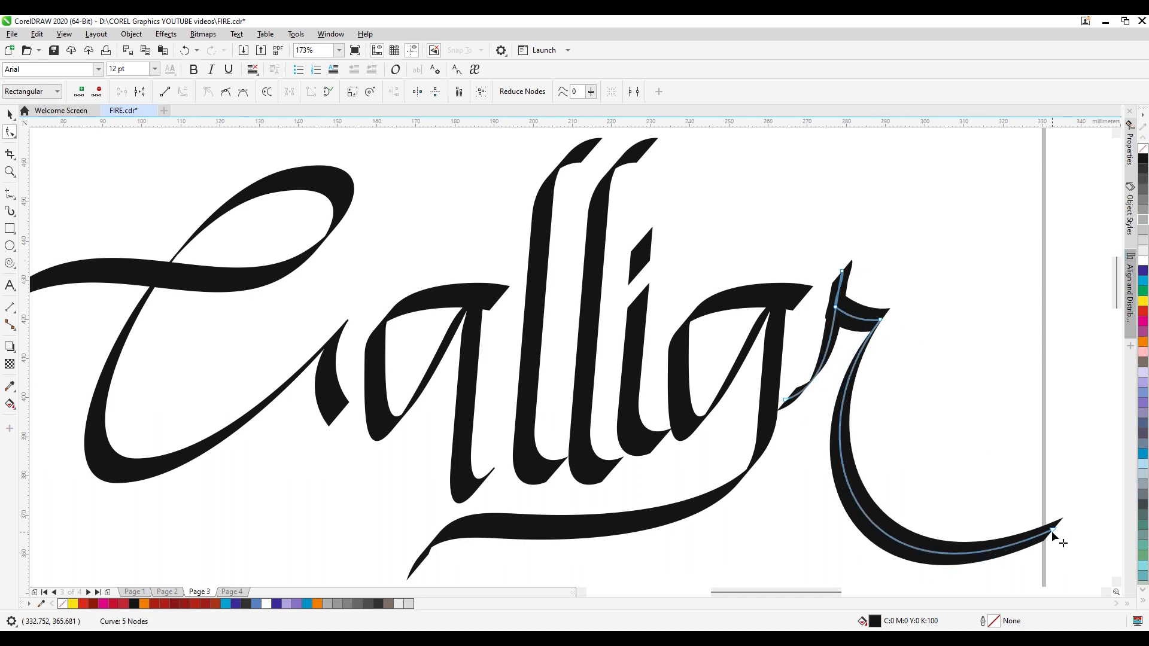
drag(1051, 532, 1054, 536)
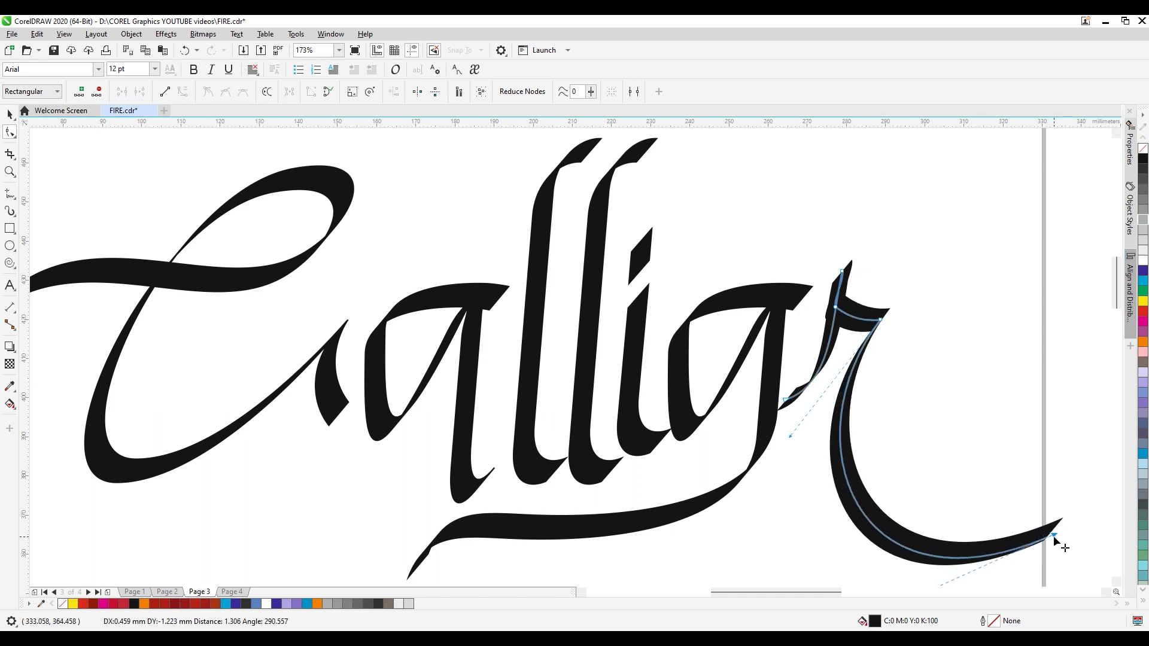
key(space)
click(1023, 487)
Extend the end of the "r" tail further down and right, and adjust its handle to deepen the sweep
click(1105, 592)
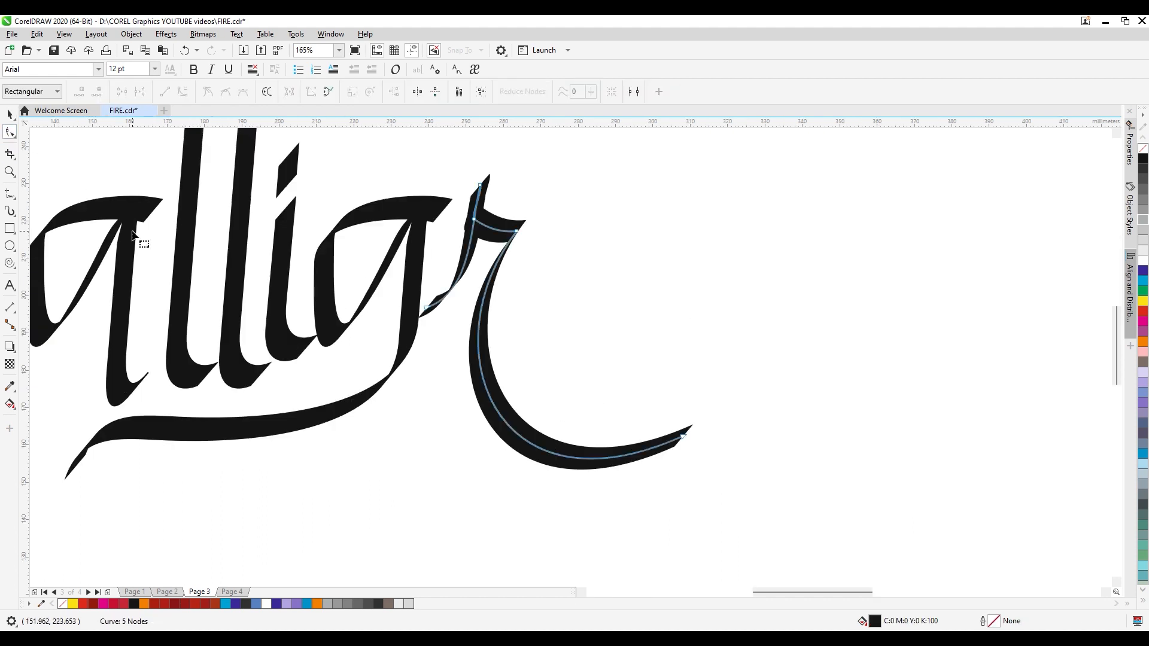
click(665, 492)
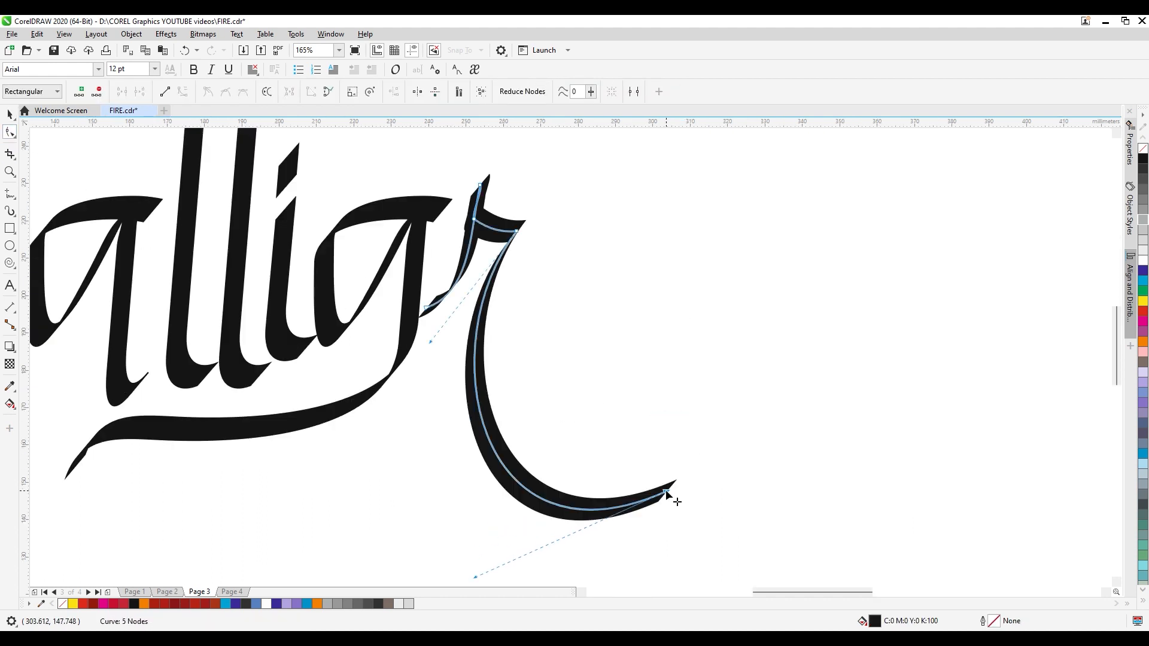
drag(666, 491, 704, 520)
scroll(841, 566, down, 2)
drag(513, 513, 474, 516)
key(space)
click(802, 250)
scroll(802, 250, up, 2)
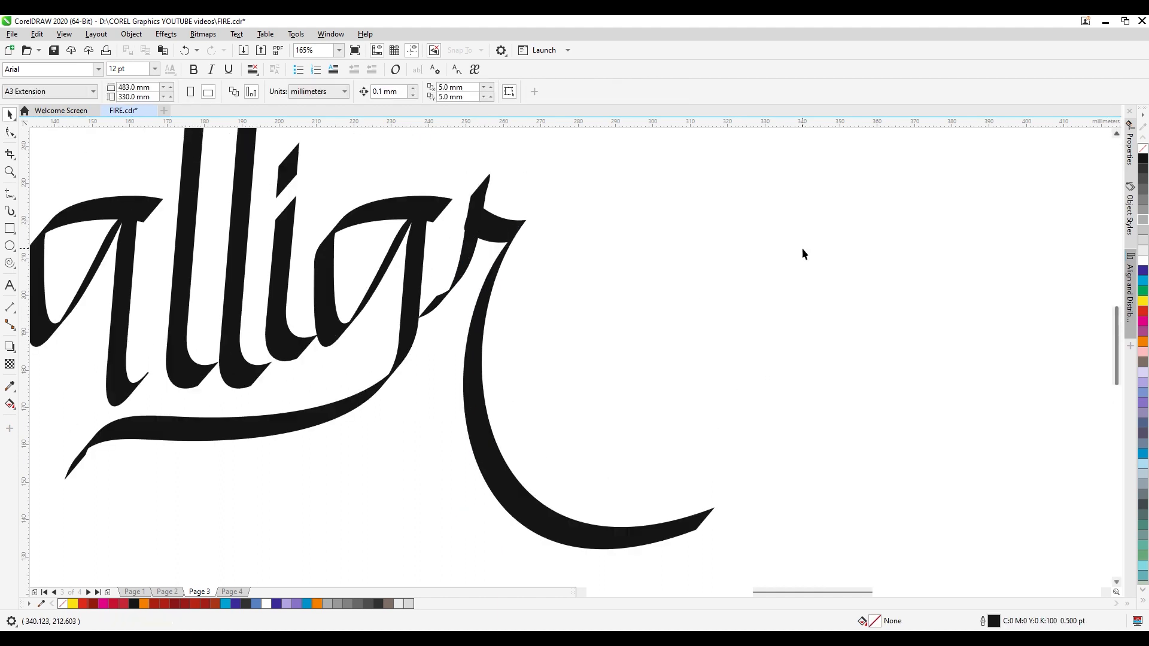
Nudge the lower-left end node of the "r" down and move the whole letter slightly down and left
click(489, 291)
key(space)
drag(428, 307, 428, 313)
key(space)
click(536, 317)
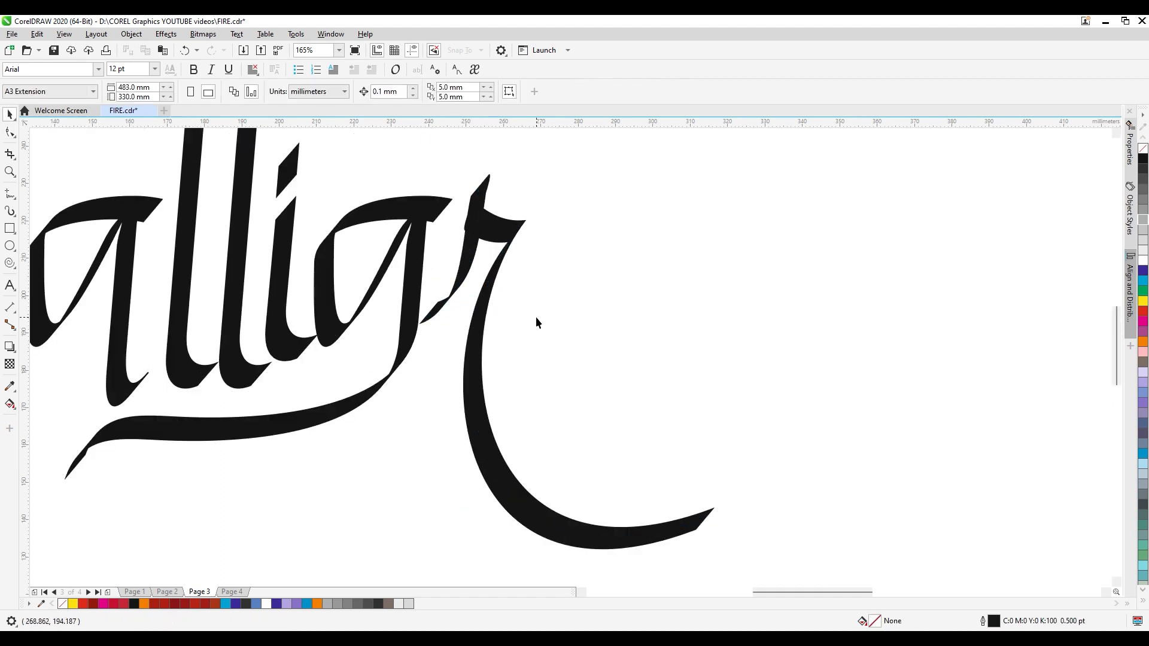
drag(488, 290, 485, 303)
click(615, 337)
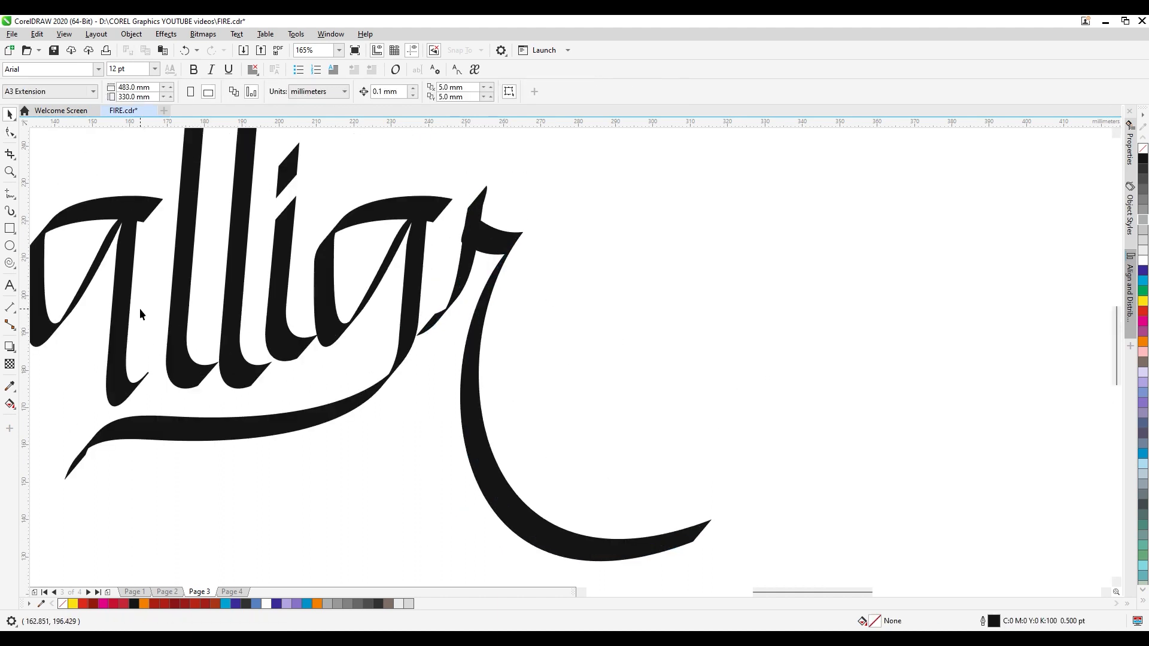
Duplicate the "a" after the "C" and place the copy directly after the "r"
drag(127, 310, 625, 313)
right_click(625, 314)
click(678, 302)
Draw the hooked stem and the bowl of a "p" after the second "a" with calligraphic Artistic Media strokes
key(i)
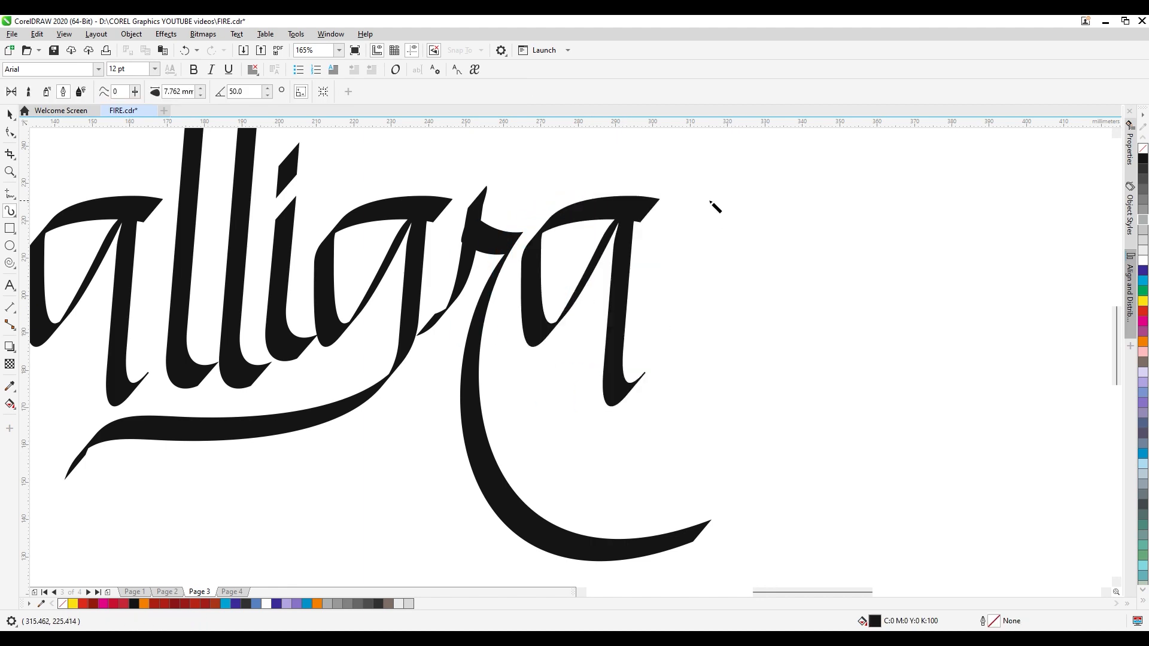
mouse_move(715, 207)
mouse_down()
mouse_move(678, 450)
mouse_move(600, 458)
mouse_up()
mouse_move(678, 298)
mouse_down()
mouse_move(741, 211)
mouse_move(779, 289)
mouse_move(721, 344)
mouse_up()
Draw a tall "h" after the "p" and a "y" ending in a large loop with a long tail to the right
scroll(961, 185, up, 3)
mouse_move(920, 144)
mouse_down()
mouse_move(852, 354)
mouse_move(799, 468)
mouse_up()
mouse_move(846, 370)
mouse_down()
mouse_move(809, 458)
mouse_move(880, 474)
mouse_up()
scroll(955, 418, down, 3)
mouse_move(952, 177)
mouse_down()
mouse_move(1024, 190)
mouse_move(761, 450)
mouse_move(1147, 423)
mouse_up()
click(1106, 592)
click(1106, 592)
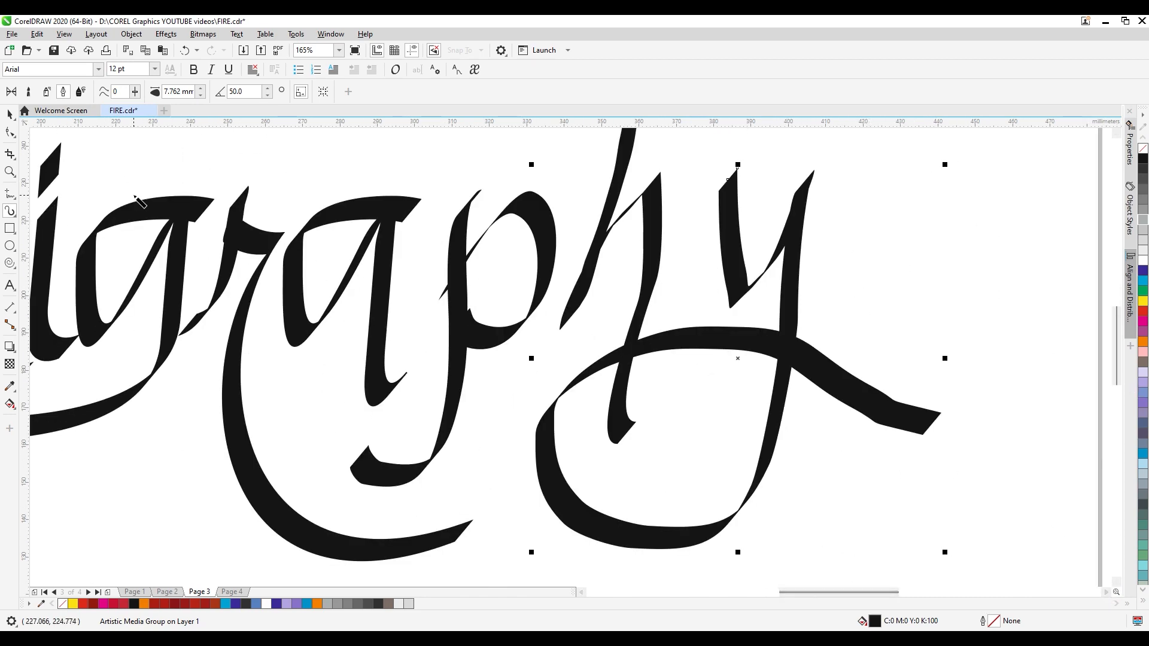
Widen the top of the "p" bowl, bring both its ends to the stem, and delete the surplus node at its base
key(F10)
click(537, 226)
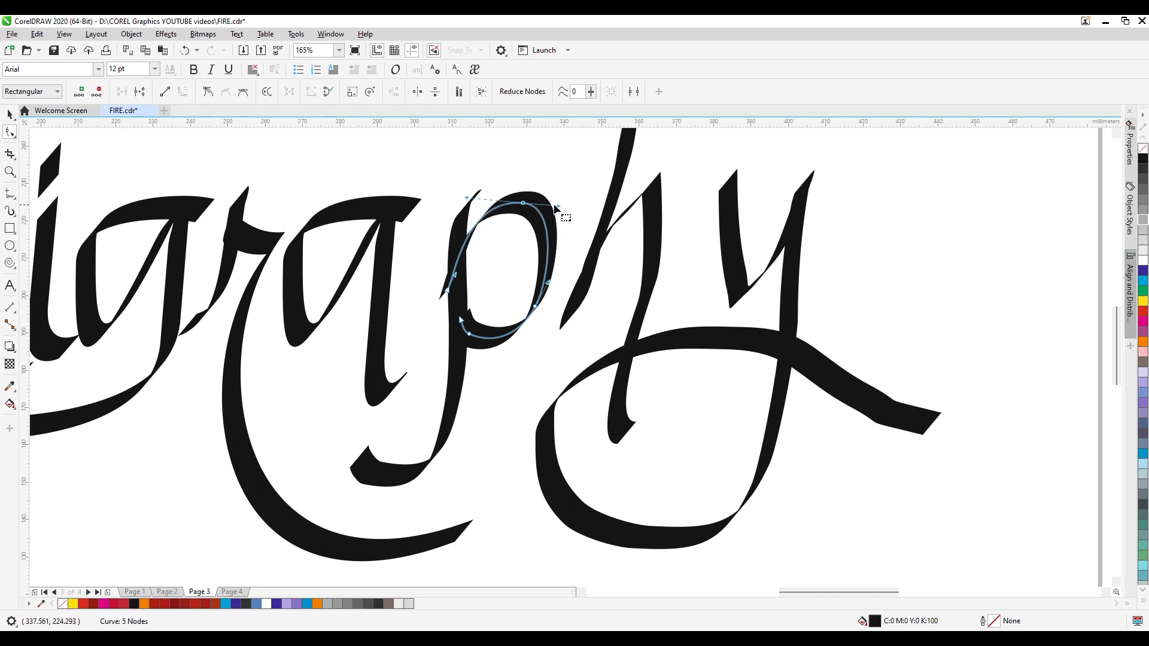
drag(523, 203, 558, 206)
drag(446, 290, 460, 236)
drag(558, 205, 545, 210)
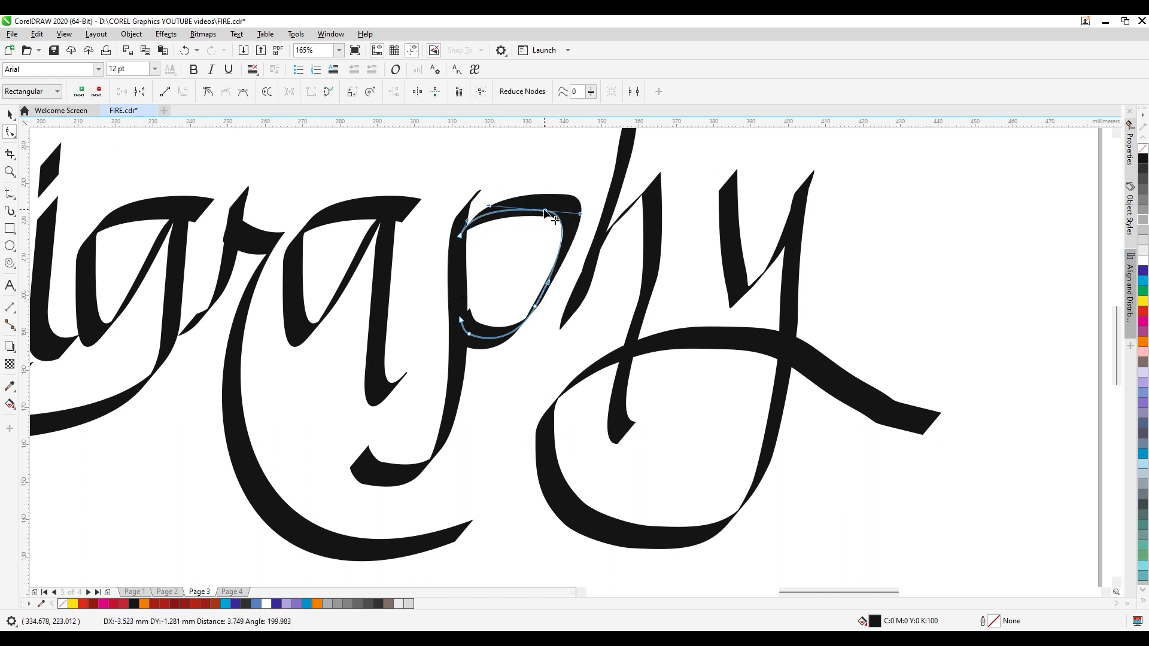
drag(487, 324, 453, 299)
key(Delete)
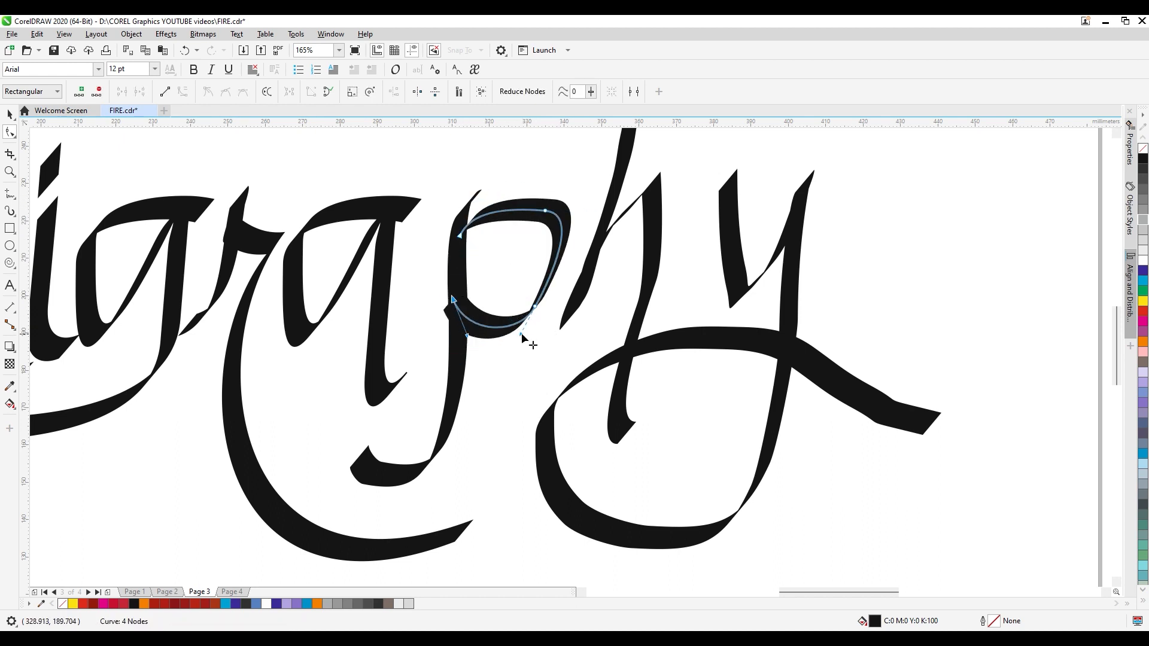
Delete the middle node of the "p" stem, extend its top upward, and reshape the hook at its foot
click(444, 309)
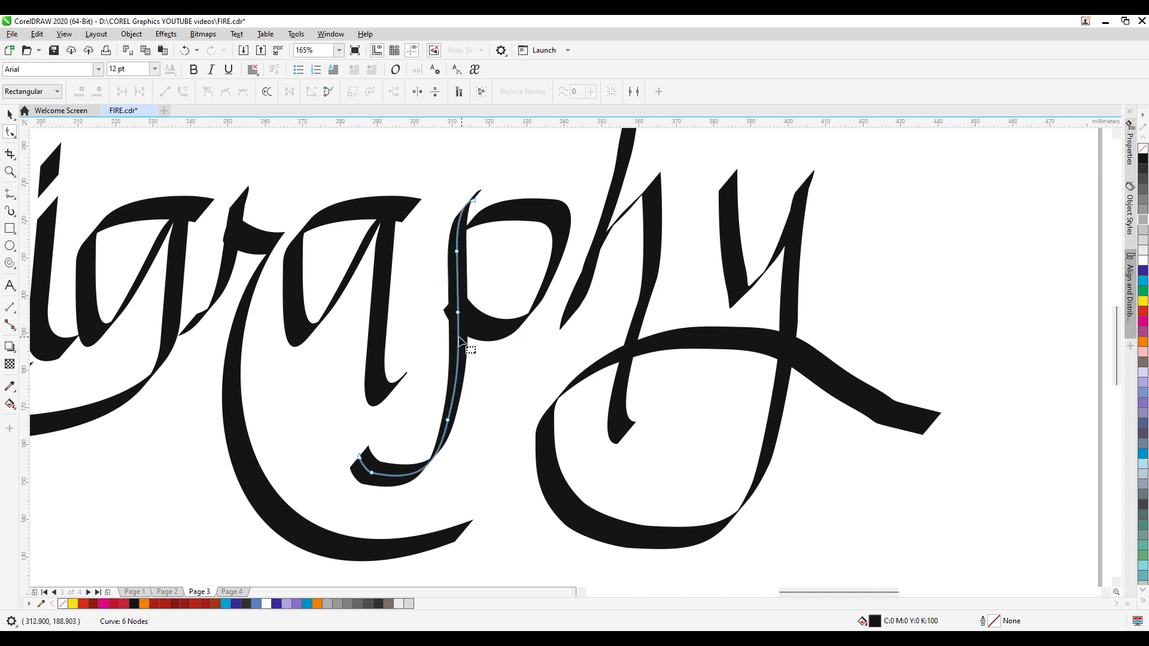
click(458, 311)
key(Delete)
drag(474, 201, 482, 184)
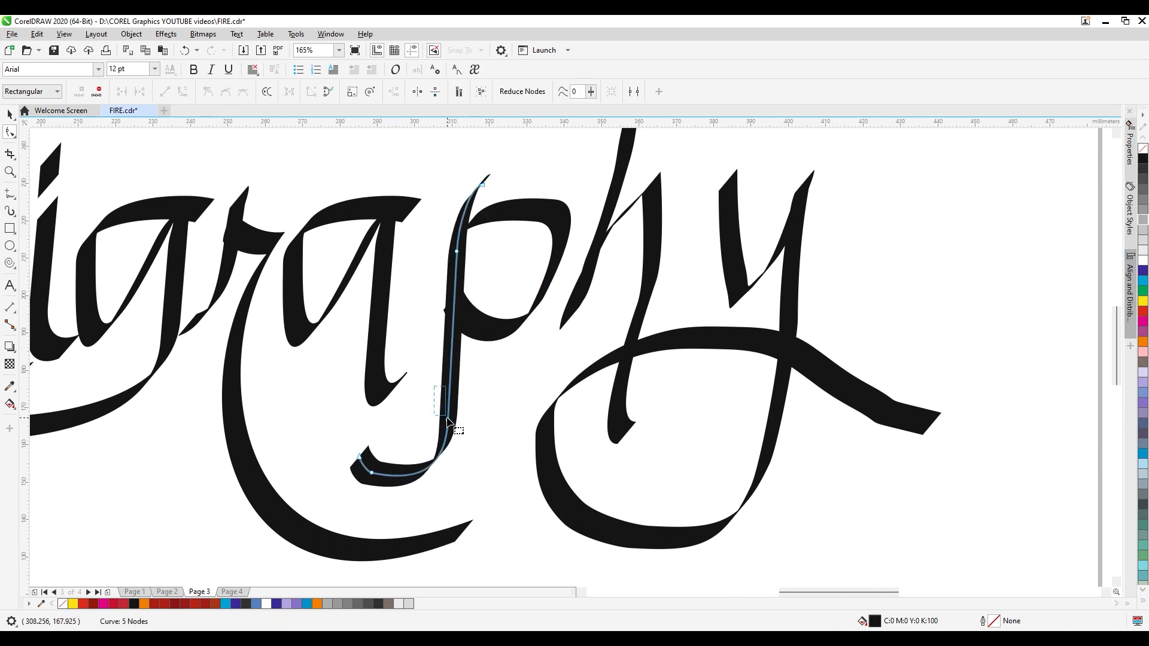
drag(359, 458, 345, 445)
drag(435, 501, 421, 507)
Raise the top node of the "p" bowl slightly and pull its lower-right curve inward
click(509, 332)
mouse_move(545, 210)
mouse_down()
mouse_move(531, 211)
mouse_move(545, 204)
mouse_up()
drag(535, 307, 508, 339)
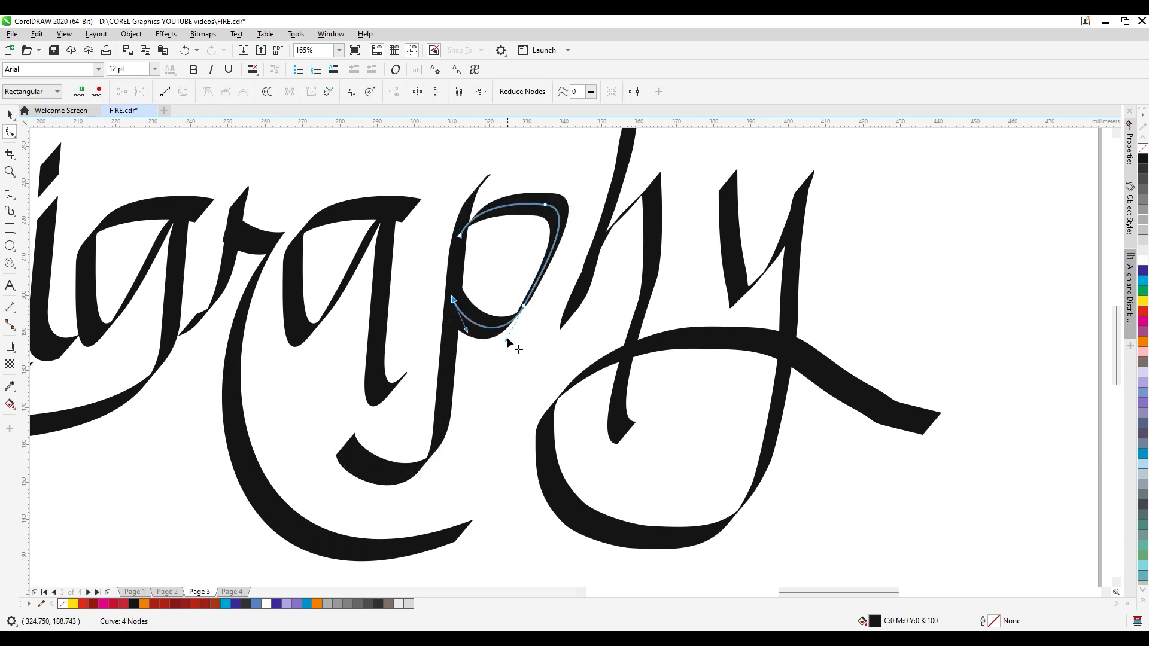
Delete the surplus nodes along the ascender of the "h" and move its left foot node to the left
key(space)
click(588, 262)
click(1116, 133)
key(space)
drag(606, 200, 626, 269)
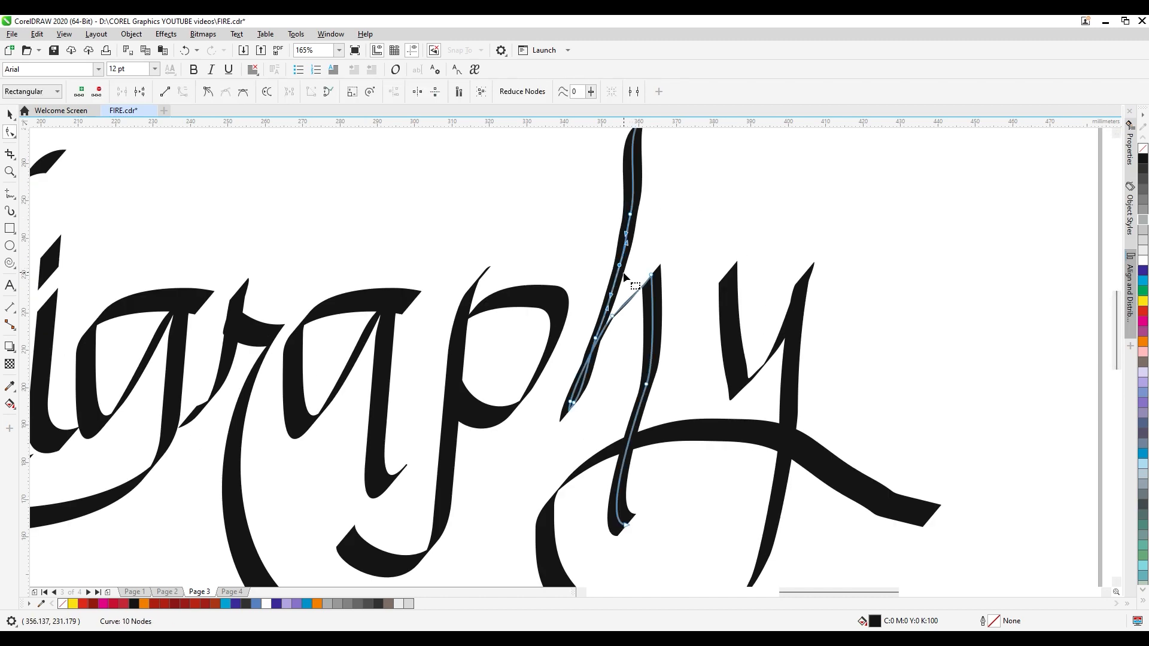
key(Delete)
drag(571, 404, 553, 404)
click(630, 215)
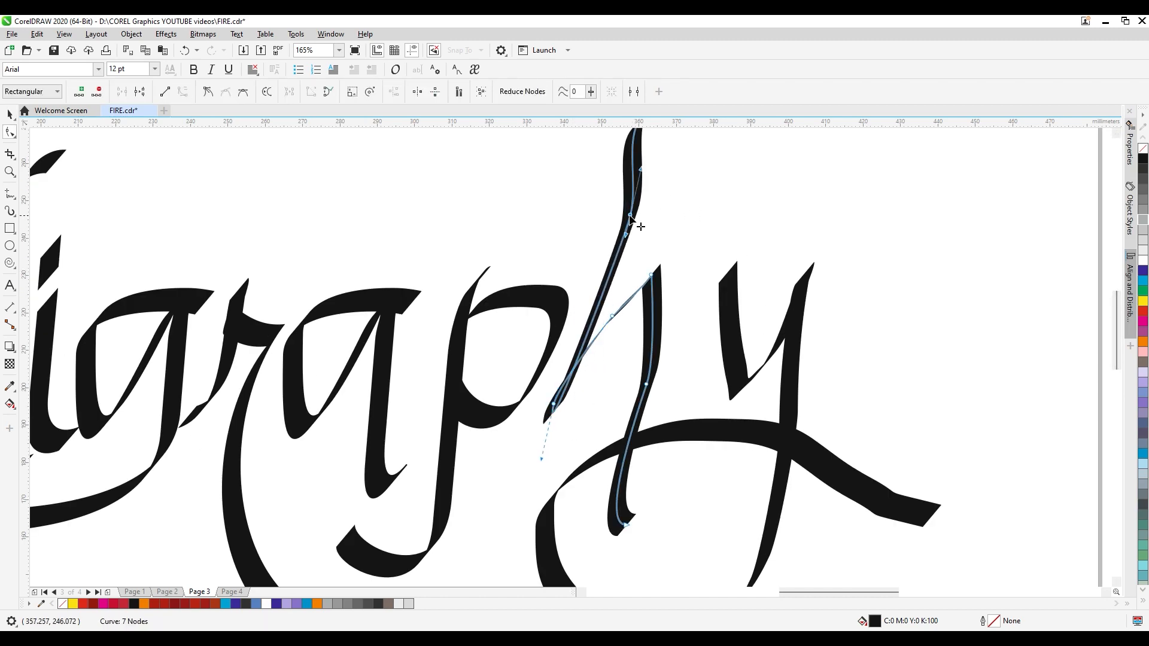
key(Delete)
Extend the top end of the "h" to the right into a curved flag and shift its left foot node right
click(1117, 133)
drag(677, 198, 736, 208)
drag(693, 208, 595, 178)
drag(553, 496, 573, 503)
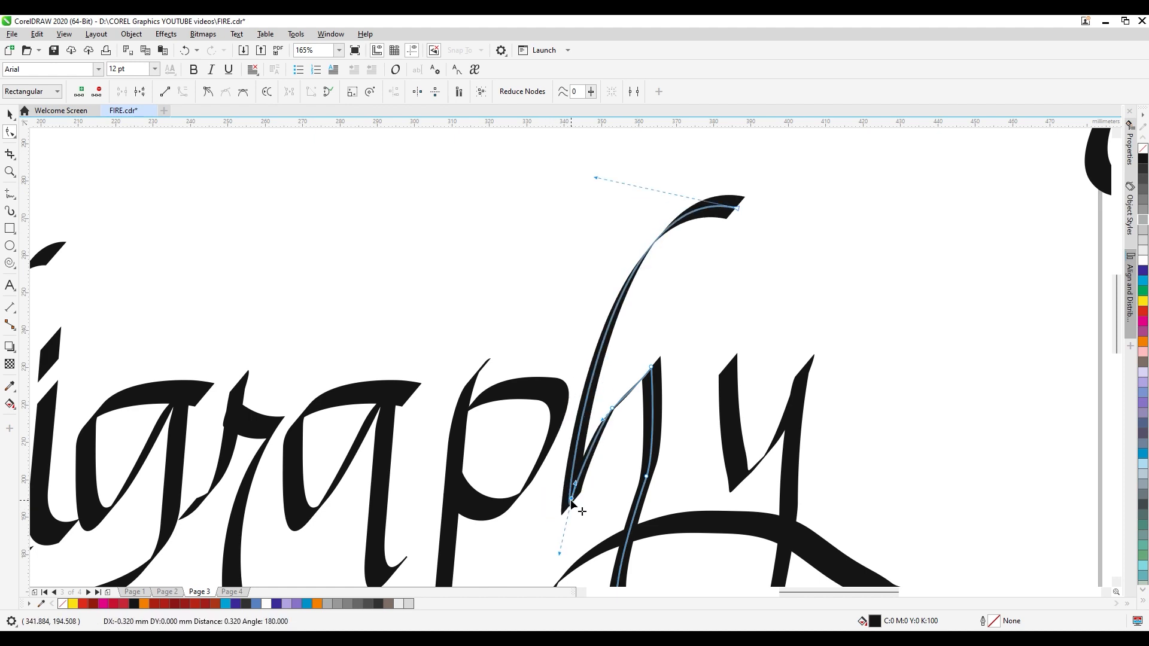
drag(595, 178, 568, 163)
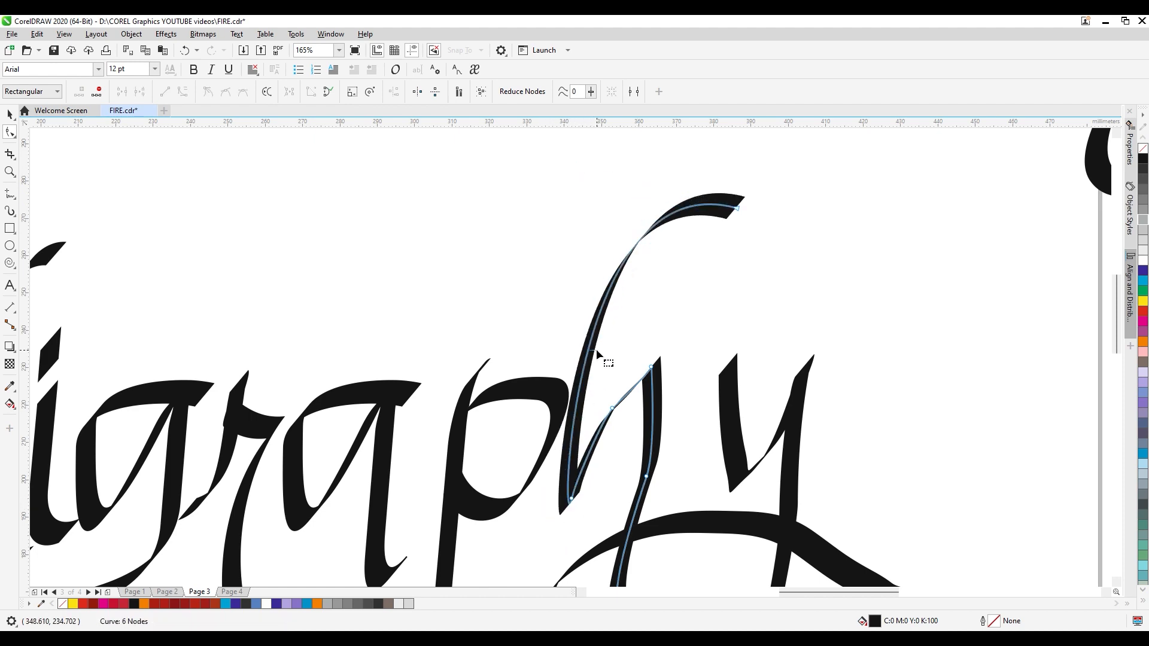
Add two nodes on the "h" ascender to straighten its middle, and move the left foot node slightly left
drag(597, 352, 628, 284)
double_click(626, 272)
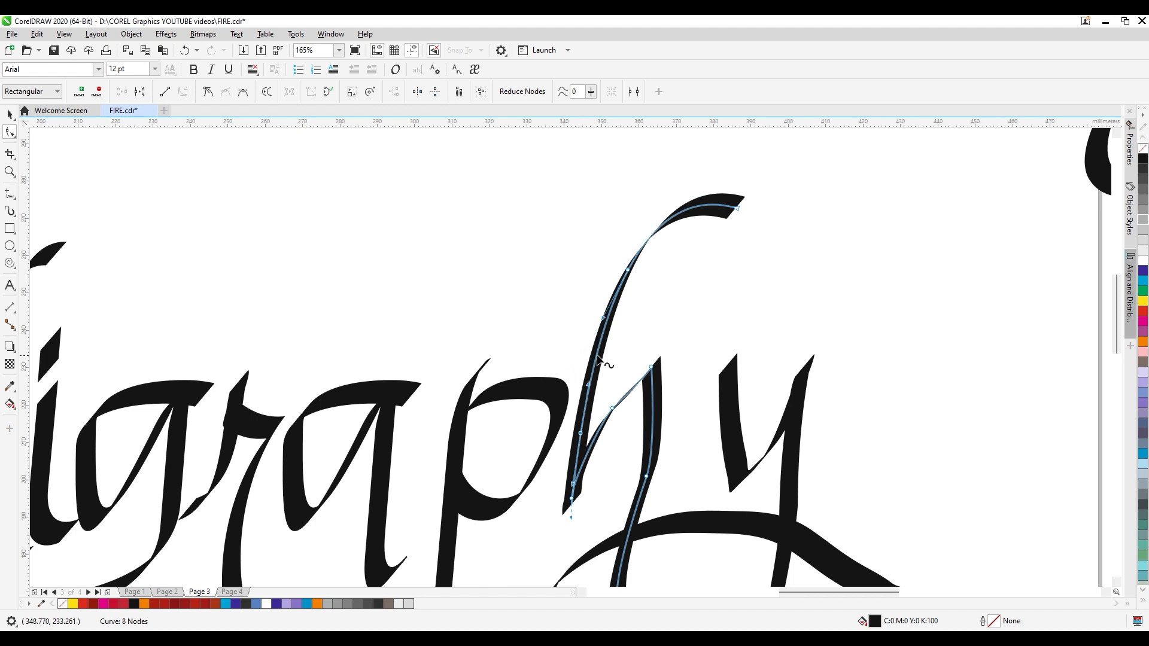
double_click(580, 433)
mouse_move(567, 483)
mouse_down()
mouse_move(572, 463)
mouse_move(563, 501)
mouse_up()
Delete the corner and surplus nodes of the "h" arch to round it, and move its right stem node left
drag(636, 357, 689, 401)
key(Delete)
drag(597, 392, 617, 431)
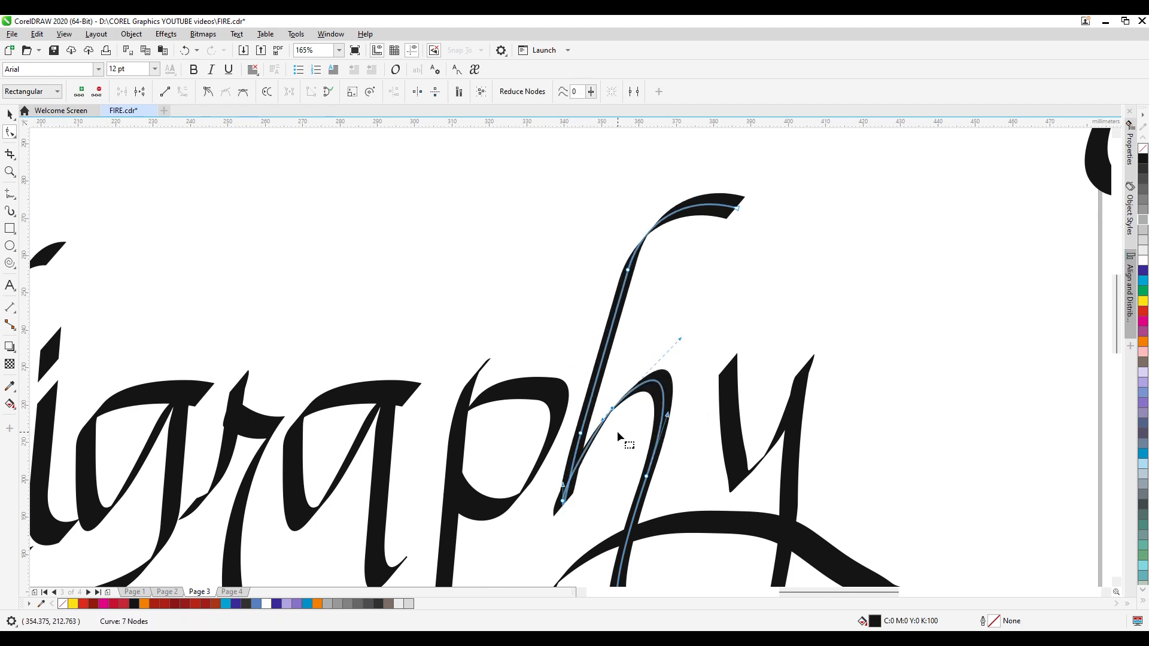
key(Delete)
drag(646, 477, 621, 485)
scroll(685, 383, down, 3)
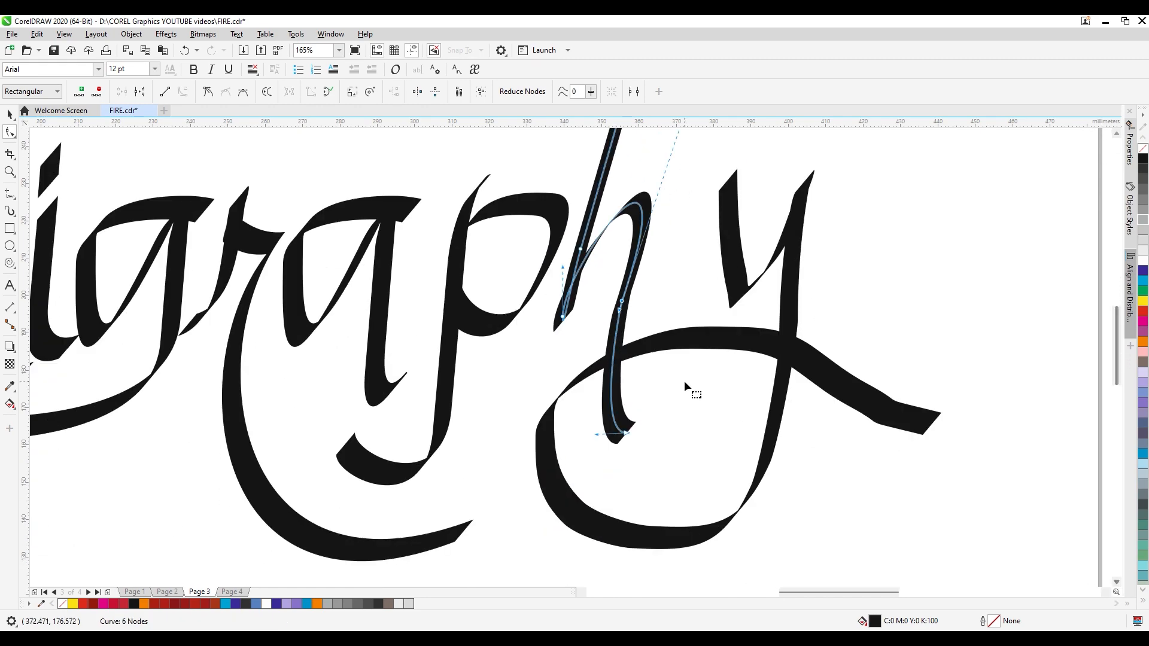
Add a node at the top of the "h" arch, delete the node midway down its right stem, and lower the stem's end
double_click(637, 203)
drag(610, 287, 636, 320)
key(Delete)
drag(626, 436, 619, 462)
click(562, 318)
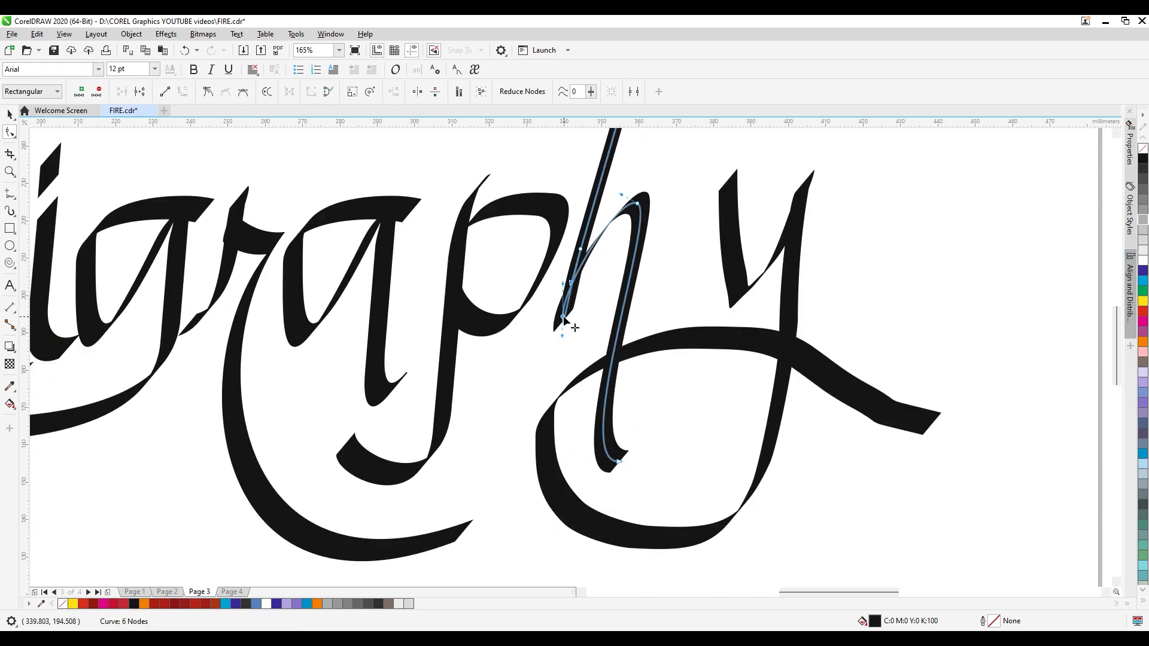
Delete the surplus nodes at the base of the "y" cup and move the letter down and left beside the "h"
click(734, 255)
drag(714, 264, 770, 297)
key(Delete)
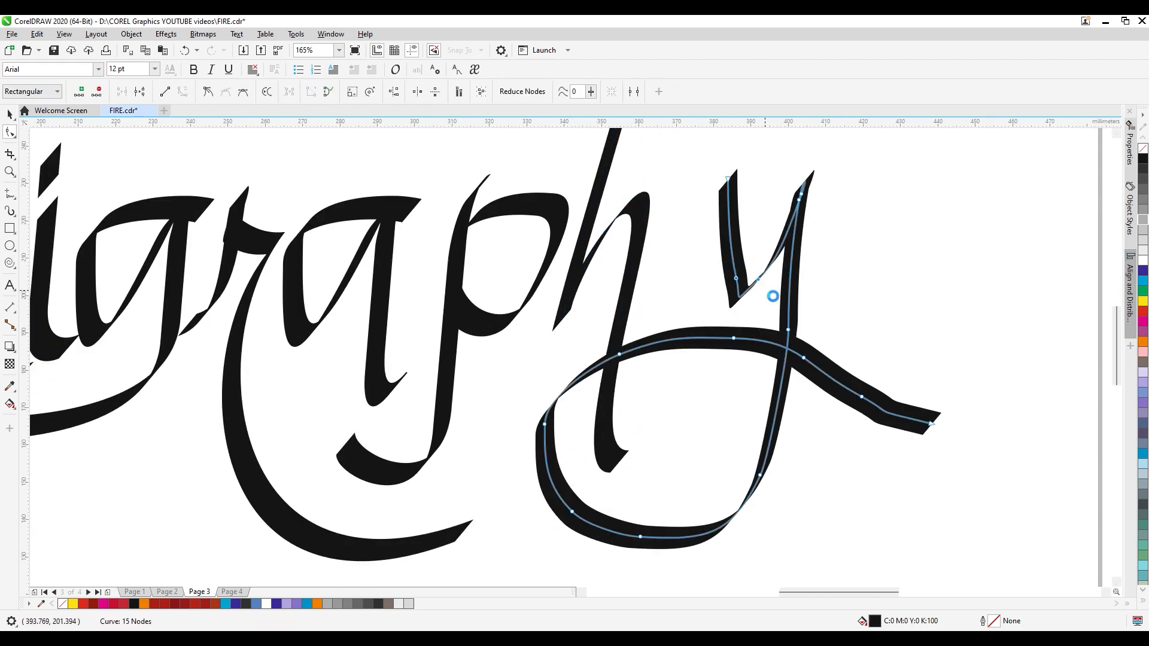
key(space)
drag(799, 258, 750, 291)
Smooth the whole "y" curve by reducing its nodes, add a node on top of its loop, and delete the tail's middle node
key(space)
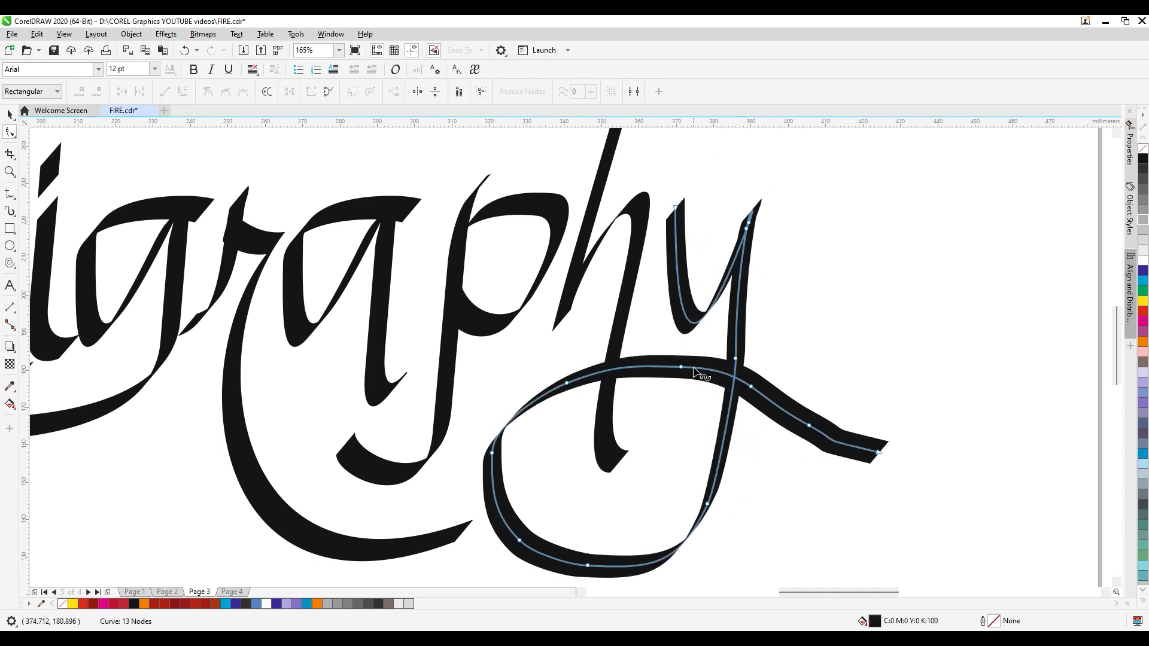
key(ctrl+a)
drag(591, 92, 625, 97)
drag(840, 399, 748, 462)
key(Delete)
key(ctrl+z)
double_click(637, 370)
drag(841, 398, 772, 472)
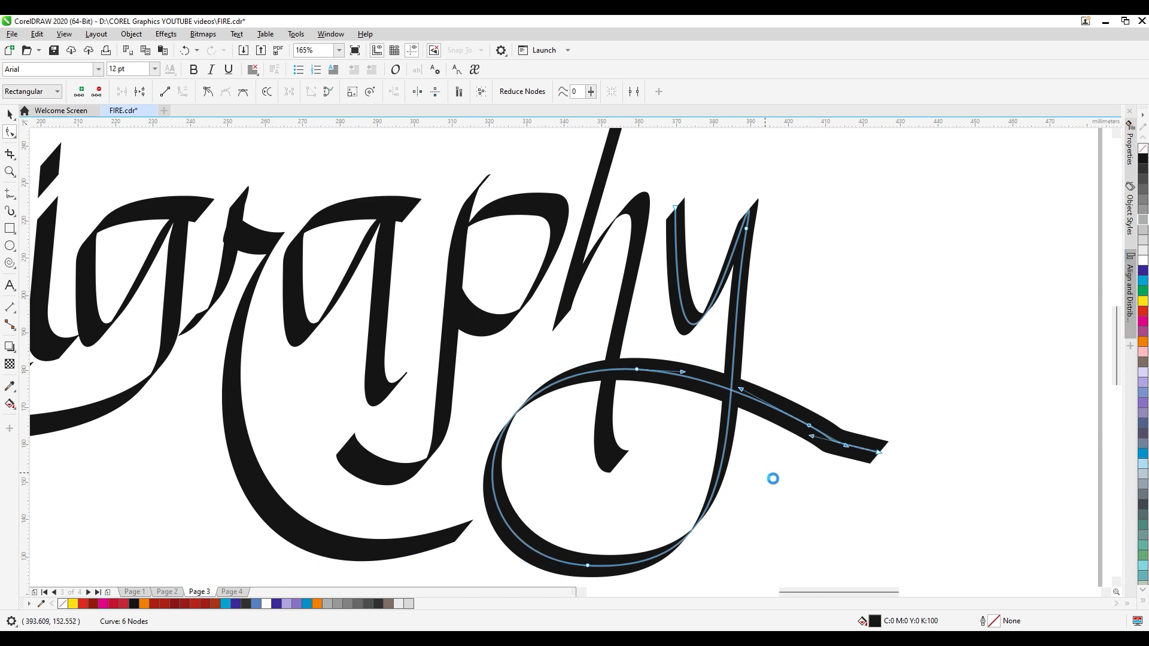
key(Delete)
Bend the "y" tail downward and extend its end further right and up into a wave
drag(789, 430, 761, 512)
drag(878, 453, 967, 417)
key(space)
click(720, 553)
Tighten the letter spacing by moving the second "a", the "p" and the "h" slightly left
scroll(720, 553, down, 2)
drag(747, 338, 732, 342)
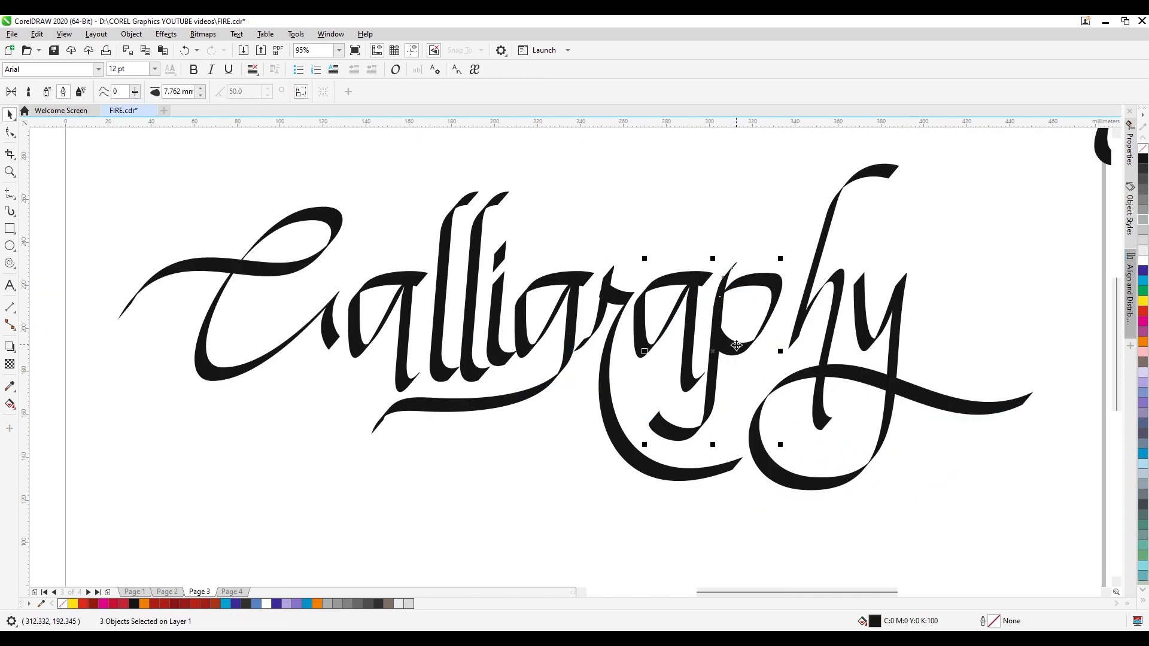
drag(801, 332, 784, 335)
double_click(818, 210)
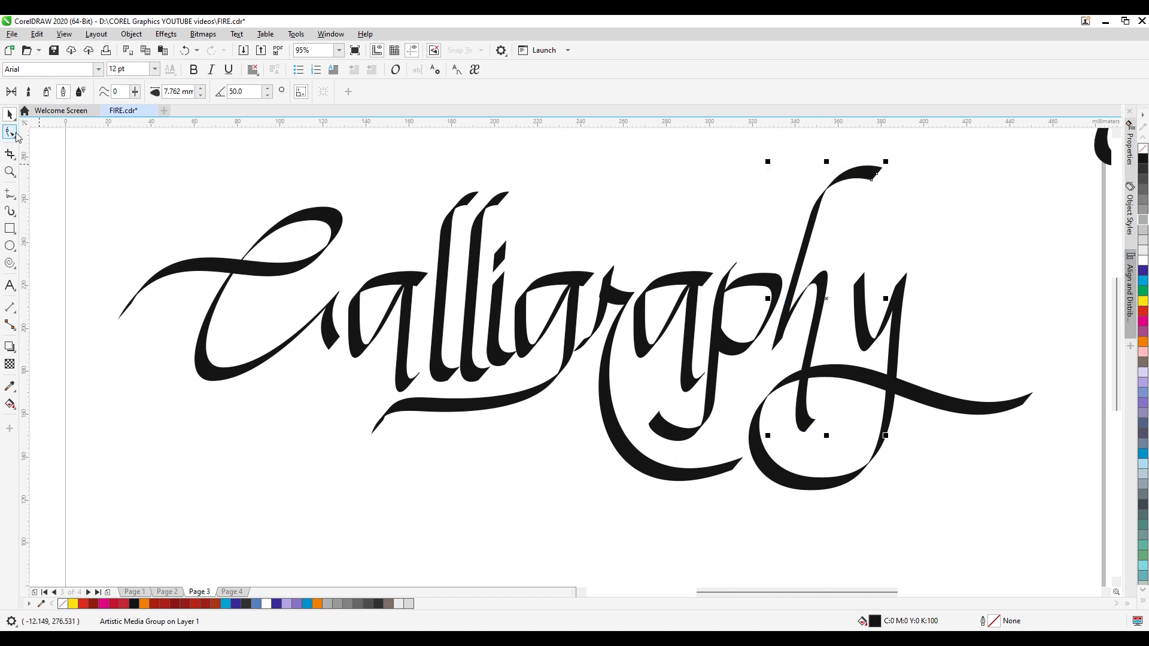
Make the "h" ascender more upright by moving its top nodes left and its foot right, and move the right stem's end right
click(11, 132)
drag(767, 157, 929, 237)
drag(813, 209, 800, 209)
drag(801, 208, 795, 208)
drag(777, 343, 781, 343)
drag(781, 342, 784, 342)
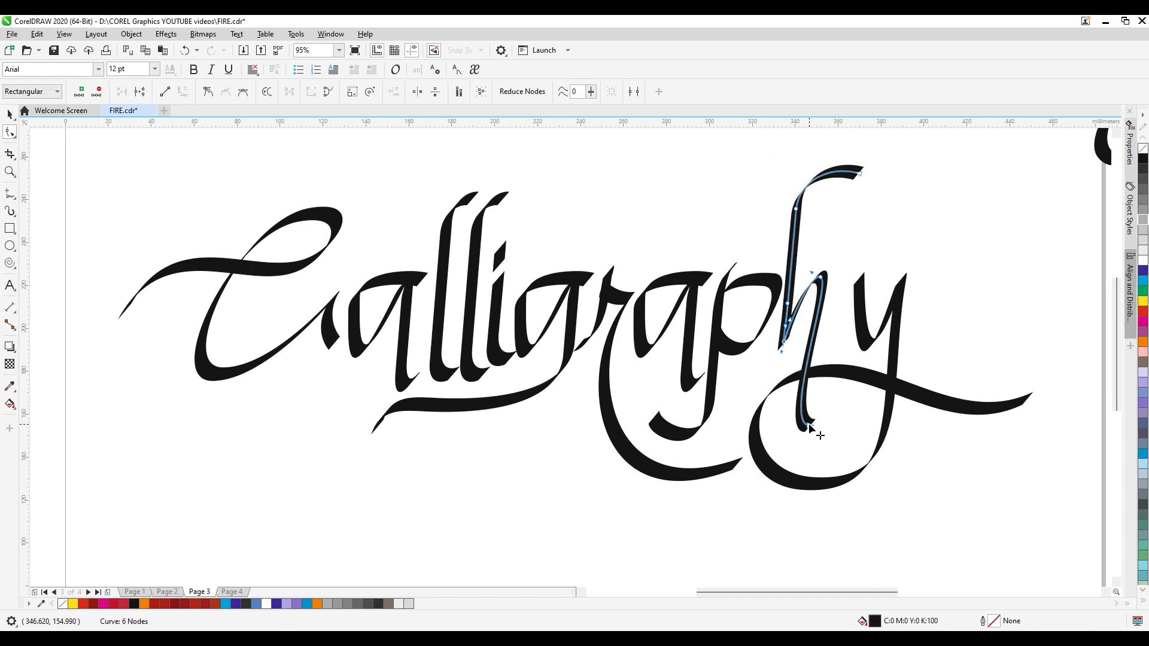
drag(809, 425, 825, 429)
Move the "y" left against the "h" and pull its loop and tail further down
key(space)
click(901, 399)
key(F10)
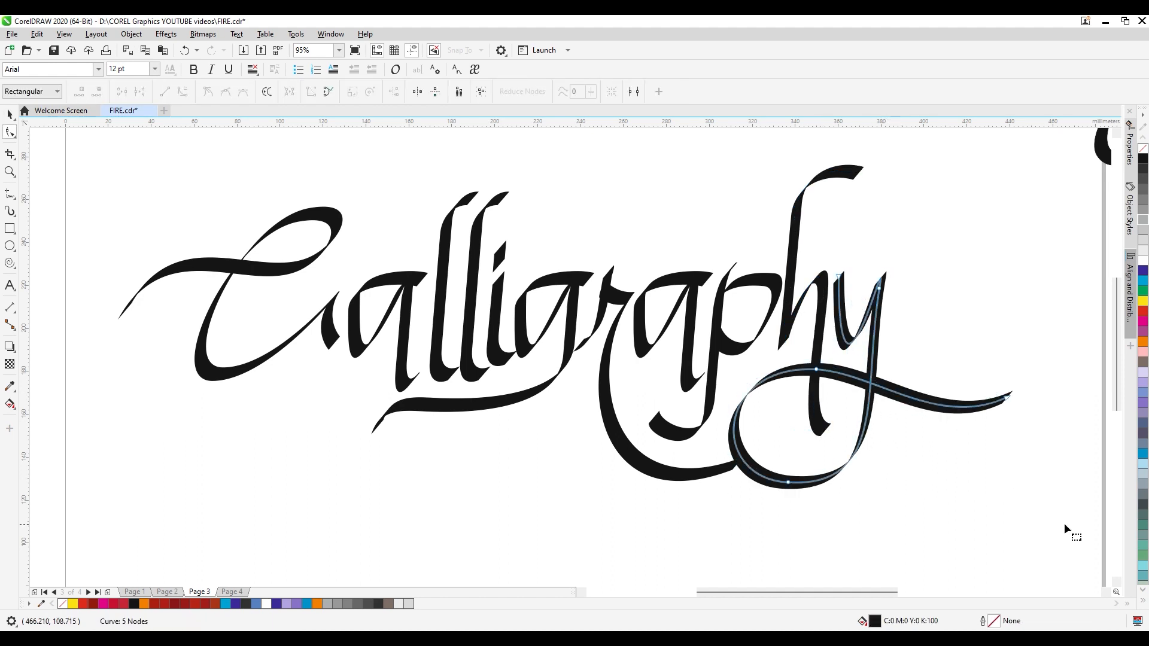
drag(789, 483, 780, 559)
click(985, 521)
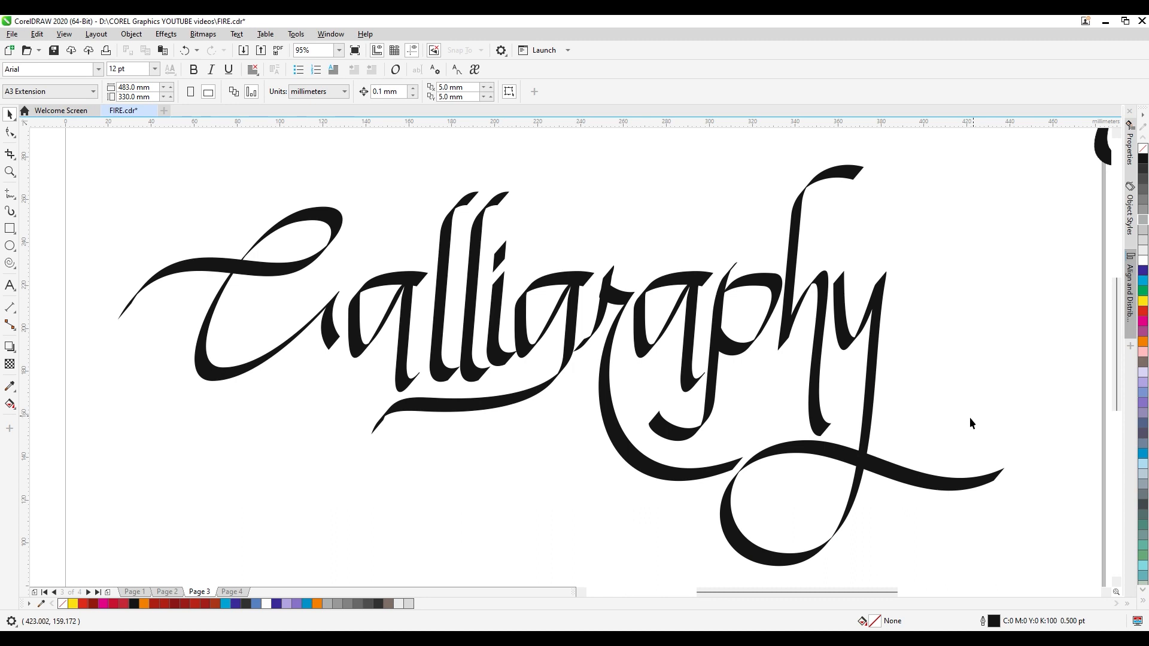
Draw a long wavy Artistic Media swash beneath the word, from under the "y" to below the "C"
click(9, 194)
click(10, 211)
mouse_move(984, 385)
mouse_down()
mouse_move(667, 413)
mouse_move(290, 402)
mouse_up()
key(F10)
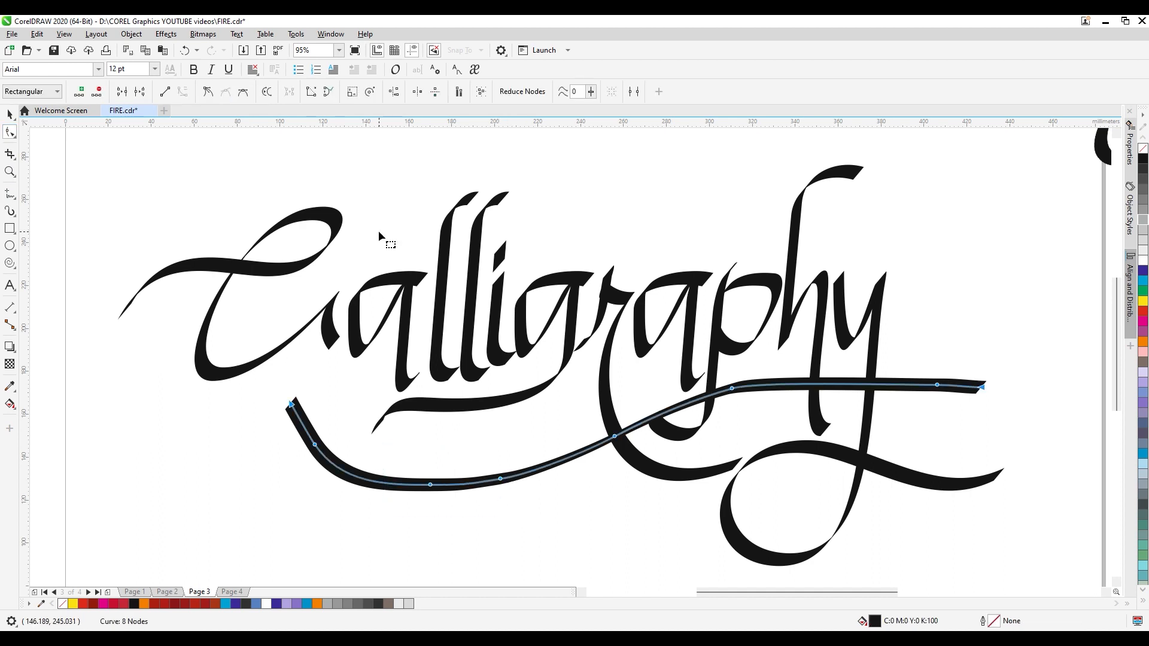
Reduce the nodes of the long swash until only its two end nodes are left
drag(590, 92, 643, 97)
drag(483, 451, 404, 502)
key(Delete)
drag(953, 358, 1004, 432)
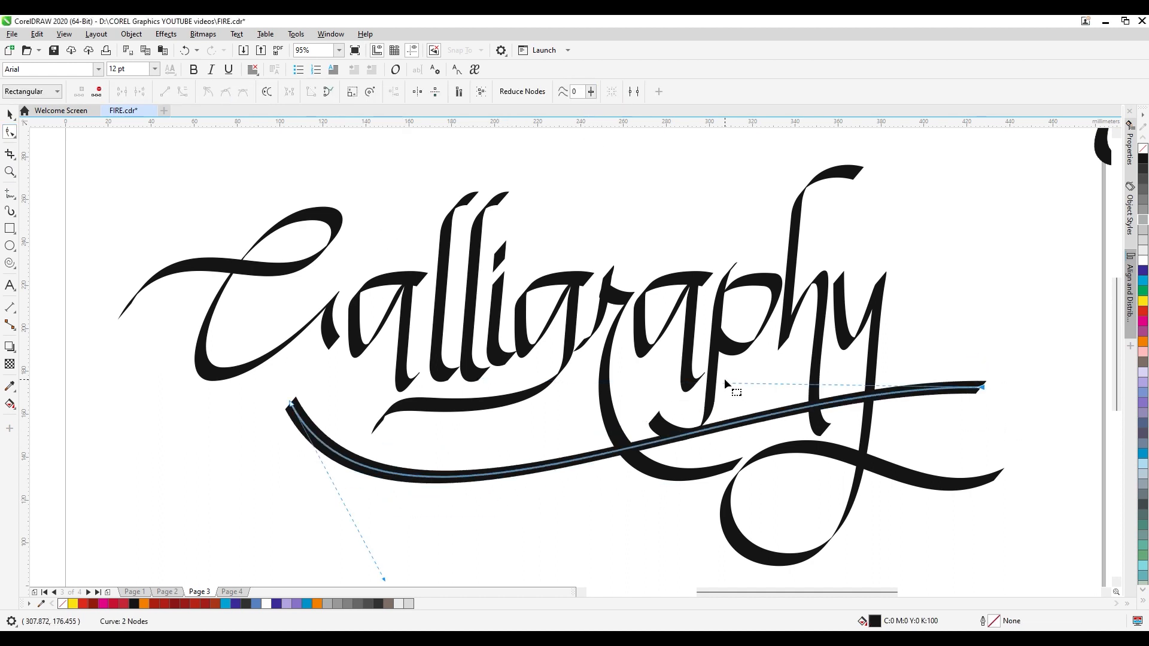
Arch the right half of the swash upward, and extend its ends further left and further right
drag(725, 382, 692, 307)
drag(290, 402, 144, 389)
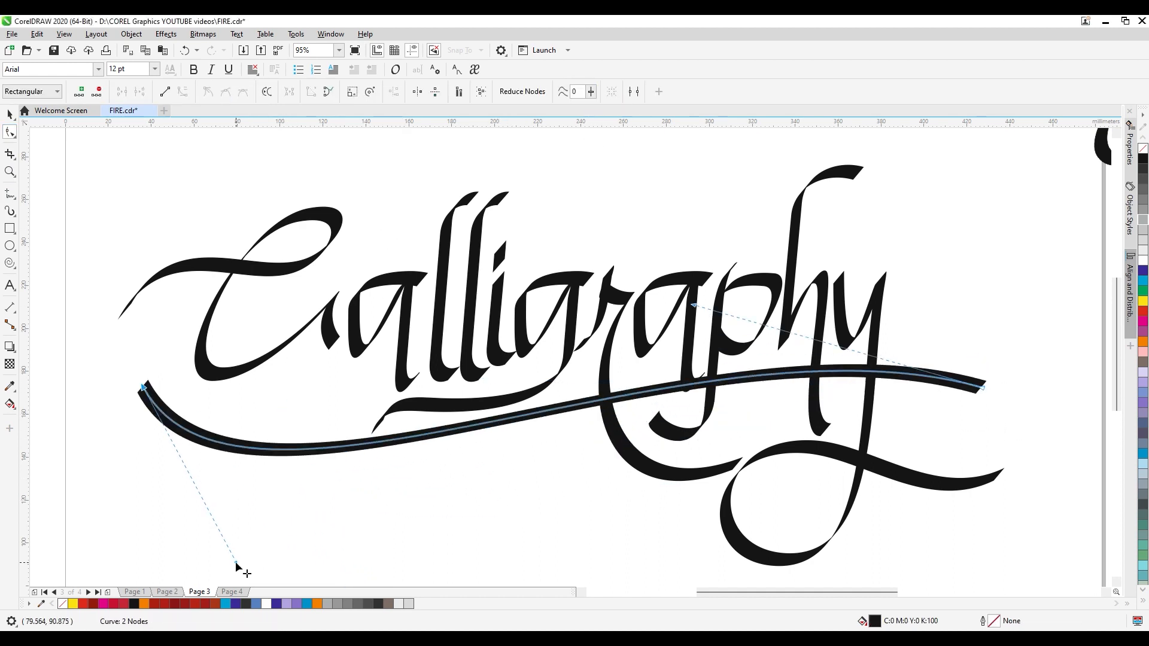
drag(237, 563, 238, 572)
drag(693, 243, 692, 235)
drag(983, 325, 1035, 365)
Add a symmetrical node in the middle of the swash, bend its right end into a downward curve, and lower the node slightly
double_click(634, 345)
click(247, 95)
drag(908, 330, 1017, 260)
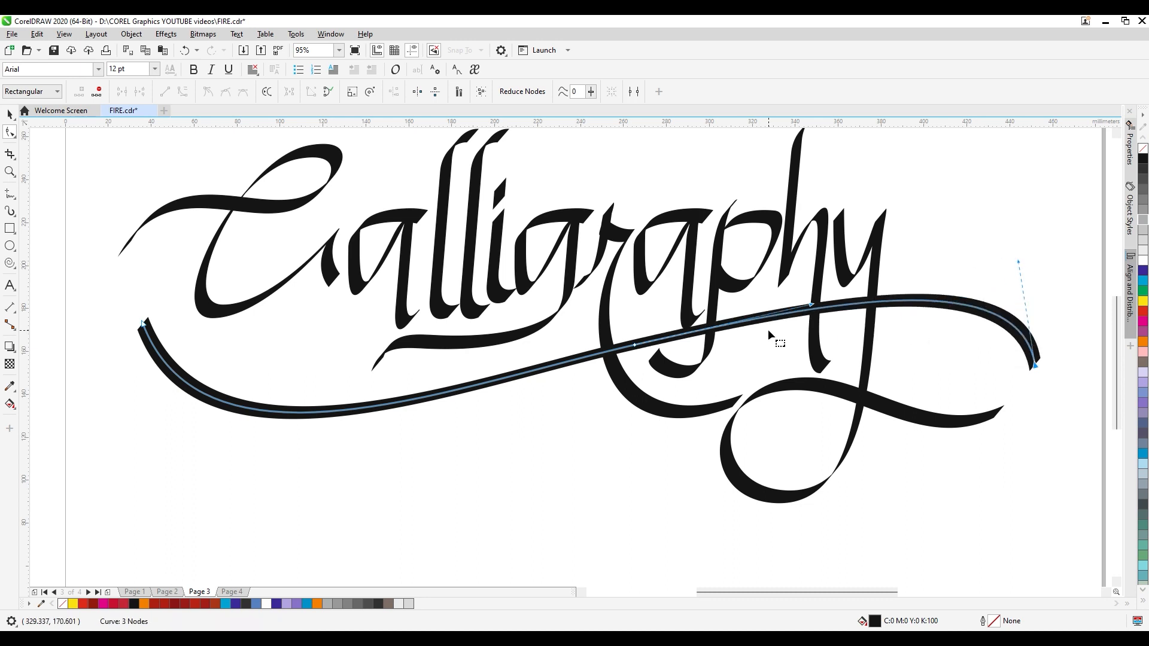
drag(634, 345, 634, 349)
Adjust the handle at the left end of the swash to make its downward curve deeper and rounder
key(space)
click(601, 502)
click(278, 412)
key(space)
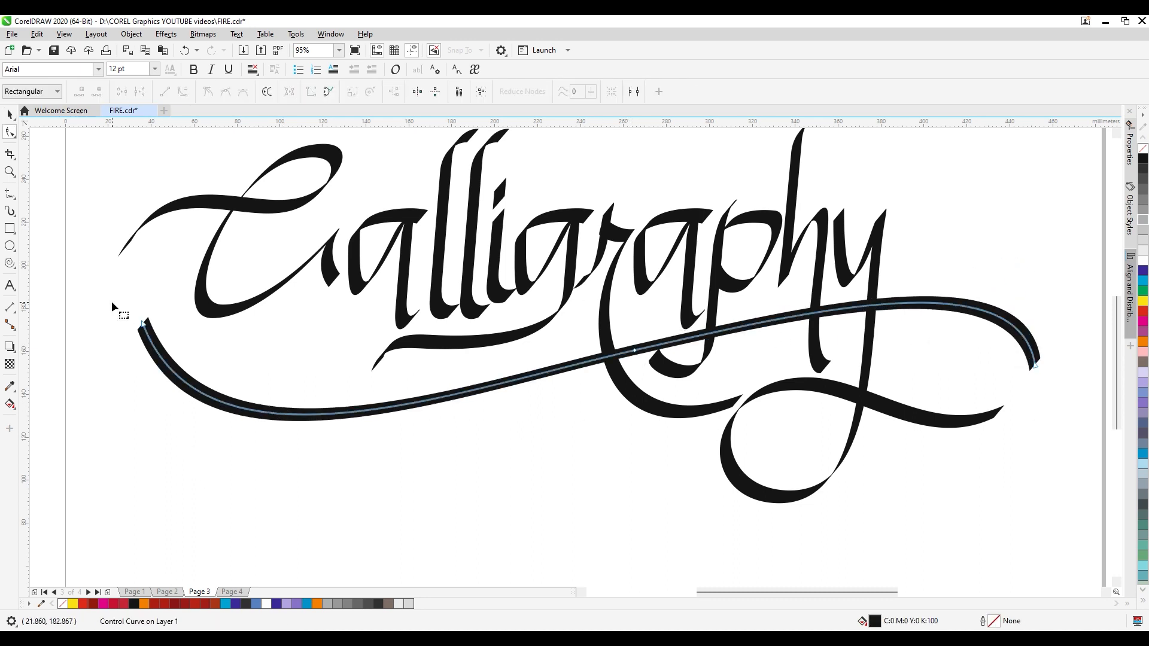
drag(113, 306, 163, 347)
drag(202, 481, 137, 506)
key(space)
click(326, 509)
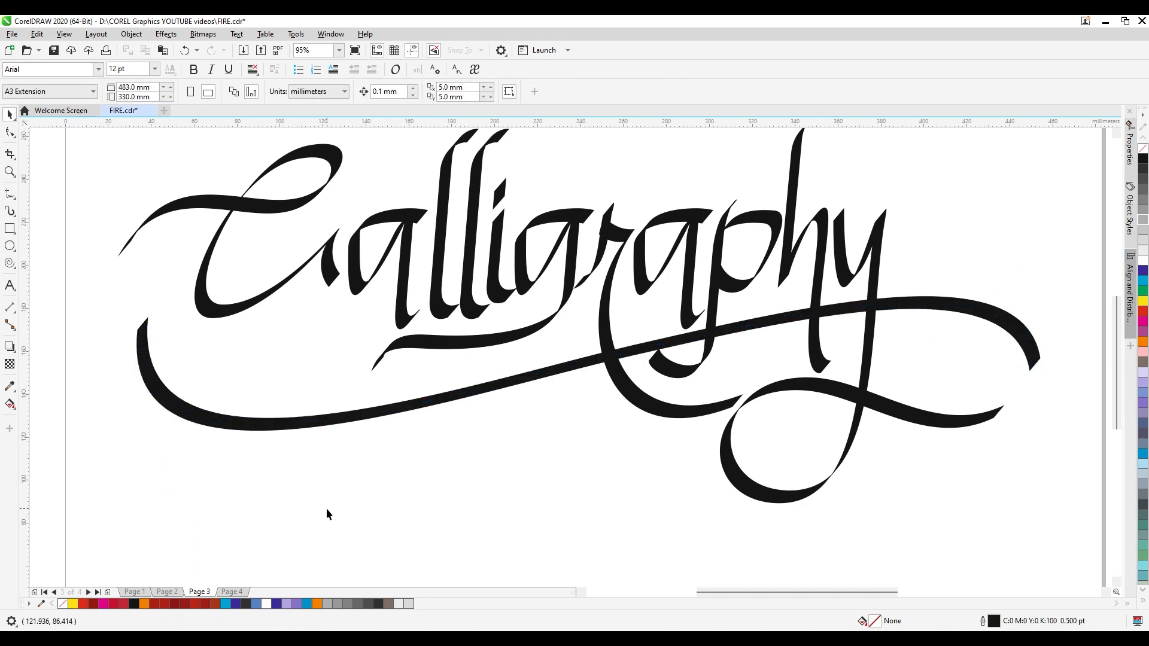
Duplicate the swash just below itself and curl the copy's right end down and inward across the "y" tail
drag(636, 351, 641, 378)
right_click(642, 378)
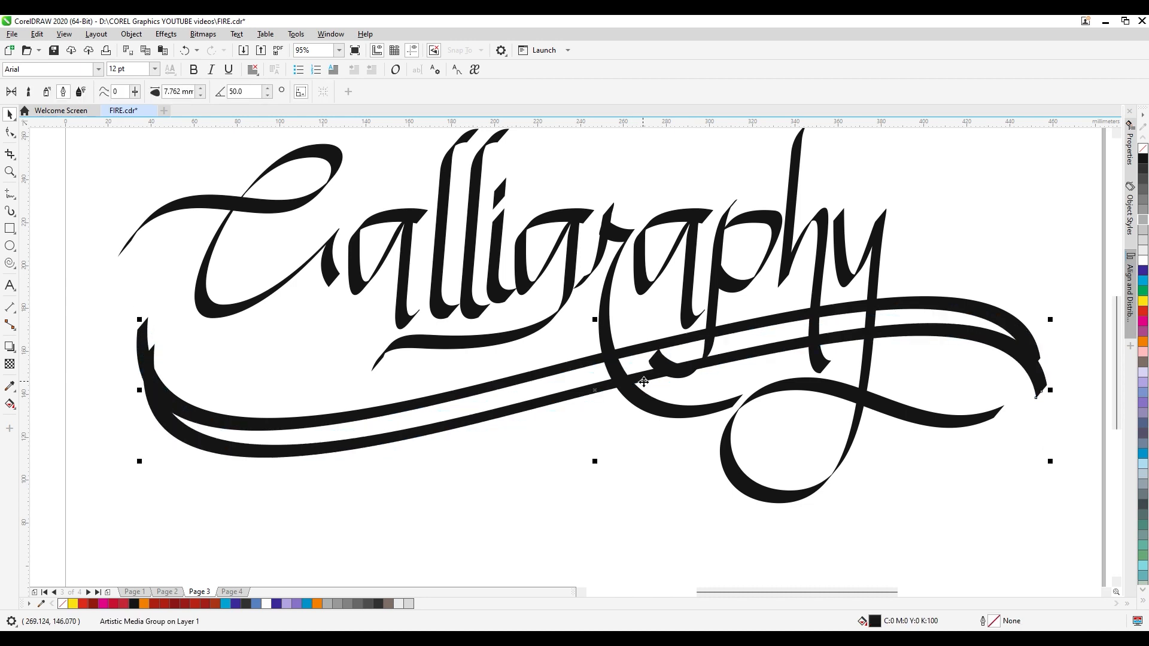
key(space)
click(1042, 391)
drag(1042, 392, 926, 500)
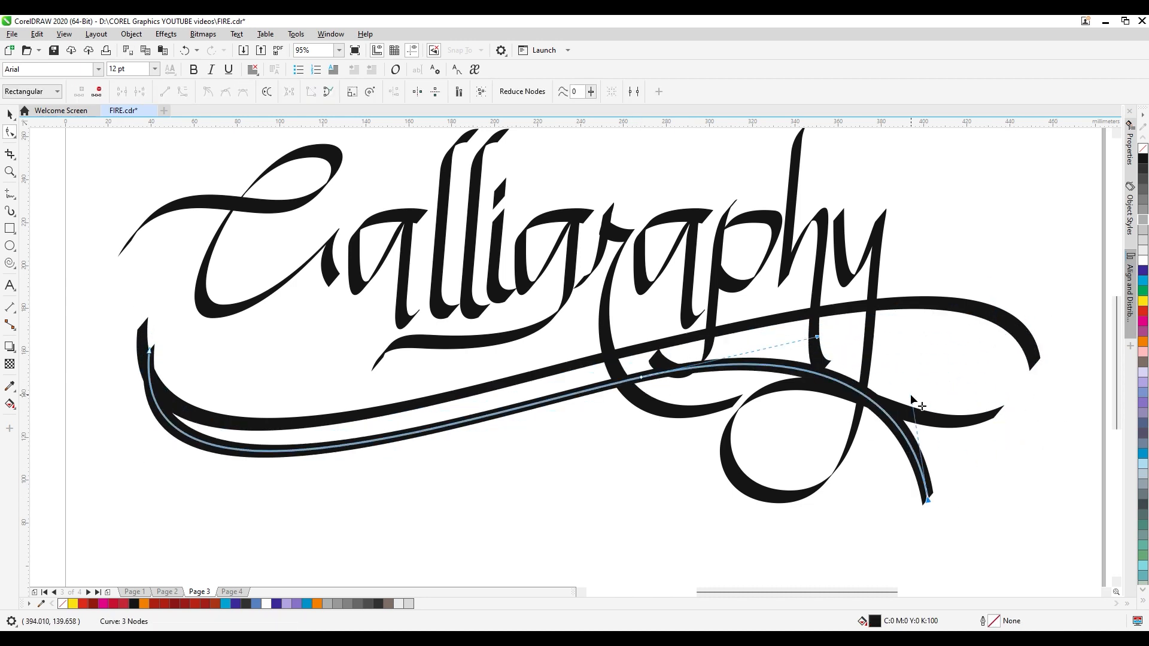
drag(911, 396, 1058, 297)
Move the middle node of the lower swash left and shorten its left end to below the "g" flourish
drag(640, 377, 605, 372)
click(148, 351)
drag(148, 351, 422, 423)
key(space)
click(518, 476)
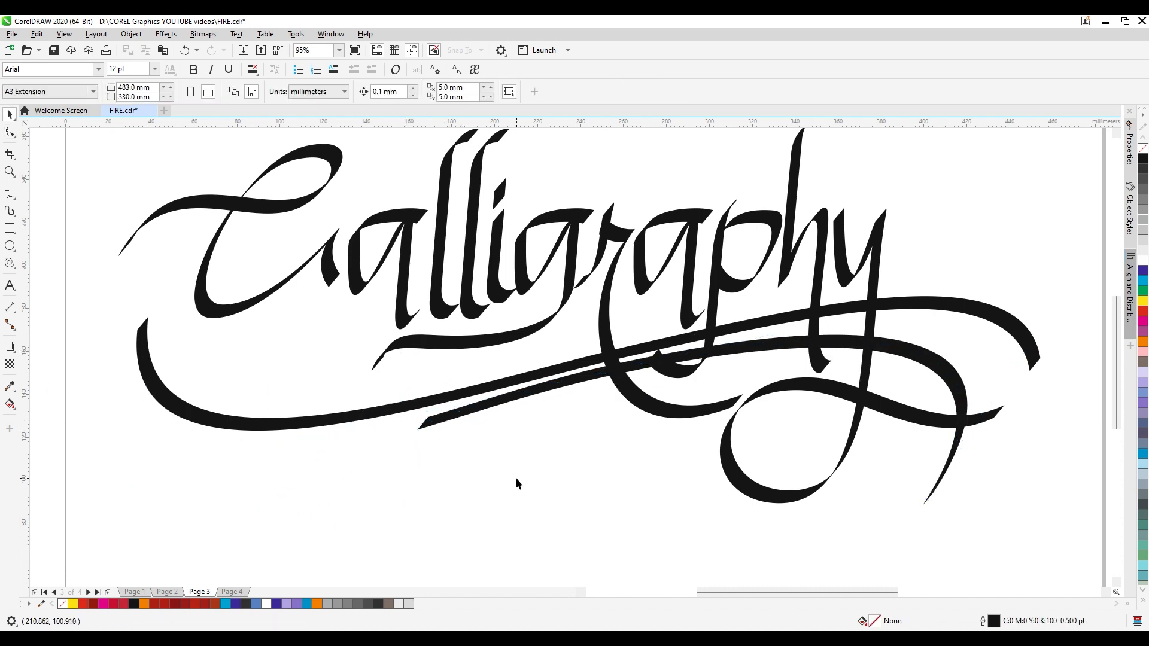
Pull the bottom nodes of the "p" stem down so that its hook sits below the swashes
key(space)
click(725, 214)
drag(632, 320, 726, 389)
drag(710, 345, 706, 367)
key(space)
click(679, 482)
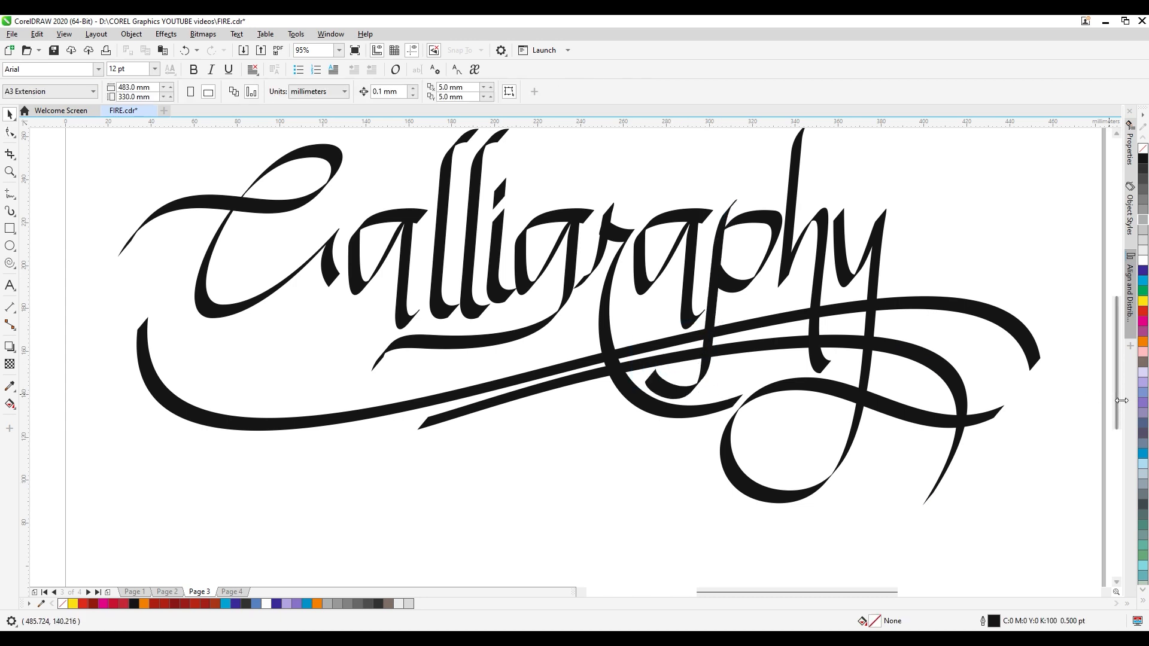
Preview the finished lettering in full screen
scroll(1116, 394, up, 1)
key(F9)
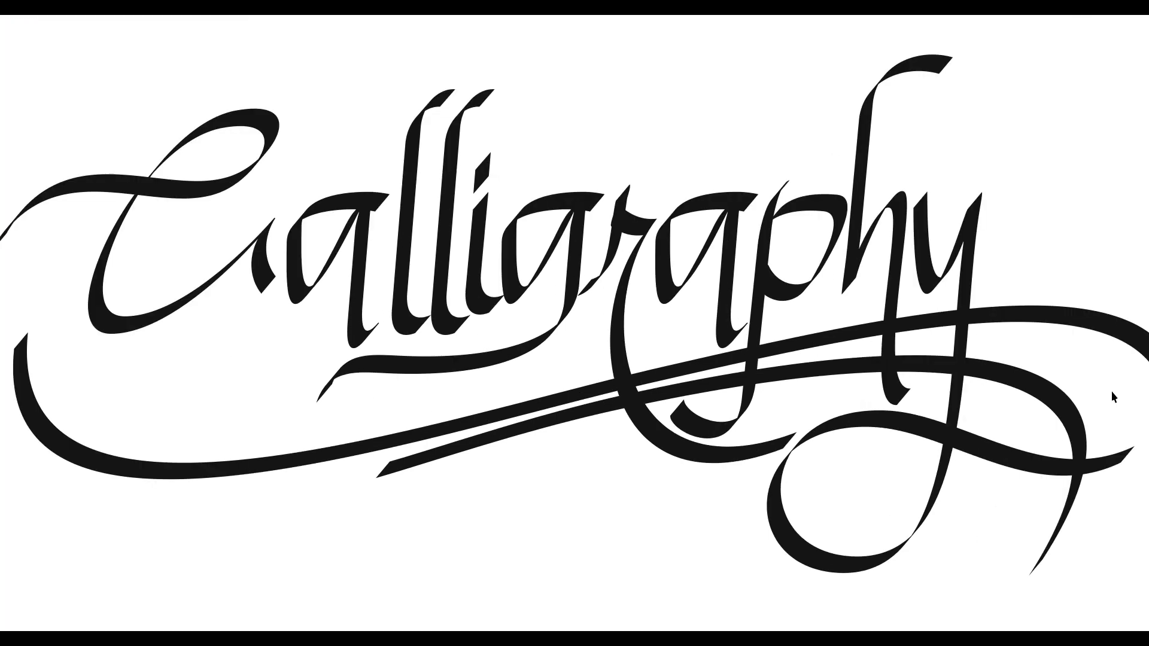